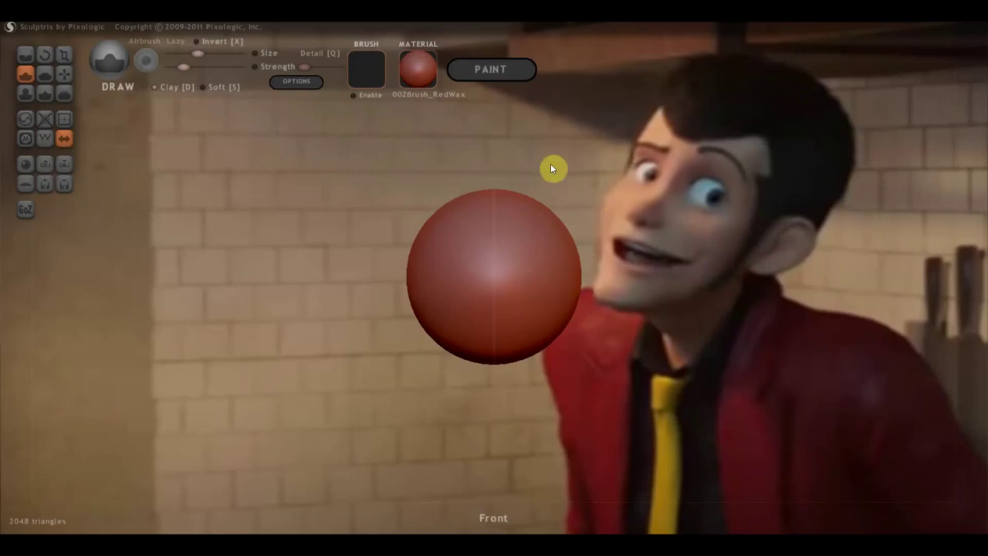
# Step: Import the low-poly bald head bust OBJ in place of the sphere and frame it large
pyautogui.click(45, 169)
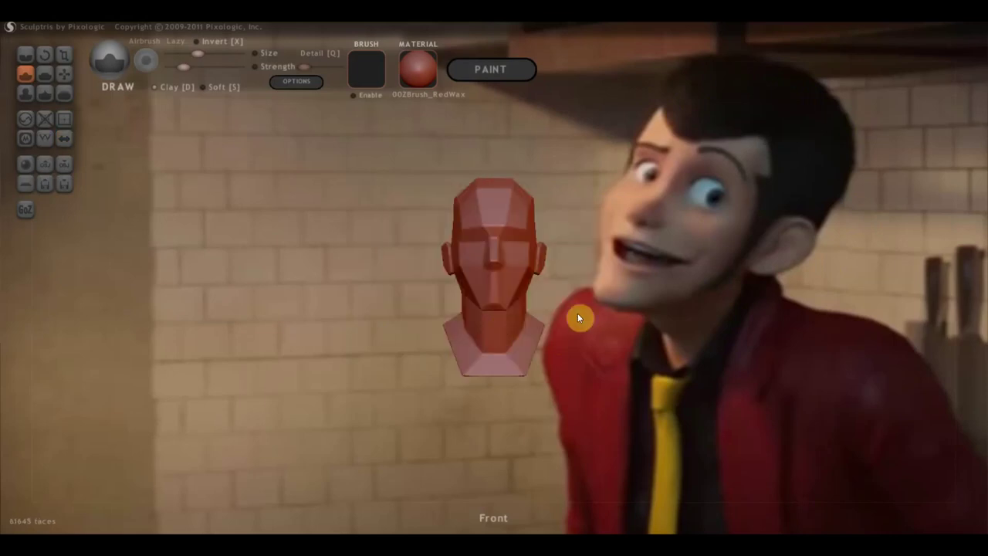
pyautogui.scroll(3, 541, 292)
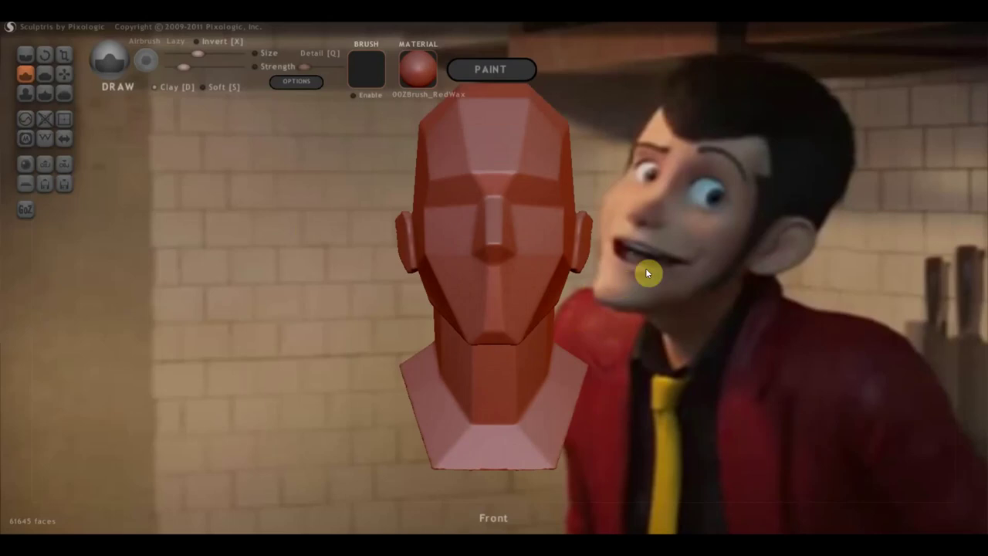
pyautogui.scroll(2, 615, 279)
pyautogui.moveTo(590, 290); pyautogui.dragTo(600, 290, button='right')
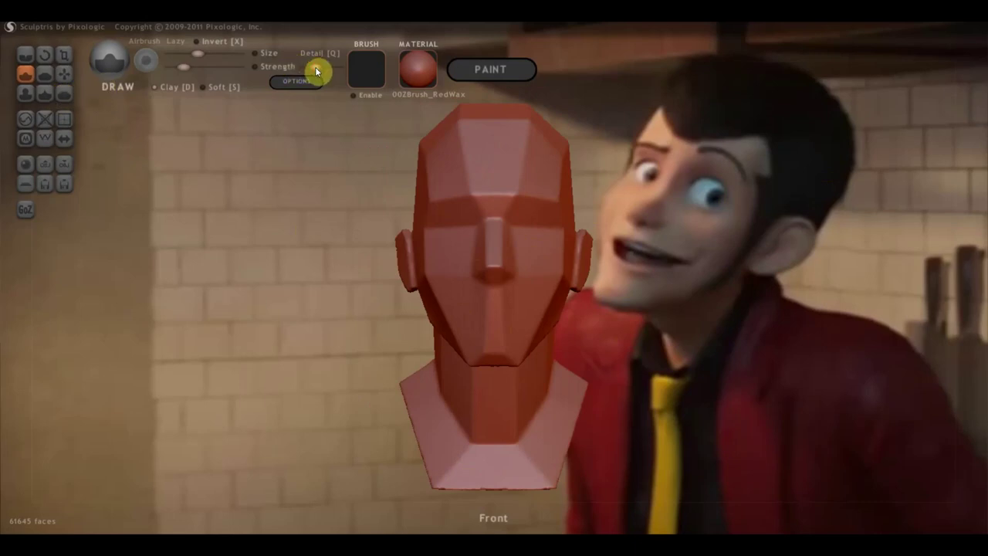
# Step: Turn the bust to a three-quarter side view and select the Grab brush
pyautogui.click(47, 78)
pyautogui.scroll(1, 494, 255)
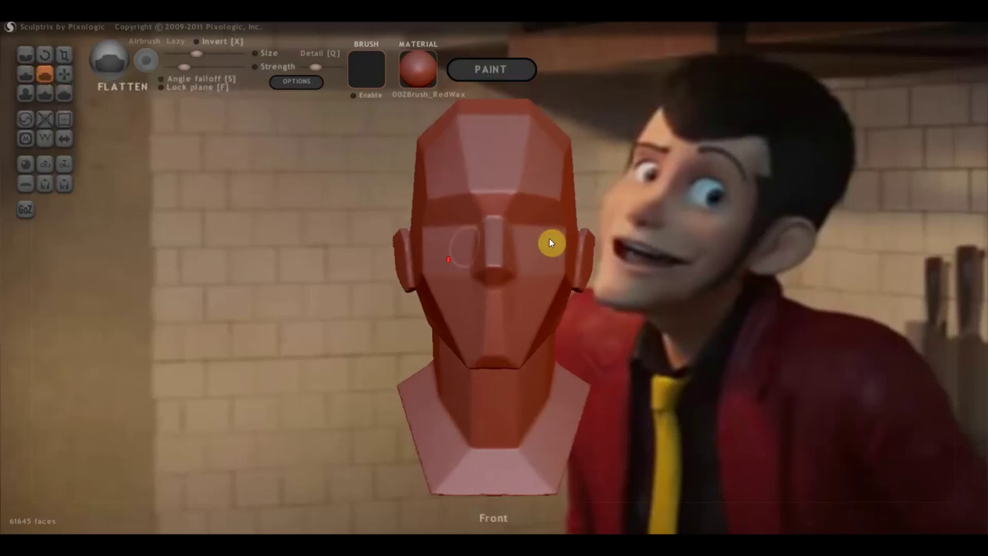
pyautogui.moveTo(648, 338); pyautogui.dragTo(816, 336)
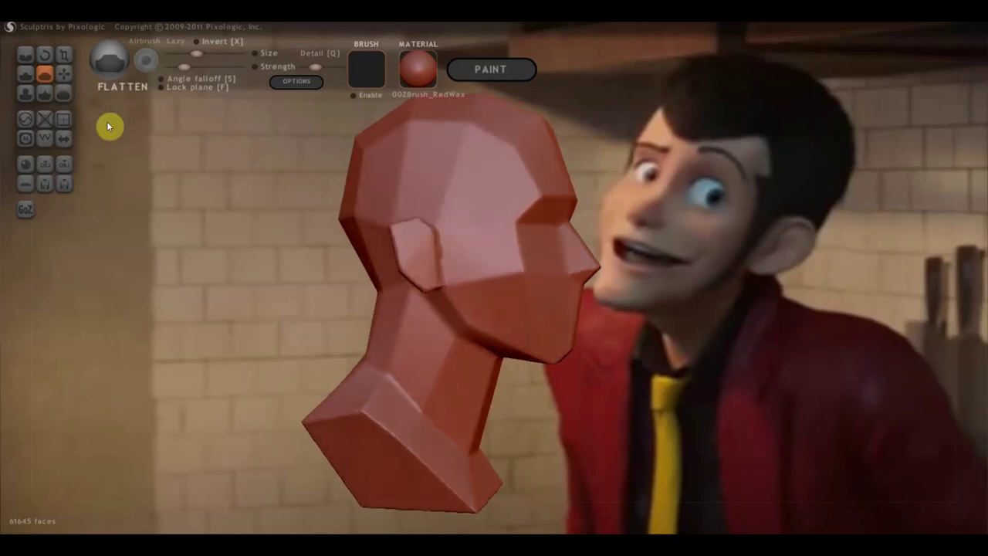
pyautogui.click(68, 74)
pyautogui.scroll(-3, 530, 332)
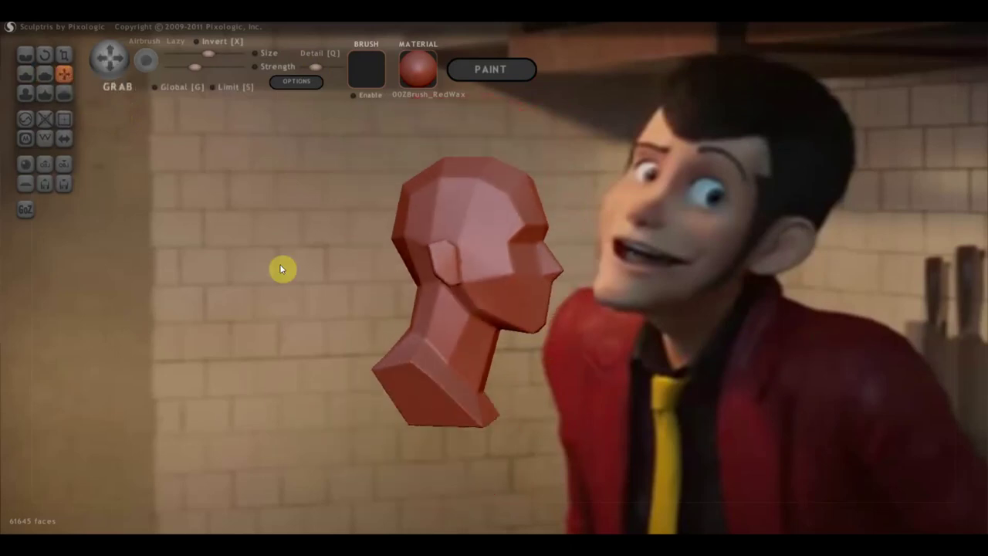
# Step: Enable symmetry and accept the notice that 10 quads became triangles
pyautogui.click(64, 146)
pyautogui.click(502, 319)
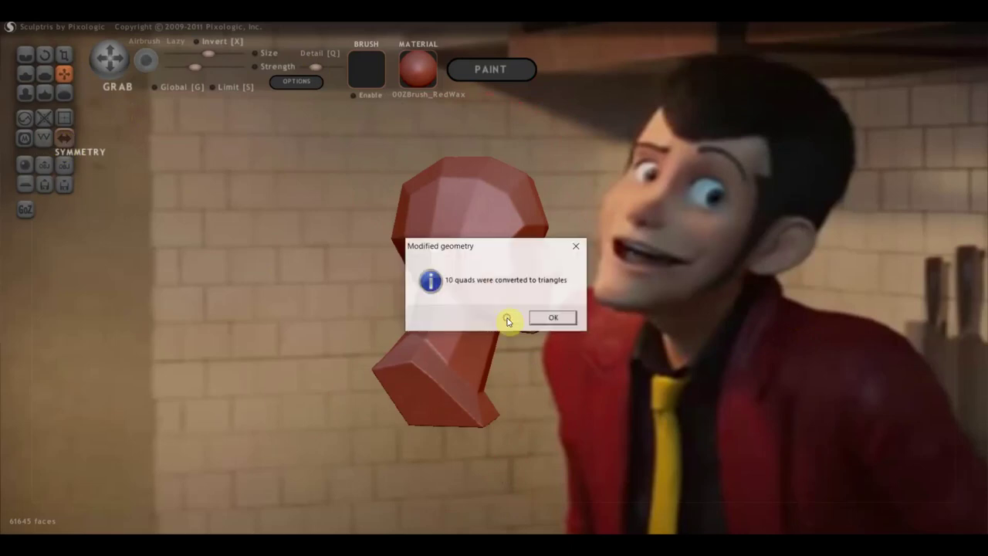
pyautogui.click(564, 319)
pyautogui.scroll(1, 544, 328)
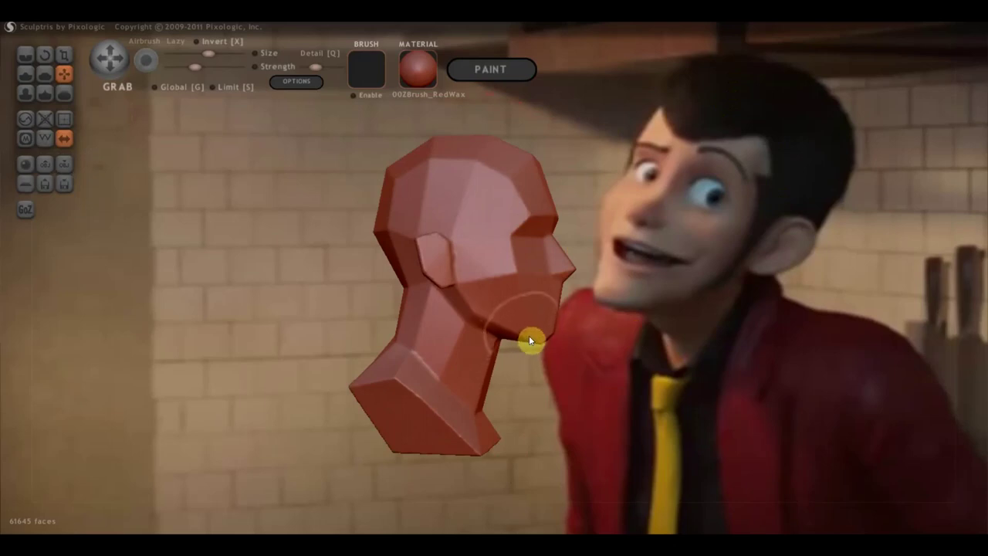
# Step: Pull the chin of the bust down with the Grab brush
pyautogui.moveTo(531, 353); pyautogui.dragTo(534, 365)
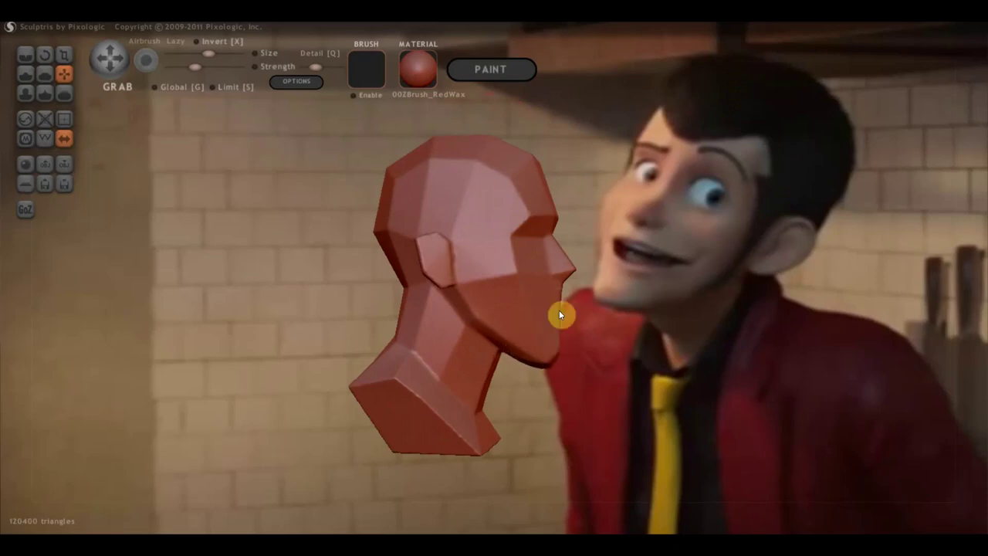
pyautogui.scroll(3, 571, 293)
pyautogui.moveTo(695, 247); pyautogui.dragTo(673, 265)
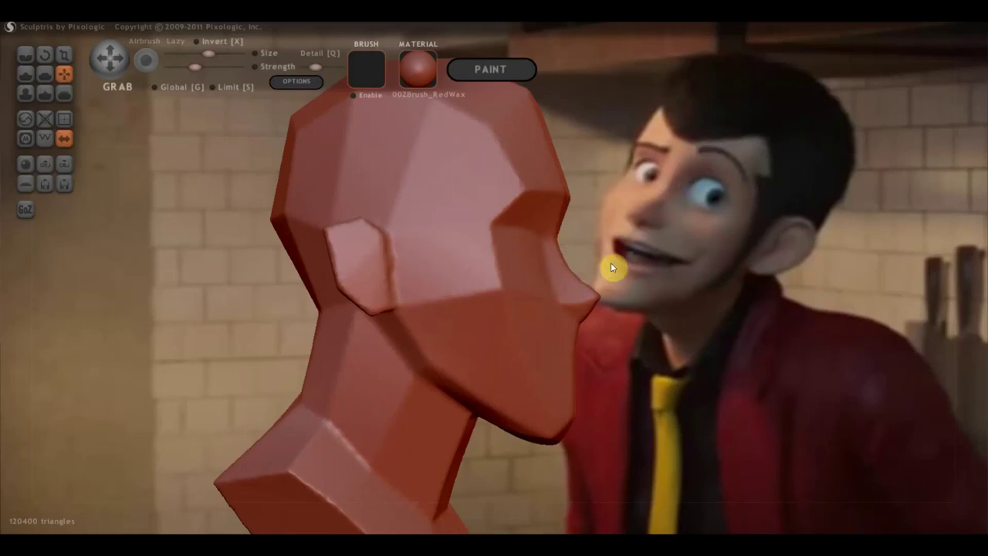
pyautogui.moveTo(581, 279); pyautogui.dragTo(401, 276)
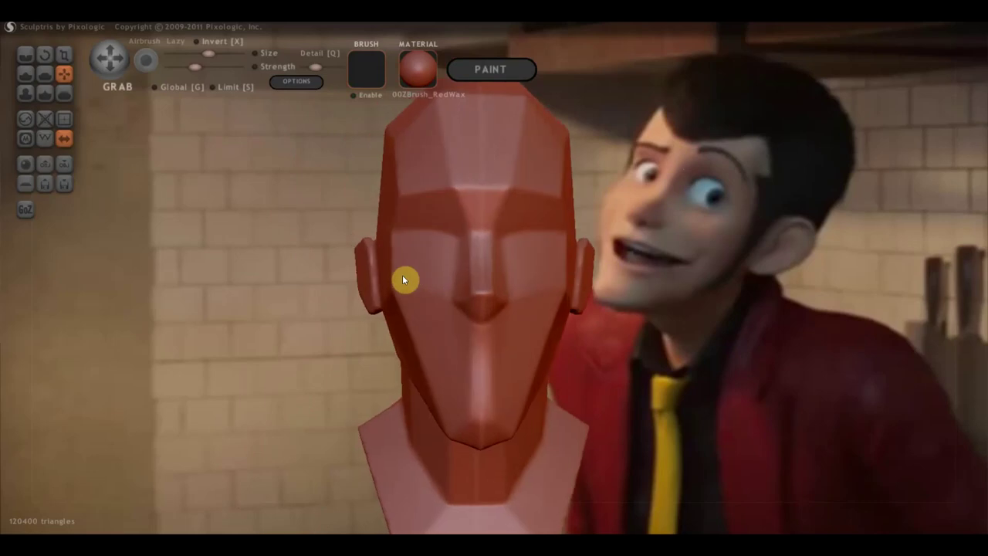
pyautogui.scroll(-2, 401, 275)
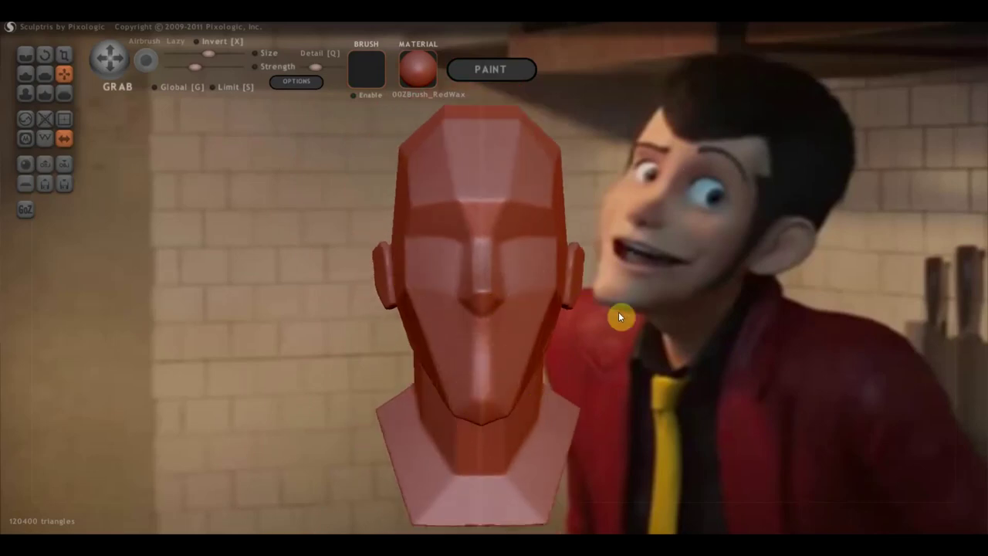
pyautogui.moveTo(594, 282)
pyautogui.mouseDown()
pyautogui.moveTo(503, 313)
pyautogui.moveTo(265, 302)
pyautogui.mouseUp()
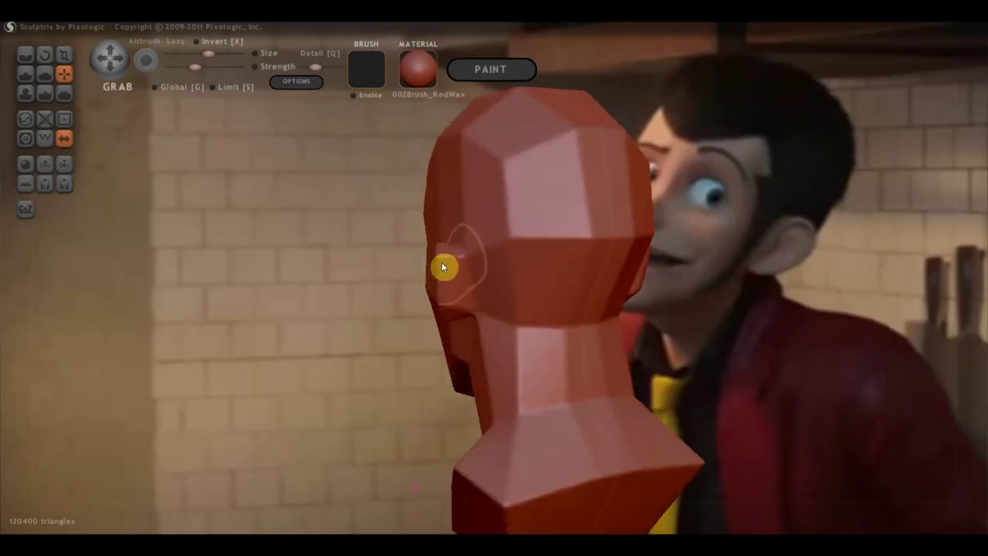
# Step: Pull the ears down and outward and reshape the neck and jaw contour
pyautogui.moveTo(439, 270); pyautogui.dragTo(429, 327)
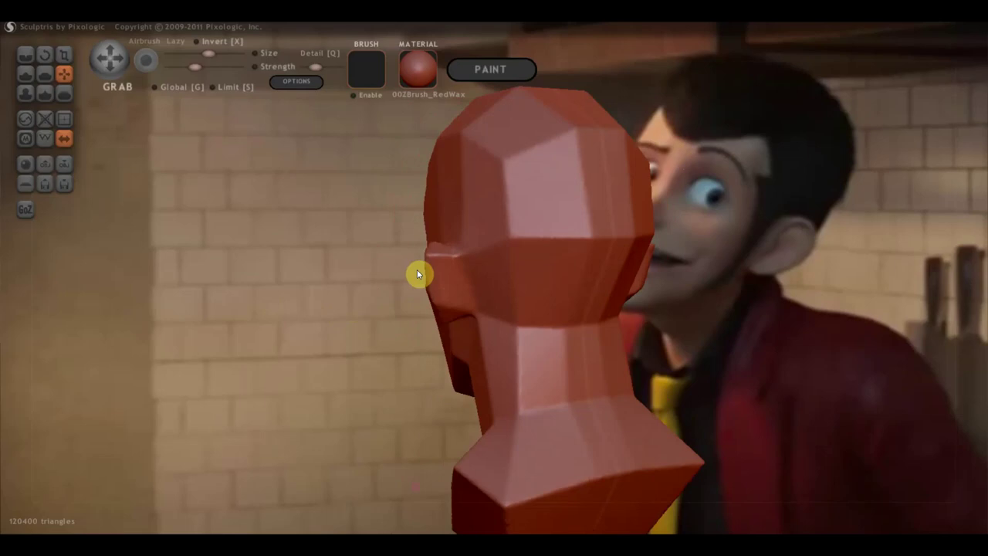
pyautogui.moveTo(423, 271)
pyautogui.mouseDown()
pyautogui.moveTo(484, 287)
pyautogui.moveTo(538, 277)
pyautogui.mouseUp()
pyautogui.scroll(-2, 544, 321)
pyautogui.keyDown('shift'); pyautogui.moveTo(544, 322); pyautogui.dragTo(578, 332); pyautogui.keyUp('shift')
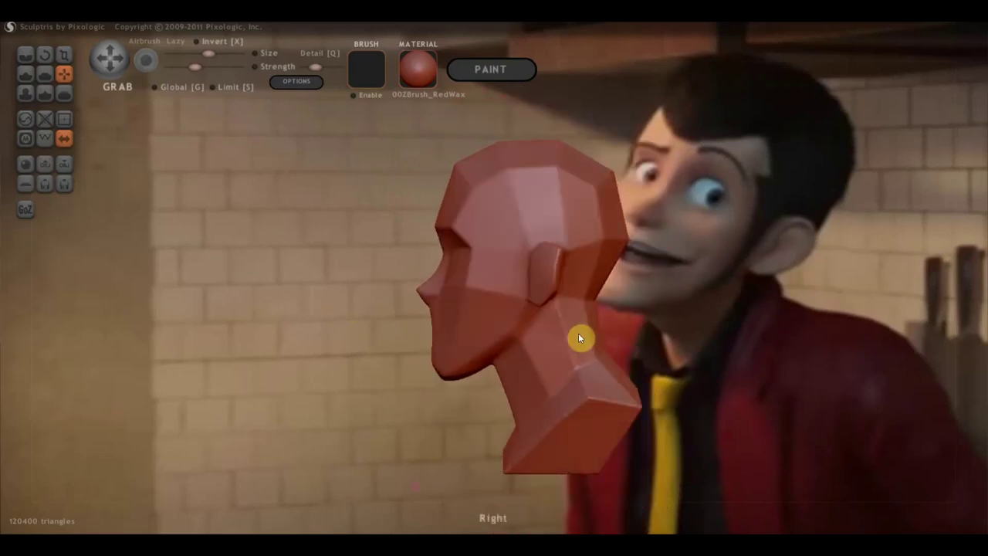
pyautogui.moveTo(513, 388)
pyautogui.mouseDown()
pyautogui.moveTo(540, 363)
pyautogui.moveTo(538, 409)
pyautogui.moveTo(555, 415)
pyautogui.moveTo(603, 358)
pyautogui.moveTo(624, 362)
pyautogui.mouseUp()
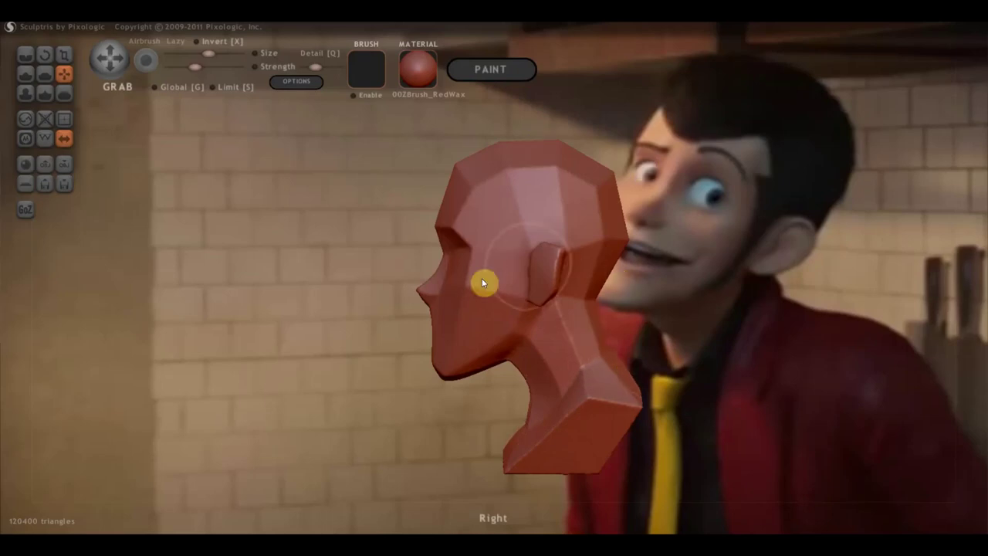
pyautogui.moveTo(551, 293); pyautogui.dragTo(724, 288, button='right')
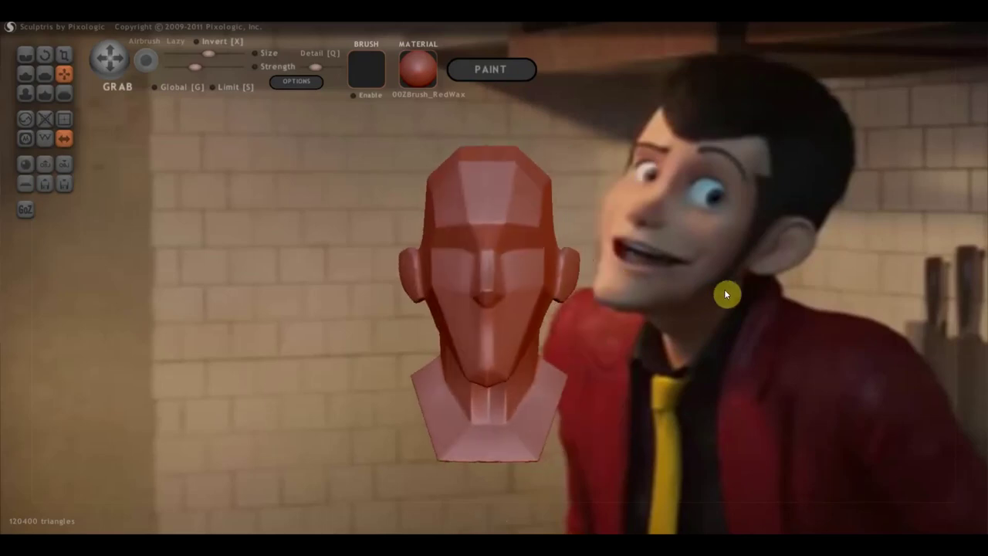
pyautogui.scroll(2, 540, 282)
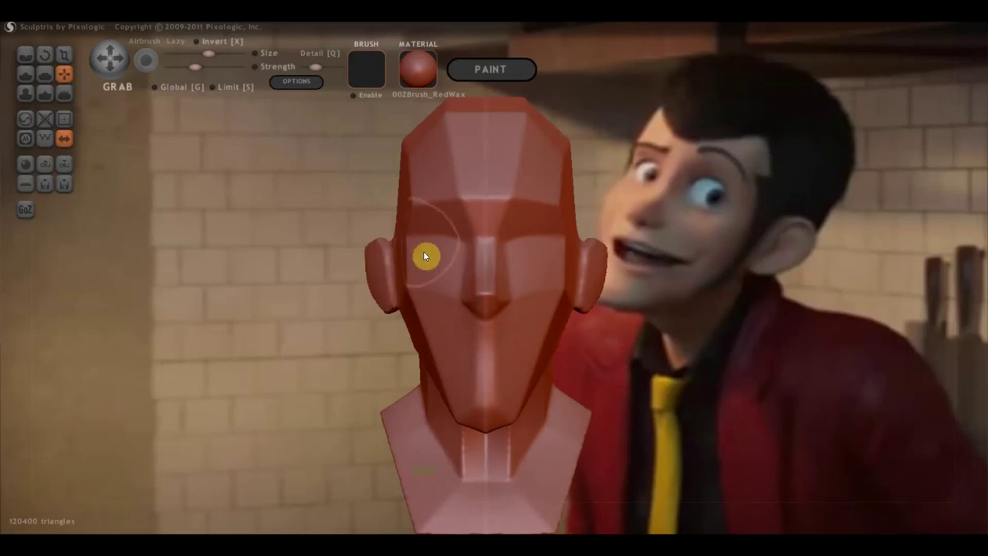
# Step: Carve two Crease strokes down the nose ridge from a three-quarter view
pyautogui.click(45, 74)
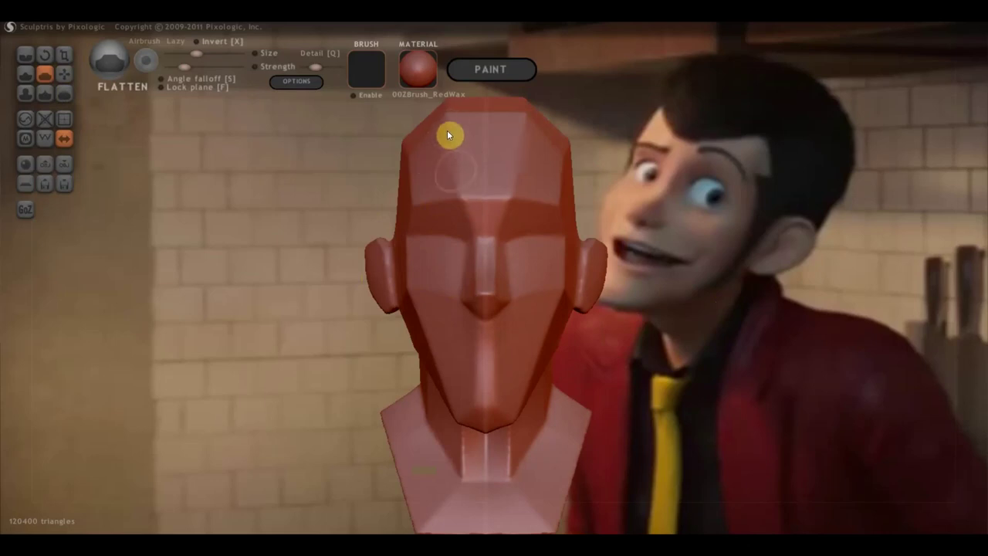
pyautogui.moveTo(467, 156); pyautogui.dragTo(530, 228, button='right')
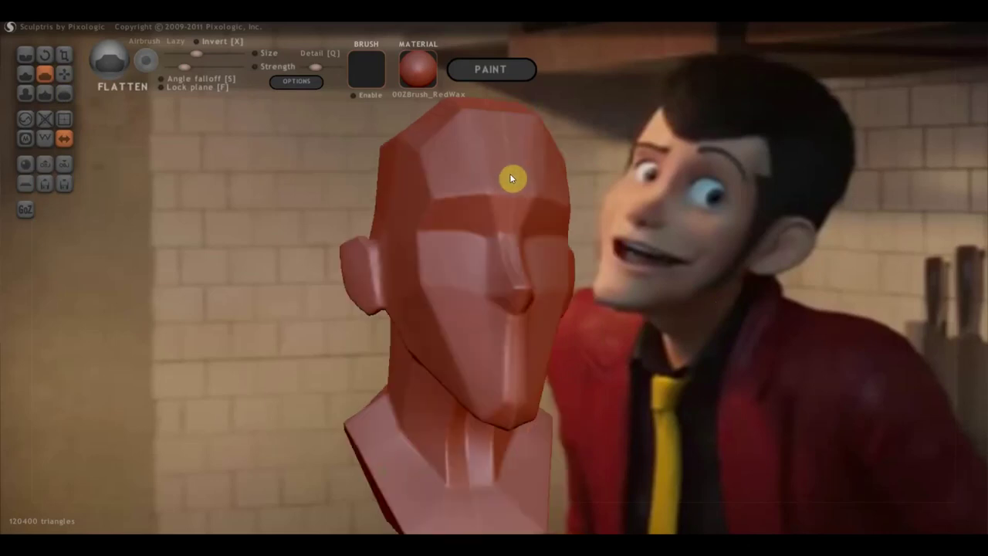
pyautogui.scroll(2, 530, 229)
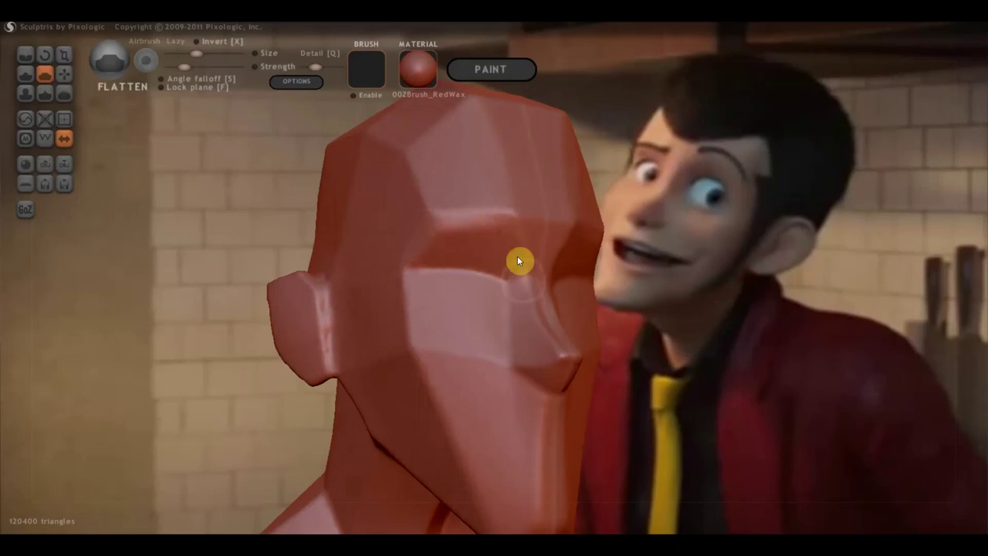
pyautogui.moveTo(523, 324)
pyautogui.mouseDown(button='right')
pyautogui.moveTo(452, 328)
pyautogui.moveTo(497, 315)
pyautogui.mouseUp(button='right')
pyautogui.moveTo(568, 321)
pyautogui.mouseDown(button='right')
pyautogui.moveTo(600, 320)
pyautogui.moveTo(613, 339)
pyautogui.mouseUp(button='right')
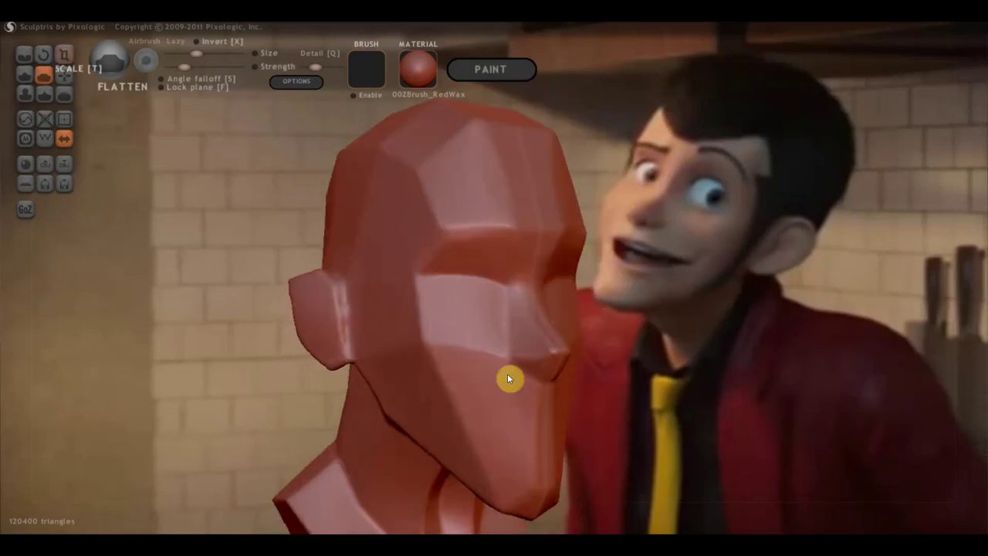
pyautogui.click(25, 54)
pyautogui.moveTo(508, 294); pyautogui.dragTo(519, 340)
pyautogui.moveTo(506, 295); pyautogui.dragTo(531, 383)
pyautogui.moveTo(546, 398); pyautogui.dragTo(471, 393, button='right')
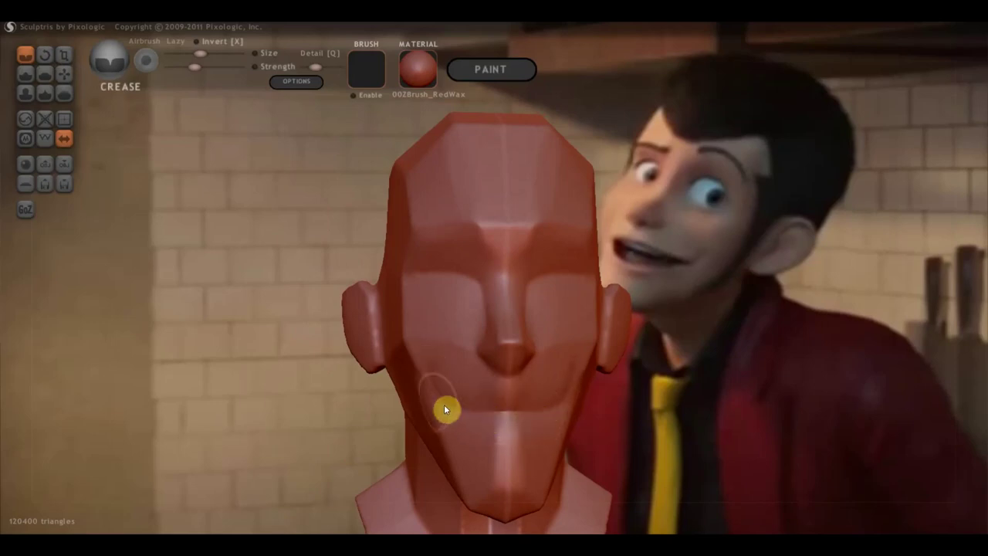
# Step: Switch from Crease to Flatten and flatten the cheek and jaw planes in three-quarter view
pyautogui.moveTo(425, 375)
pyautogui.mouseDown(button='right')
pyautogui.moveTo(567, 369)
pyautogui.moveTo(445, 380)
pyautogui.moveTo(525, 429)
pyautogui.moveTo(467, 430)
pyautogui.moveTo(551, 404)
pyautogui.mouseUp(button='right')
pyautogui.click(44, 73)
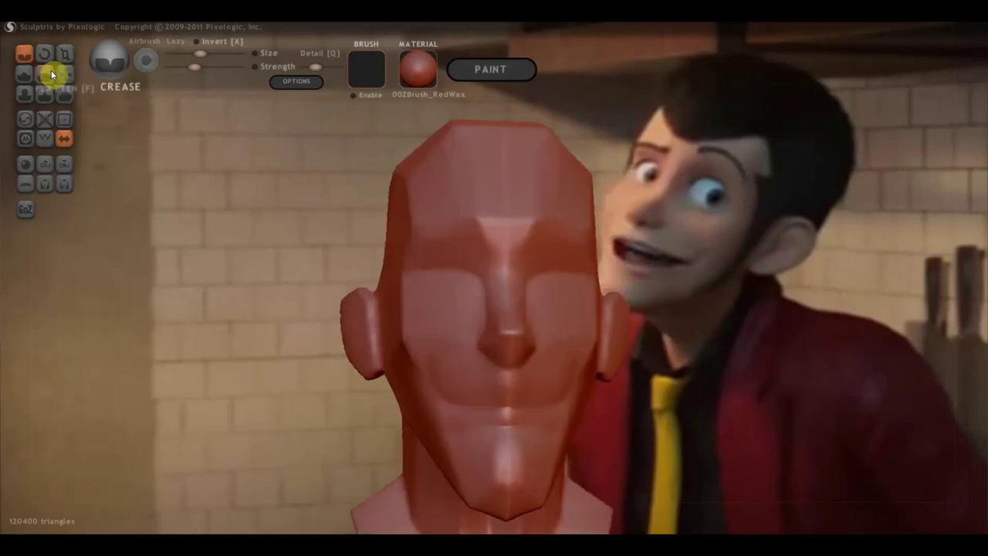
pyautogui.moveTo(432, 348); pyautogui.dragTo(390, 349, button='right')
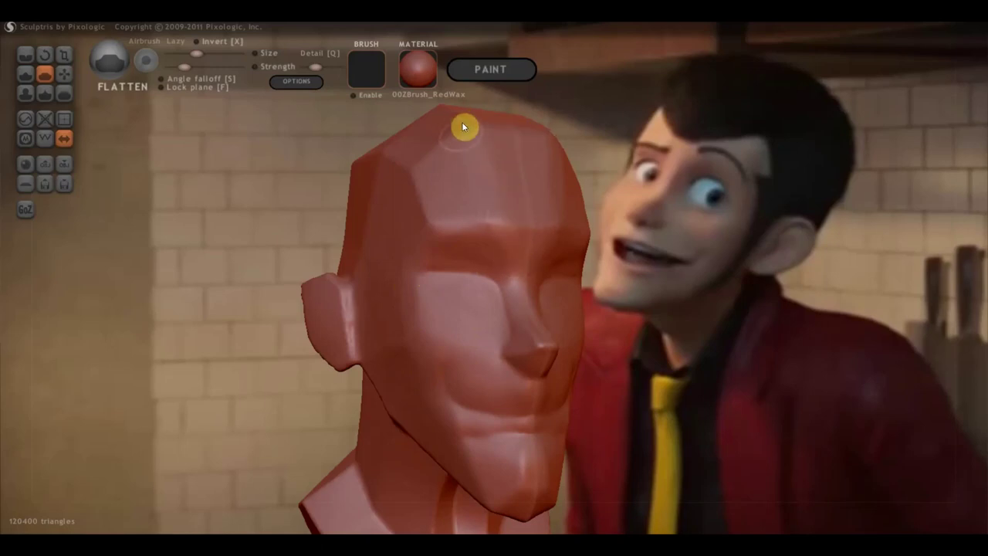
# Step: Flatten and smooth the faceted forehead while orbiting over the top of the skull
pyautogui.scroll(-2, 426, 185)
pyautogui.moveTo(429, 190); pyautogui.dragTo(462, 235, button='right')
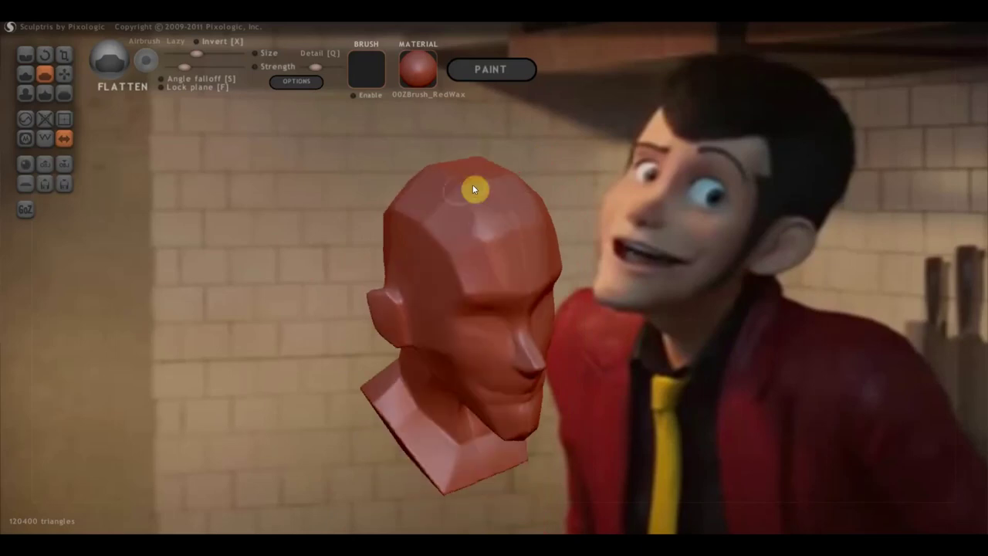
pyautogui.moveTo(493, 243); pyautogui.dragTo(505, 221)
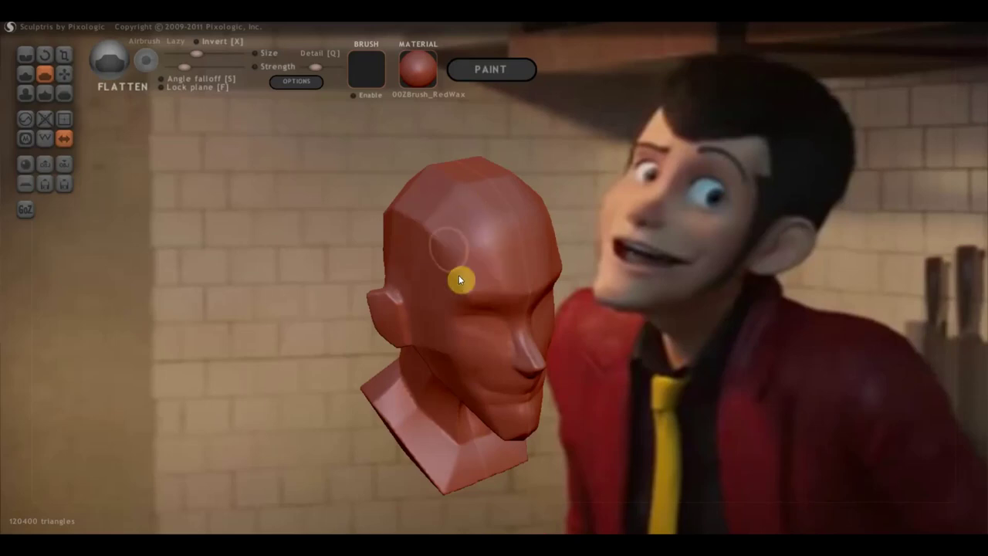
pyautogui.moveTo(460, 268); pyautogui.dragTo(430, 202, button='right')
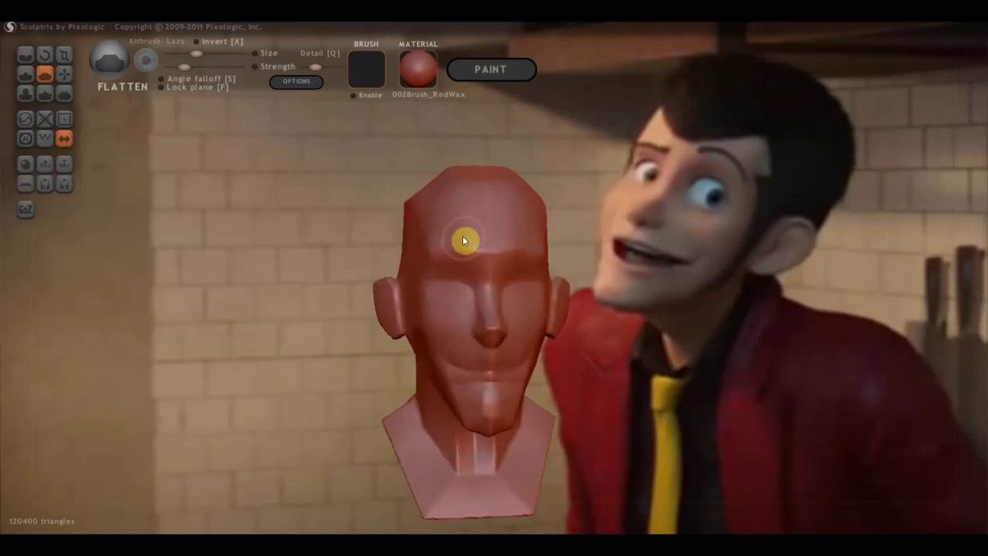
pyautogui.moveTo(462, 235); pyautogui.dragTo(563, 263, button='right')
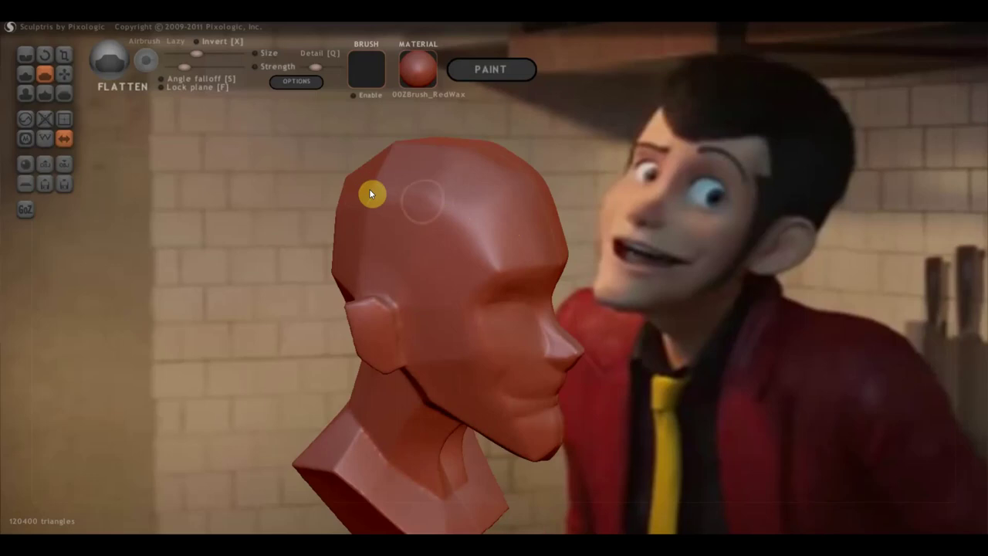
pyautogui.moveTo(386, 145); pyautogui.dragTo(406, 229, button='right')
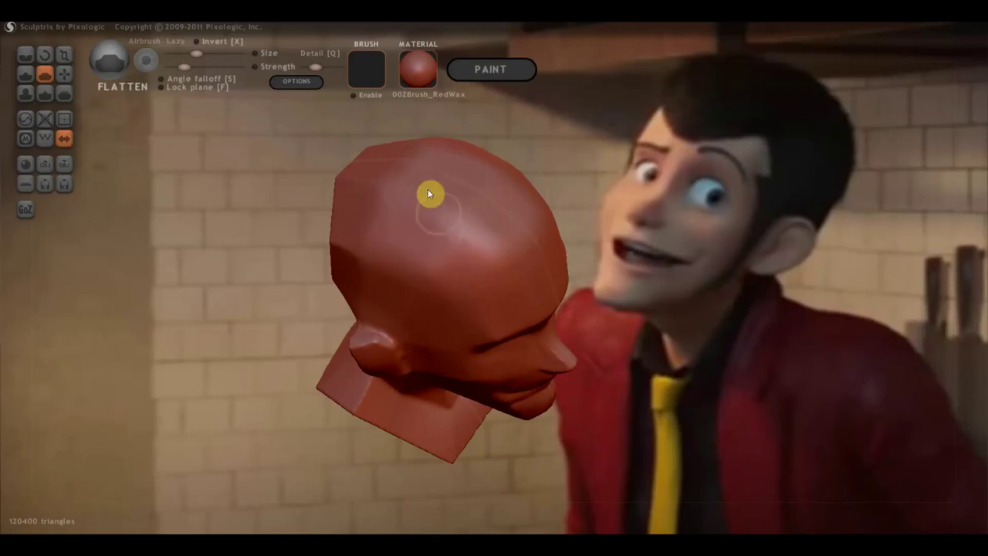
pyautogui.moveTo(447, 221); pyautogui.dragTo(471, 177, button='middle')
pyautogui.moveTo(472, 177)
pyautogui.mouseDown(button='right')
pyautogui.moveTo(521, 161)
pyautogui.moveTo(509, 233)
pyautogui.moveTo(457, 231)
pyautogui.mouseUp(button='right')
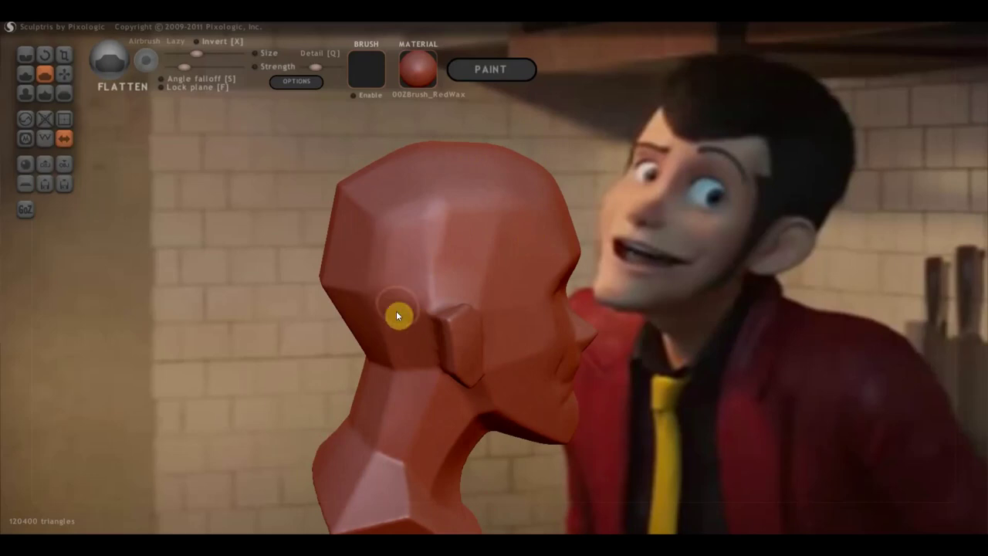
pyautogui.moveTo(368, 226); pyautogui.dragTo(441, 269, button='right')
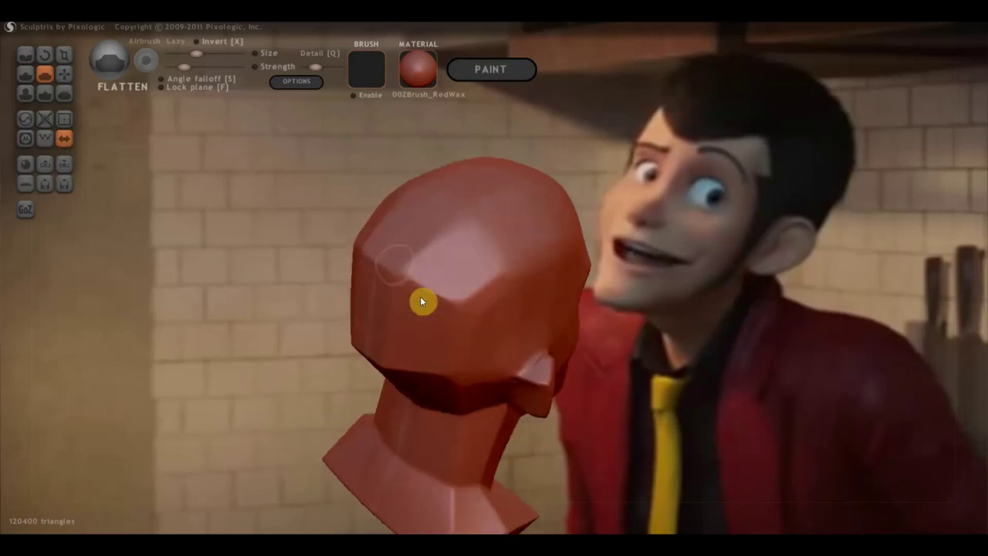
pyautogui.moveTo(370, 267)
pyautogui.mouseDown()
pyautogui.moveTo(419, 257)
pyautogui.moveTo(392, 344)
pyautogui.moveTo(465, 313)
pyautogui.moveTo(501, 274)
pyautogui.mouseUp()
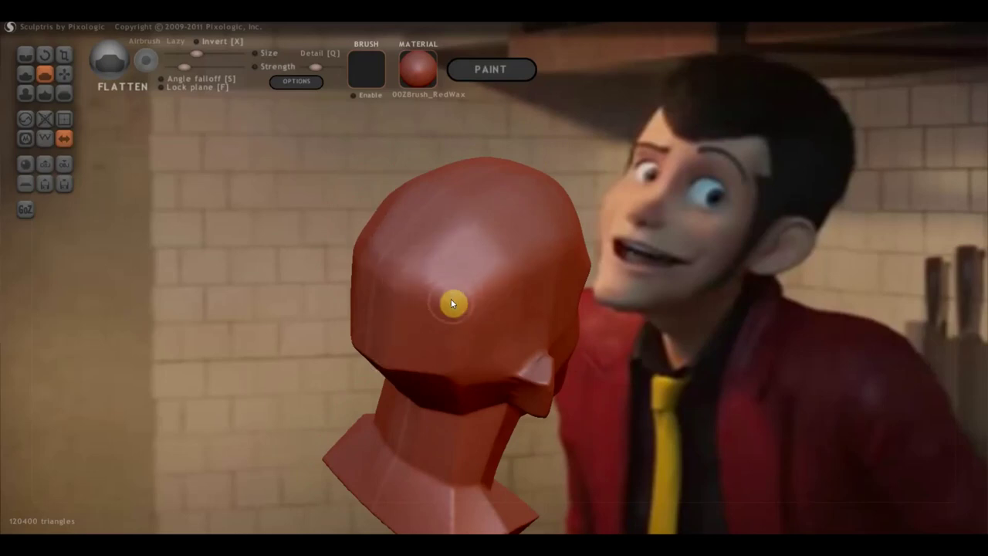
# Step: Flatten and smooth the facets on the back of the head
pyautogui.moveTo(453, 301); pyautogui.dragTo(474, 224, button='right')
pyautogui.moveTo(460, 238)
pyautogui.mouseDown()
pyautogui.moveTo(441, 313)
pyautogui.moveTo(415, 263)
pyautogui.mouseUp()
pyautogui.moveTo(400, 186); pyautogui.dragTo(423, 246)
pyautogui.moveTo(485, 301)
pyautogui.mouseDown()
pyautogui.moveTo(500, 267)
pyautogui.moveTo(510, 337)
pyautogui.mouseUp()
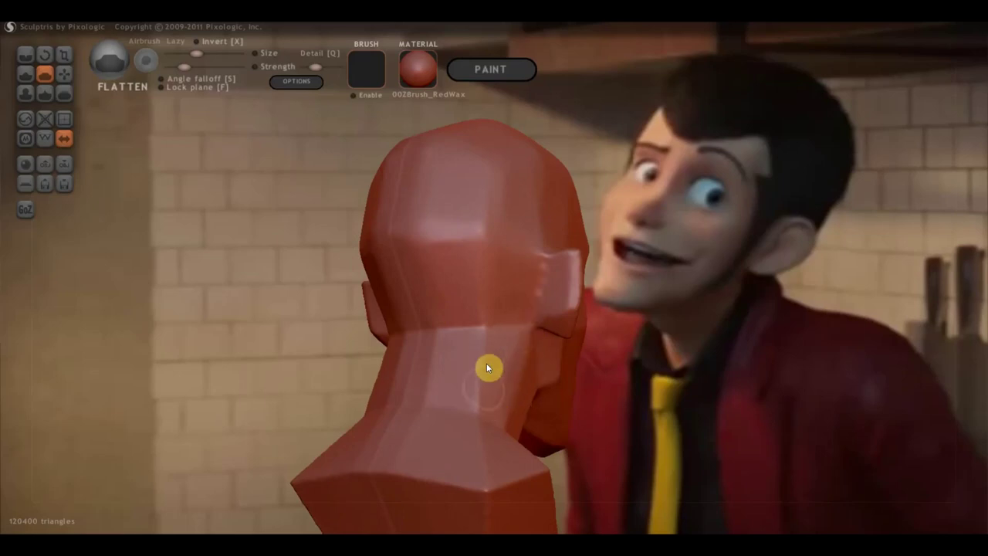
# Step: Smooth the side of the neck with Flatten, checking the bust from several angles
pyautogui.moveTo(456, 392); pyautogui.dragTo(328, 409, button='right')
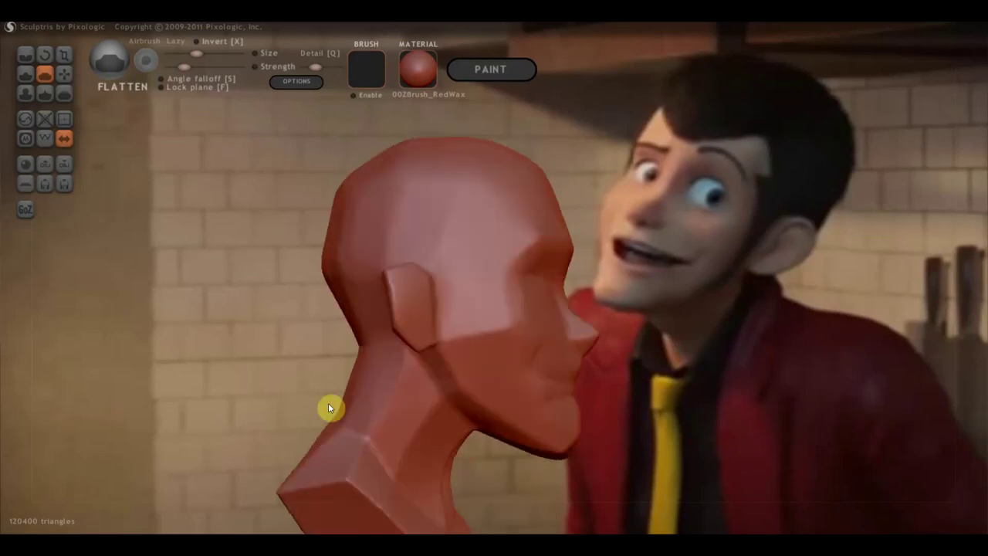
pyautogui.moveTo(386, 415)
pyautogui.mouseDown()
pyautogui.moveTo(379, 410)
pyautogui.moveTo(357, 458)
pyautogui.moveTo(379, 468)
pyautogui.moveTo(371, 447)
pyautogui.mouseUp()
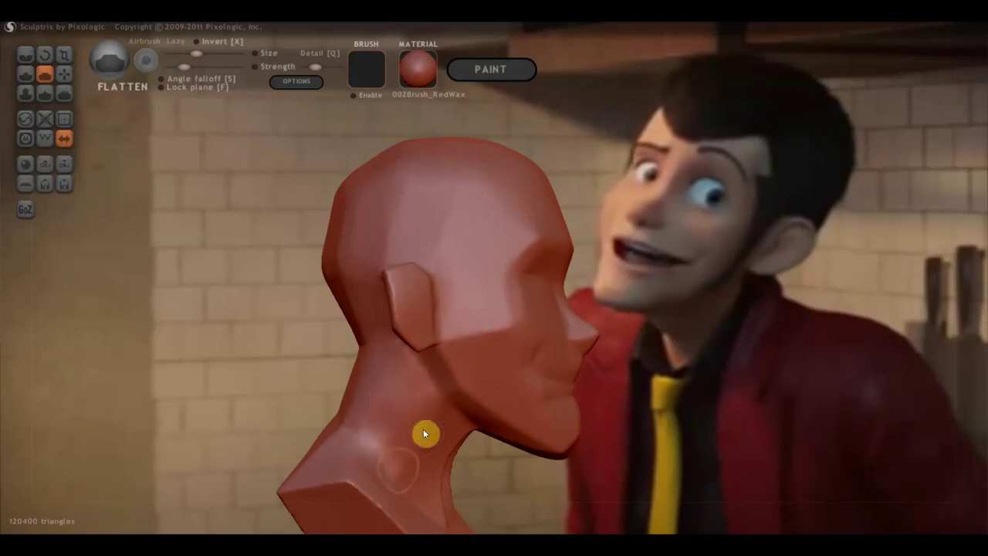
pyautogui.scroll(-2, 404, 453)
pyautogui.scroll(2, 420, 424)
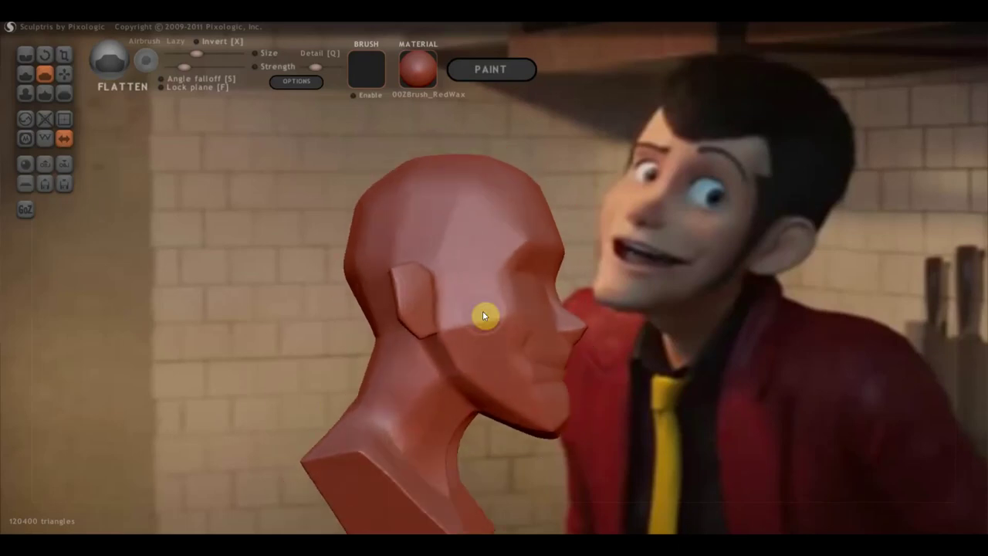
pyautogui.moveTo(501, 359)
pyautogui.mouseDown(button='right')
pyautogui.moveTo(415, 397)
pyautogui.moveTo(481, 404)
pyautogui.mouseUp(button='right')
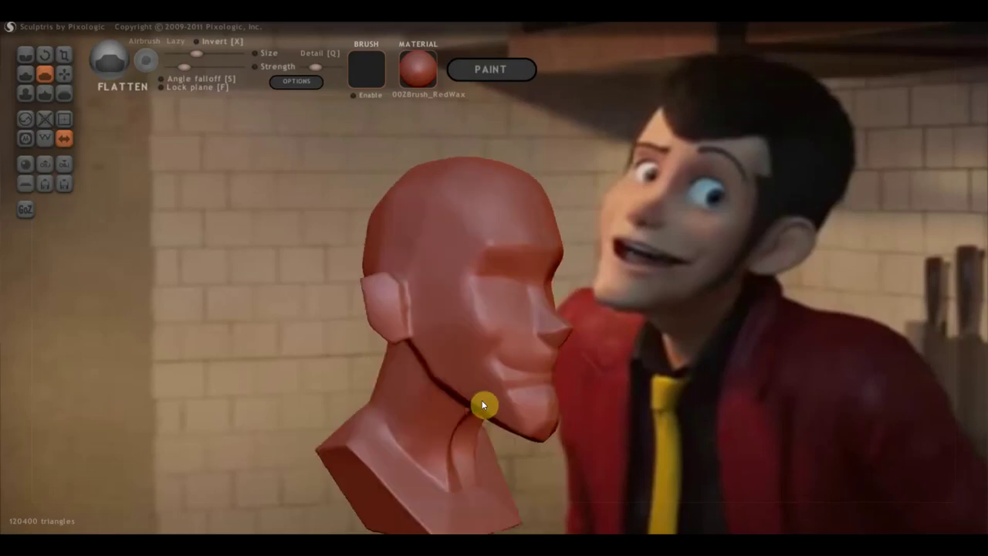
pyautogui.scroll(3, 406, 331)
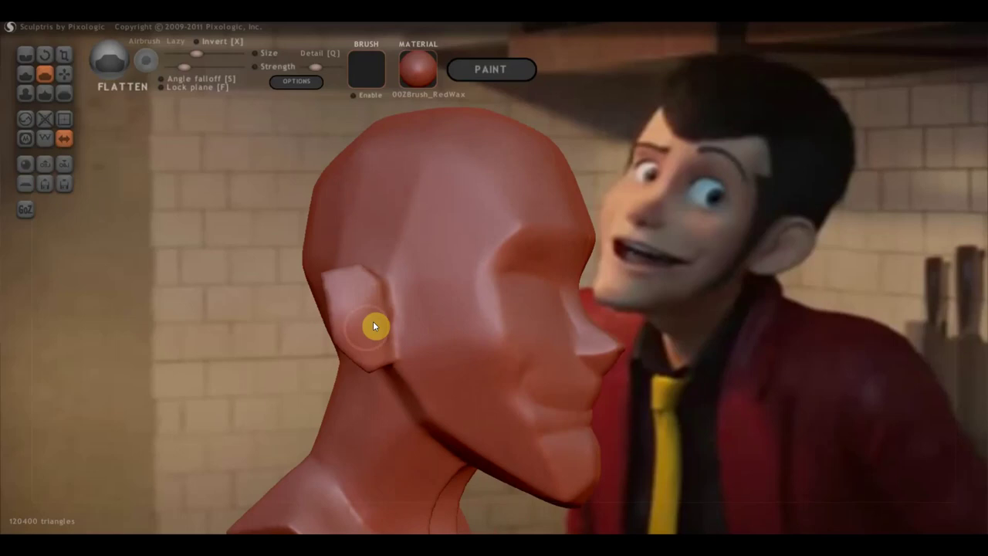
pyautogui.moveTo(373, 321)
pyautogui.mouseDown(button='right')
pyautogui.moveTo(356, 298)
pyautogui.moveTo(506, 332)
pyautogui.mouseUp(button='right')
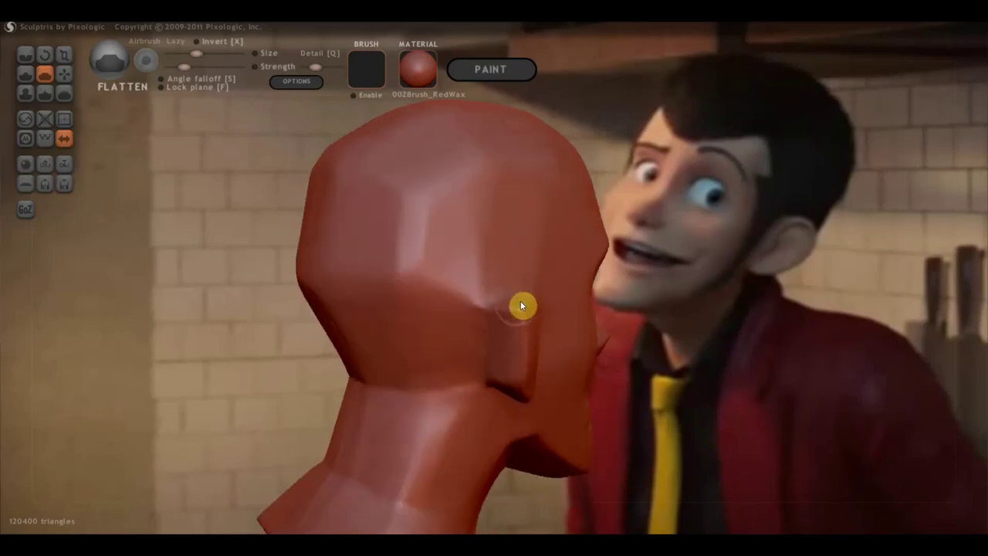
pyautogui.moveTo(512, 317)
pyautogui.mouseDown(button='right')
pyautogui.moveTo(421, 327)
pyautogui.moveTo(557, 342)
pyautogui.moveTo(546, 331)
pyautogui.mouseUp(button='right')
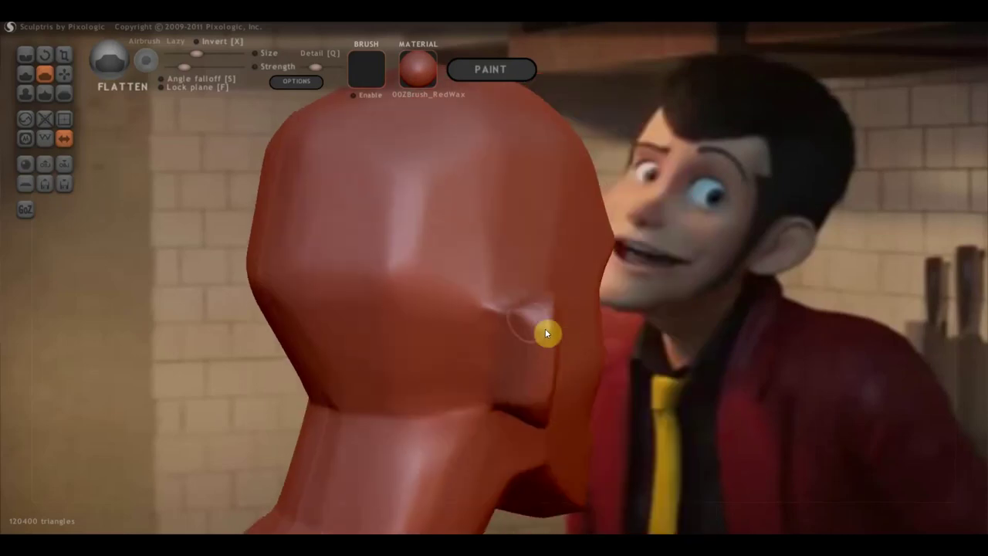
pyautogui.moveTo(539, 405)
pyautogui.mouseDown(button='right')
pyautogui.moveTo(473, 377)
pyautogui.moveTo(477, 280)
pyautogui.moveTo(507, 266)
pyautogui.mouseUp(button='right')
pyautogui.moveTo(516, 222)
pyautogui.mouseDown(button='right')
pyautogui.moveTo(516, 242)
pyautogui.moveTo(335, 233)
pyautogui.moveTo(239, 242)
pyautogui.mouseUp(button='right')
pyautogui.moveTo(643, 335)
pyautogui.mouseDown(button='right')
pyautogui.moveTo(620, 334)
pyautogui.moveTo(649, 291)
pyautogui.moveTo(553, 278)
pyautogui.moveTo(686, 280)
pyautogui.moveTo(485, 363)
pyautogui.mouseUp(button='right')
# Step: Flatten the chin and the cheek-to-jaw facets
pyautogui.moveTo(443, 412)
pyautogui.mouseDown()
pyautogui.moveTo(478, 403)
pyautogui.moveTo(478, 392)
pyautogui.moveTo(425, 366)
pyautogui.moveTo(442, 352)
pyautogui.mouseUp()
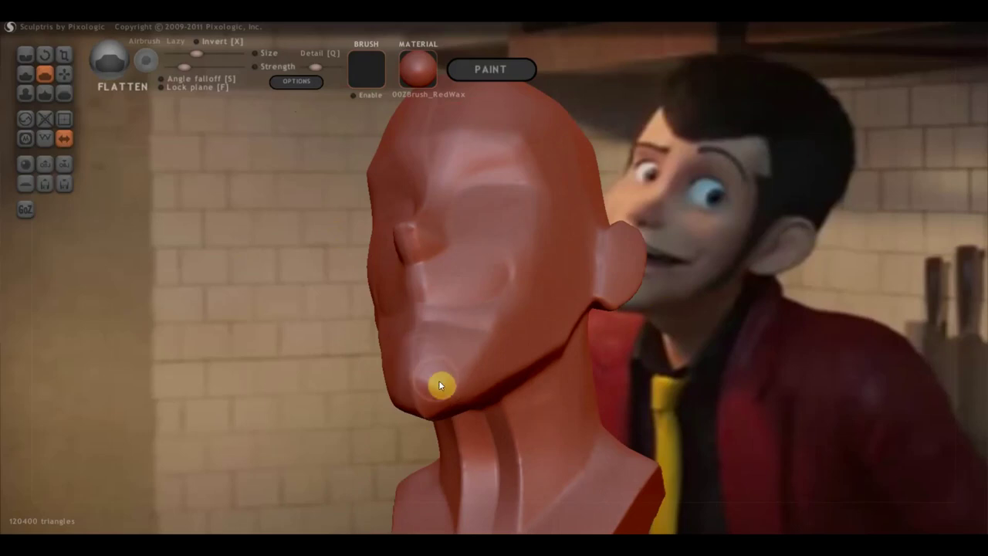
pyautogui.moveTo(452, 386)
pyautogui.mouseDown(button='right')
pyautogui.moveTo(465, 375)
pyautogui.moveTo(476, 286)
pyautogui.mouseUp(button='right')
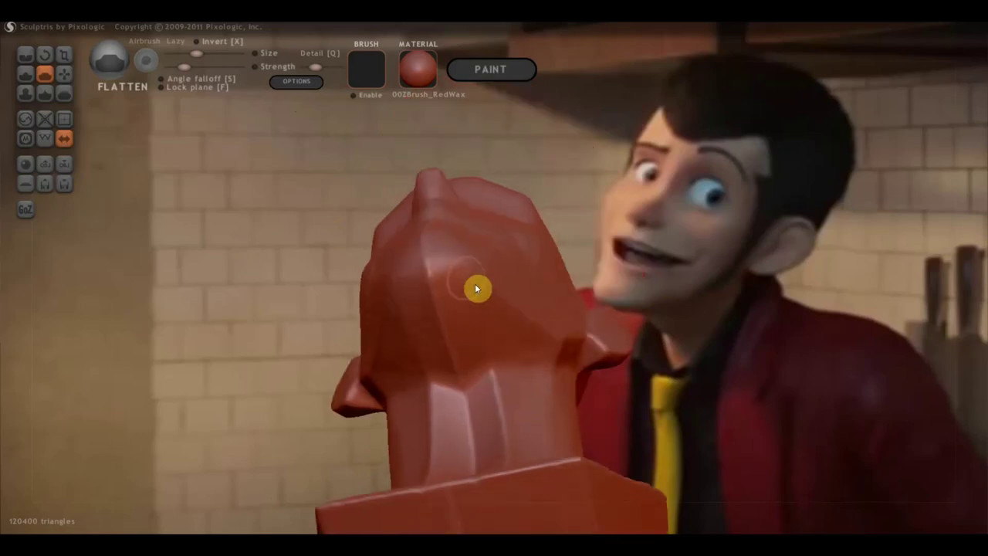
pyautogui.moveTo(436, 327)
pyautogui.mouseDown()
pyautogui.moveTo(470, 301)
pyautogui.moveTo(512, 309)
pyautogui.moveTo(531, 345)
pyautogui.moveTo(503, 437)
pyautogui.mouseUp()
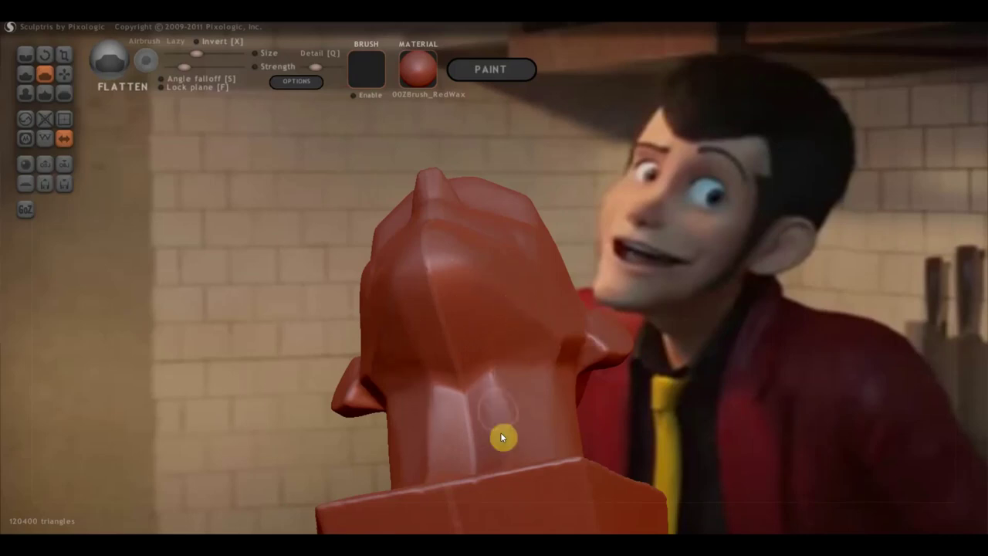
pyautogui.moveTo(513, 469)
pyautogui.mouseDown(button='right')
pyautogui.moveTo(541, 489)
pyautogui.moveTo(562, 458)
pyautogui.mouseUp(button='right')
# Step: Switch to the Grab brush and pull the neck into a new shape
pyautogui.click(64, 74)
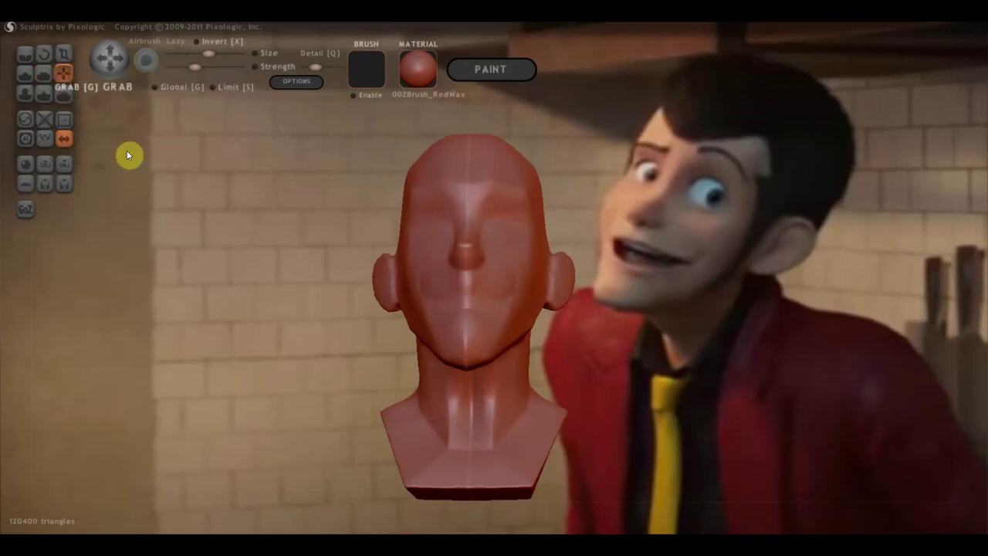
pyautogui.scroll(-2, 501, 378)
pyautogui.moveTo(519, 357)
pyautogui.mouseDown()
pyautogui.moveTo(511, 346)
pyautogui.moveTo(505, 359)
pyautogui.mouseUp()
# Step: Grab-reshape the left side of the neck and draw a raised ridge across the lower neck
pyautogui.moveTo(503, 357)
pyautogui.mouseDown(button='right')
pyautogui.moveTo(479, 375)
pyautogui.moveTo(421, 351)
pyautogui.mouseUp(button='right')
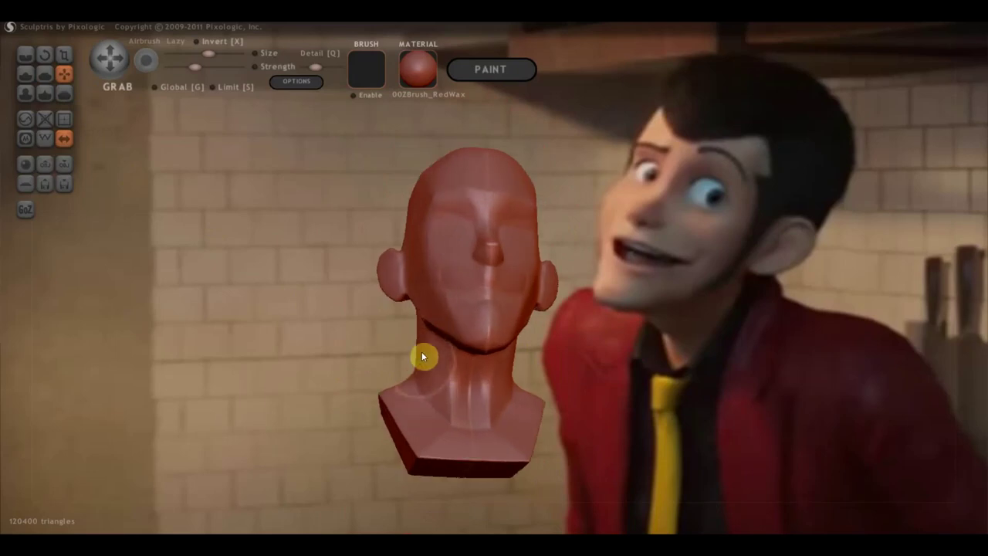
pyautogui.moveTo(417, 350)
pyautogui.mouseDown()
pyautogui.moveTo(446, 367)
pyautogui.moveTo(425, 365)
pyautogui.mouseUp()
pyautogui.moveTo(427, 366)
pyautogui.mouseDown(button='right')
pyautogui.moveTo(395, 355)
pyautogui.moveTo(388, 367)
pyautogui.mouseUp(button='right')
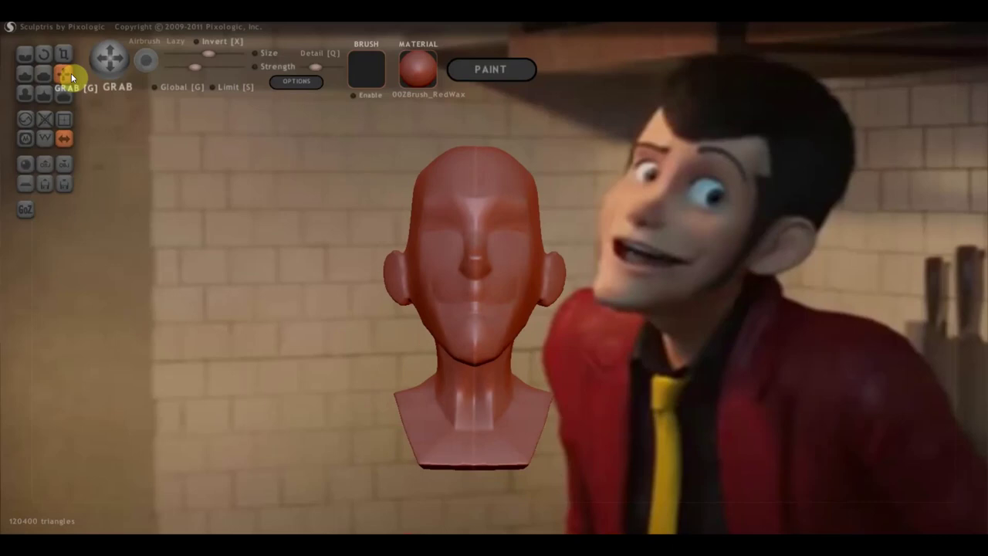
pyautogui.click(31, 72)
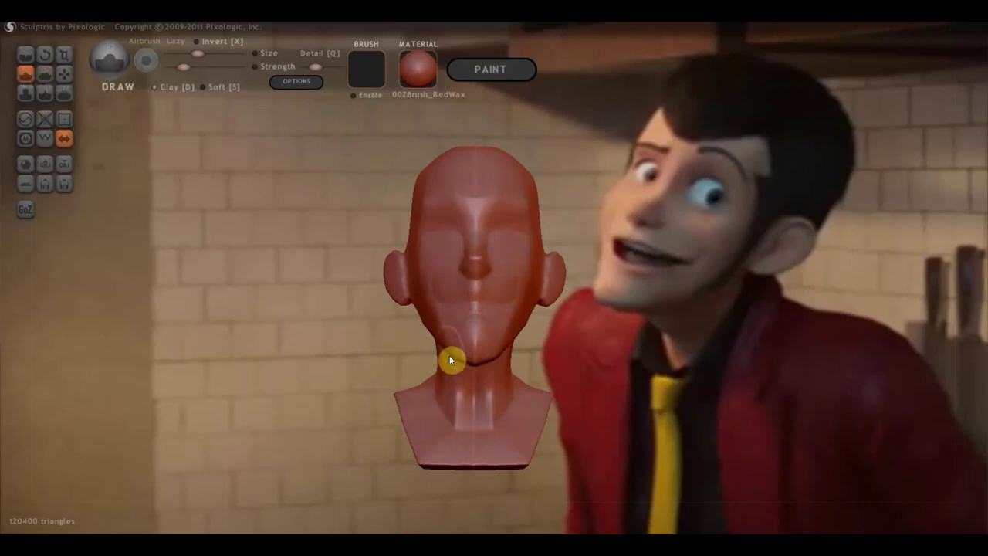
pyautogui.moveTo(449, 355); pyautogui.dragTo(494, 346, button='right')
pyautogui.moveTo(451, 373); pyautogui.dragTo(441, 378)
# Step: Flatten the lower neck and smooth the surface from chest up to neck
pyautogui.click(45, 73)
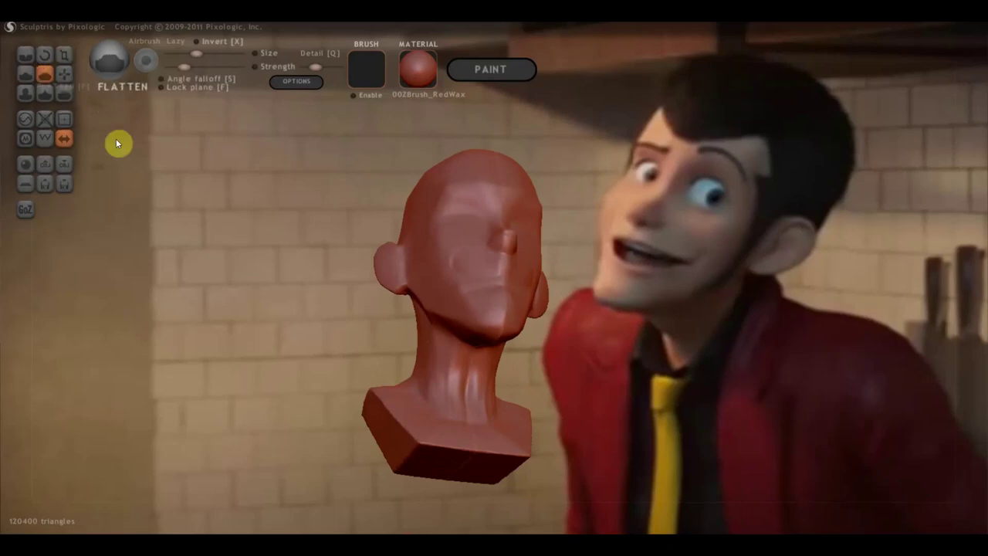
pyautogui.moveTo(445, 415); pyautogui.dragTo(489, 461, button='right')
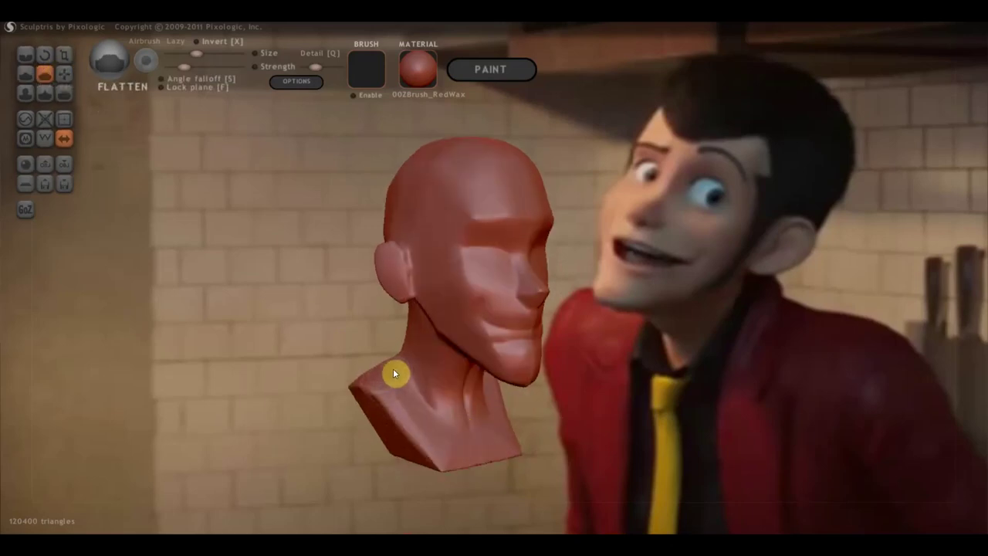
pyautogui.moveTo(401, 410); pyautogui.dragTo(409, 417)
pyautogui.moveTo(448, 440); pyautogui.dragTo(466, 371, button='right')
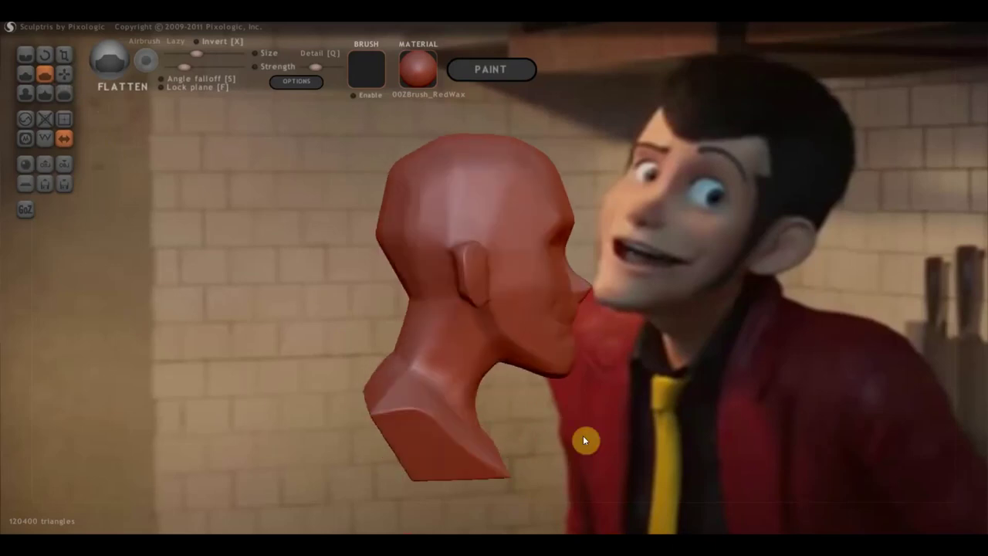
pyautogui.moveTo(446, 472); pyautogui.dragTo(497, 353)
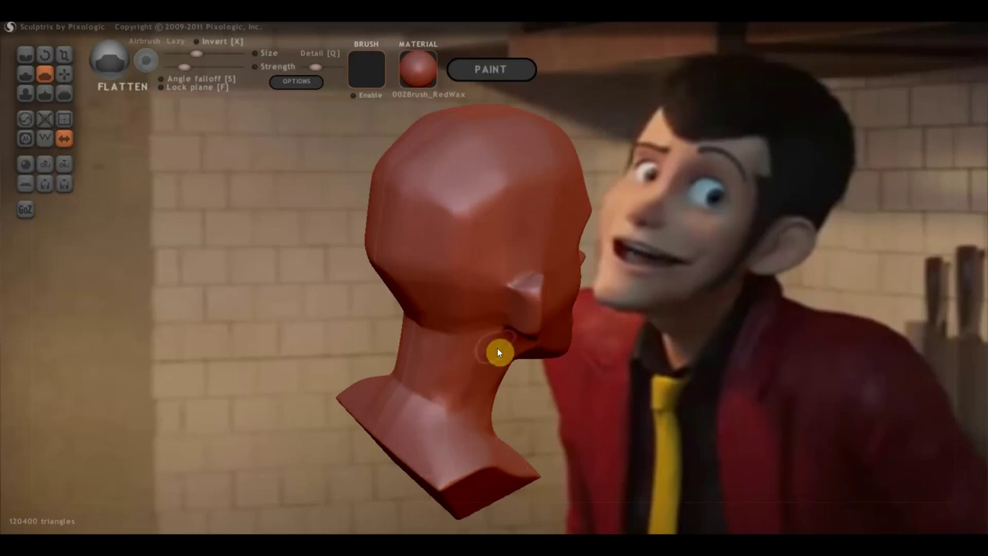
# Step: Flatten the back of the head toward the crown, then select the Crease brush
pyautogui.moveTo(465, 375)
pyautogui.mouseDown(button='right')
pyautogui.moveTo(501, 368)
pyautogui.moveTo(480, 326)
pyautogui.mouseUp(button='right')
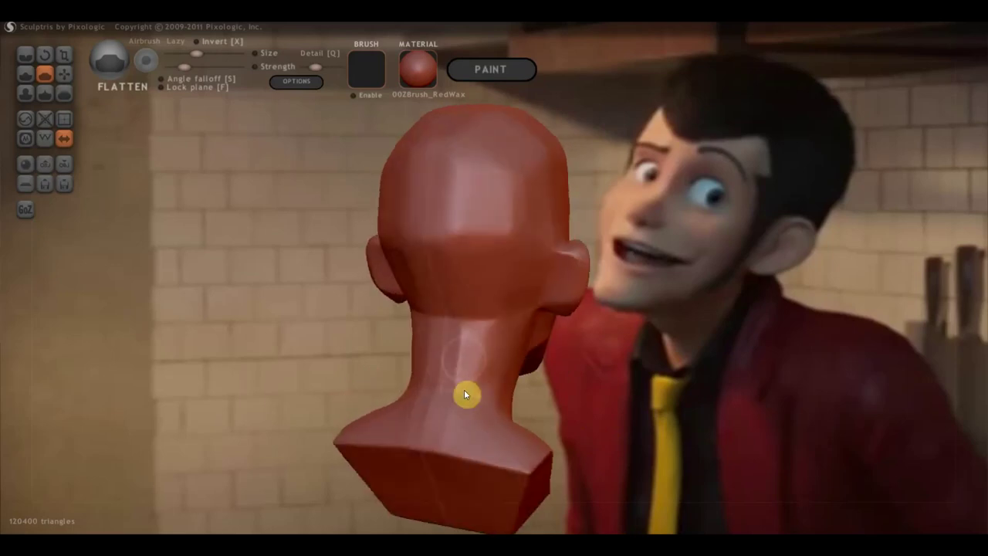
pyautogui.moveTo(466, 359); pyautogui.dragTo(489, 311, button='right')
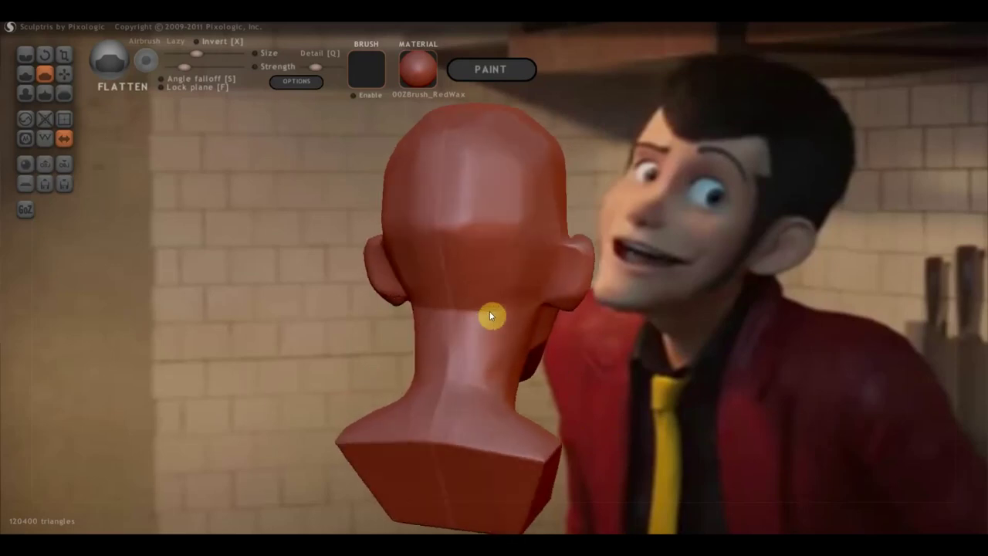
pyautogui.moveTo(472, 224); pyautogui.dragTo(469, 146)
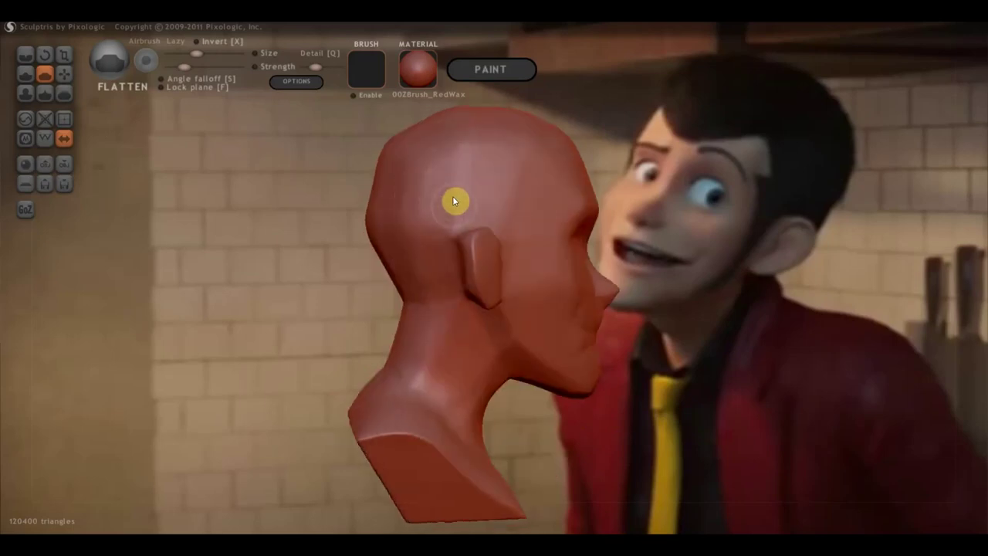
pyautogui.moveTo(443, 214); pyautogui.dragTo(494, 243, button='right')
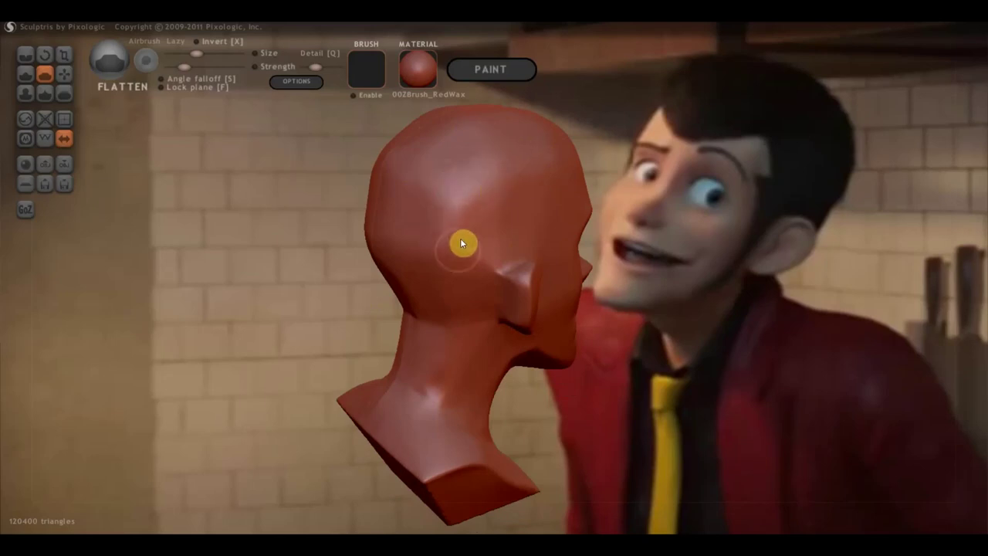
pyautogui.moveTo(487, 255); pyautogui.dragTo(529, 248, button='right')
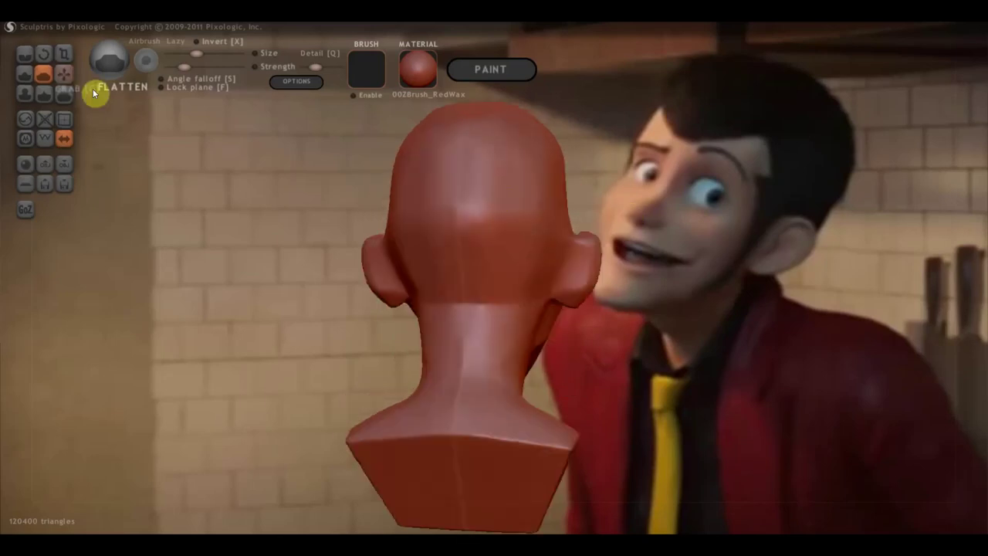
pyautogui.click(27, 55)
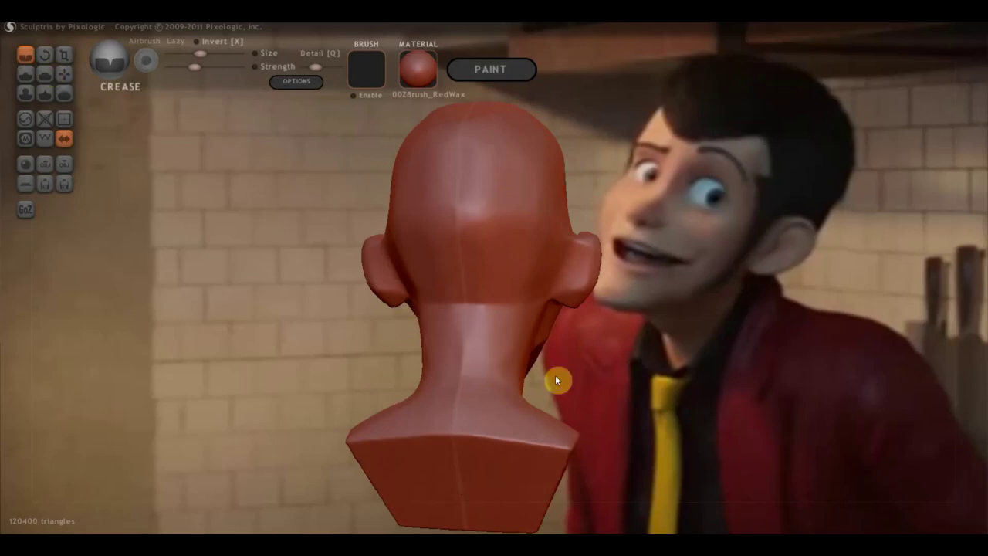
# Step: Crease behind the ear against the skull, then orbit to inspect both ears
pyautogui.scroll(2, 548, 370)
pyautogui.moveTo(575, 242); pyautogui.dragTo(560, 294)
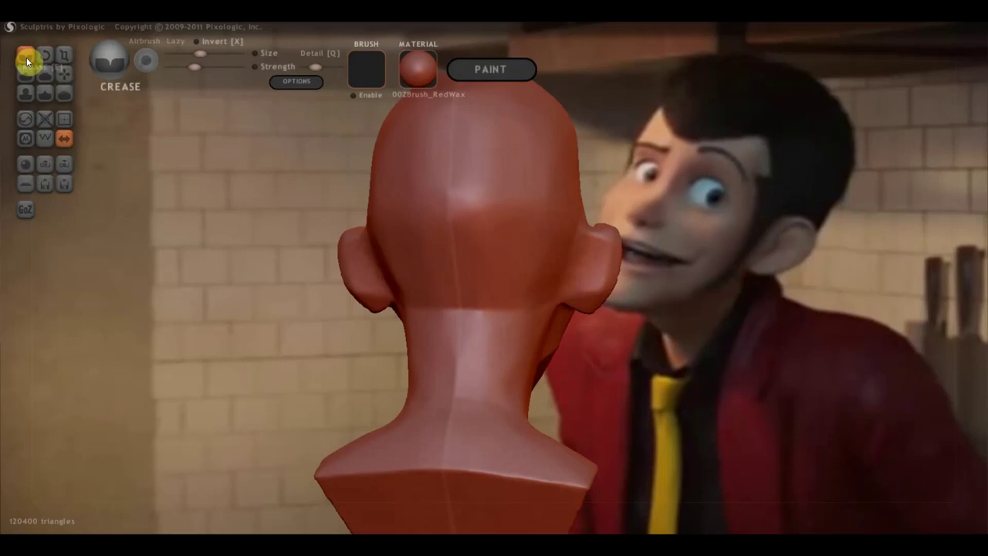
pyautogui.moveTo(527, 236); pyautogui.dragTo(564, 245, button='right')
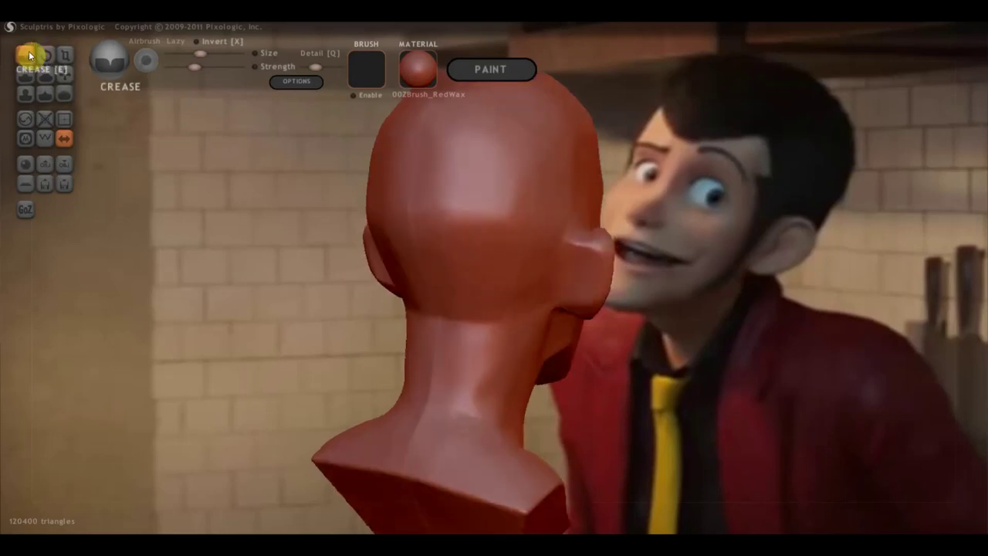
pyautogui.moveTo(421, 212); pyautogui.dragTo(496, 256, button='right')
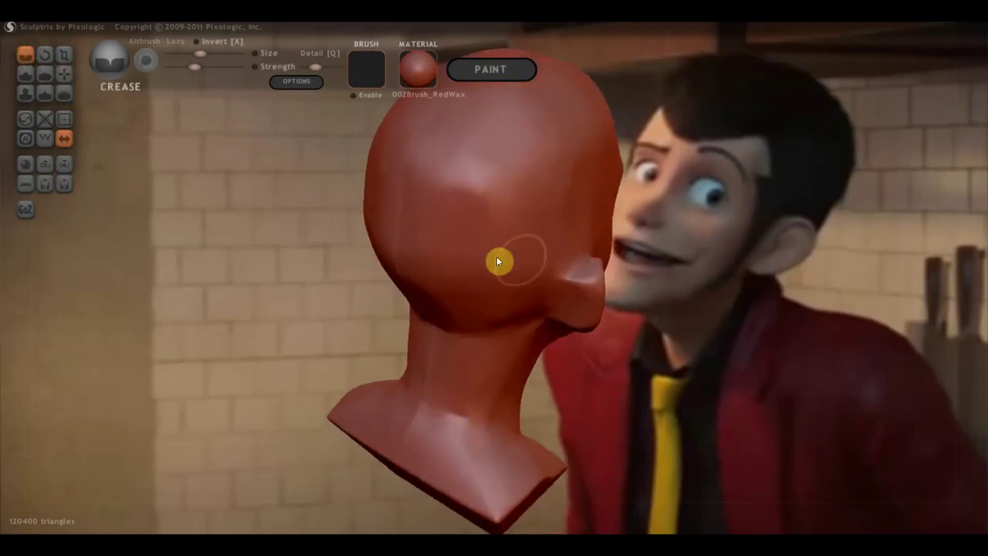
pyautogui.moveTo(539, 300); pyautogui.dragTo(602, 226, button='right')
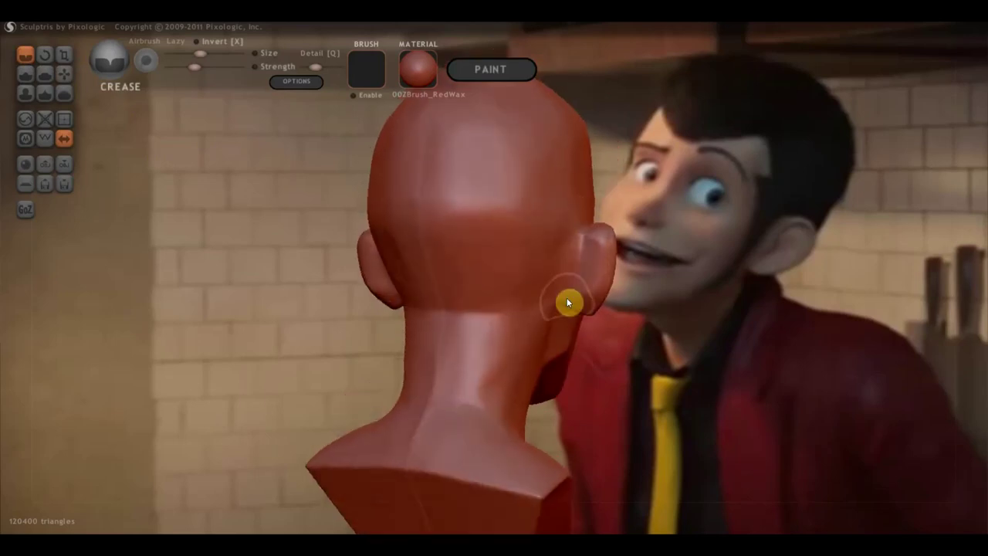
pyautogui.moveTo(571, 289)
pyautogui.mouseDown(button='right')
pyautogui.moveTo(498, 304)
pyautogui.moveTo(306, 280)
pyautogui.moveTo(416, 266)
pyautogui.moveTo(390, 266)
pyautogui.moveTo(470, 282)
pyautogui.mouseUp(button='right')
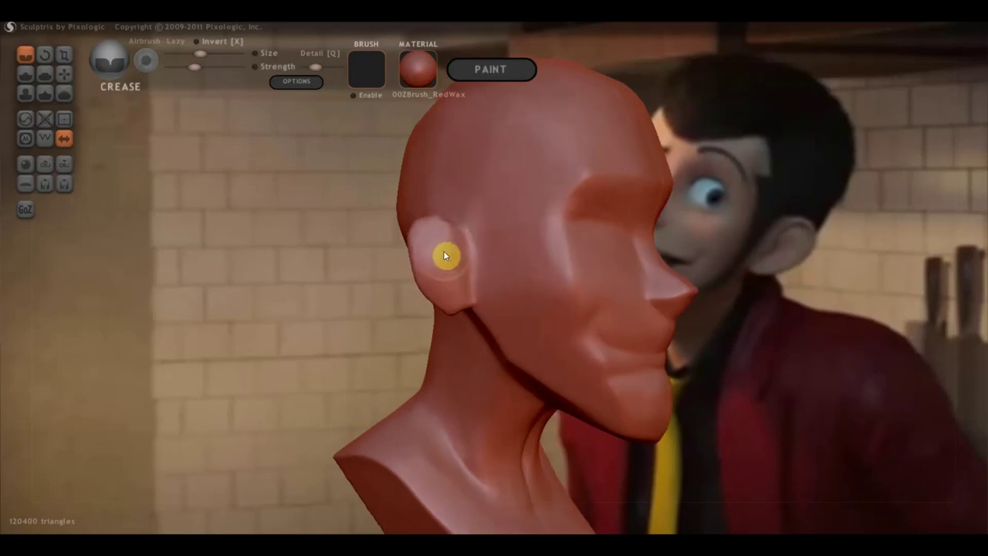
# Step: Zoom into the ear and deepen the crease along its rim
pyautogui.scroll(2, 442, 250)
pyautogui.scroll(1, 432, 245)
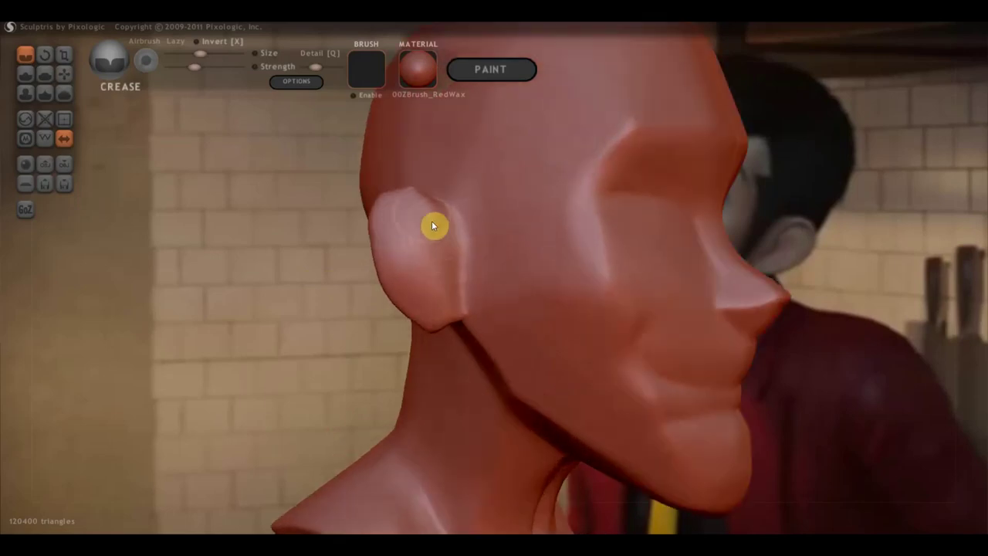
pyautogui.moveTo(392, 207); pyautogui.dragTo(404, 287)
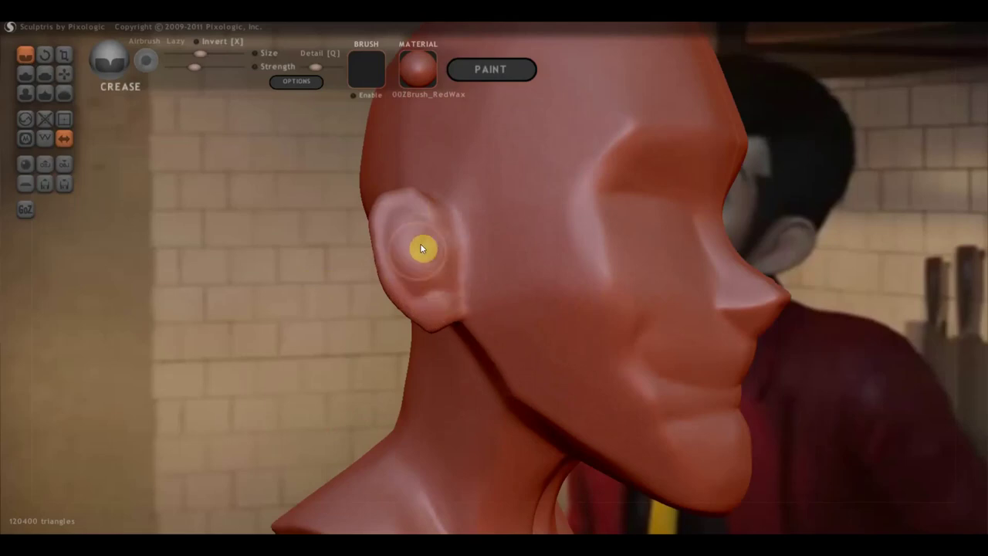
# Step: Switch to Draw and sculpt ridges inside the ear bowl, including a curved lower ridge
pyautogui.click(26, 74)
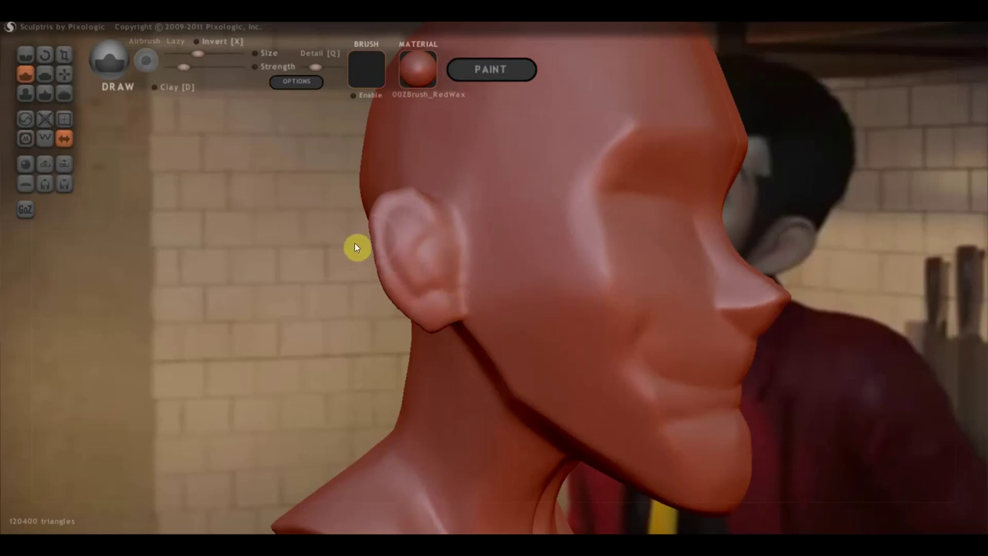
pyautogui.moveTo(401, 245); pyautogui.dragTo(412, 223)
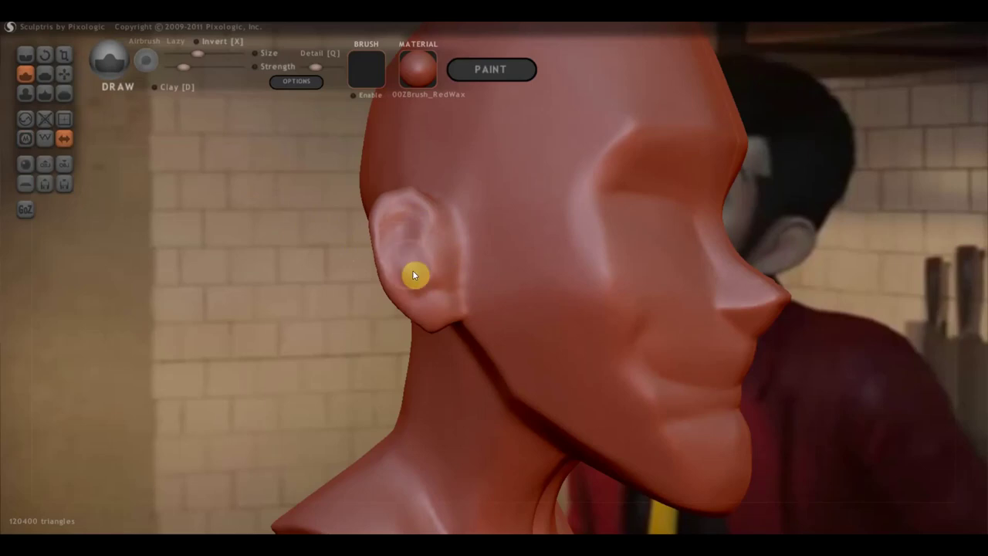
pyautogui.moveTo(440, 280)
pyautogui.mouseDown()
pyautogui.moveTo(419, 227)
pyautogui.moveTo(399, 221)
pyautogui.mouseUp()
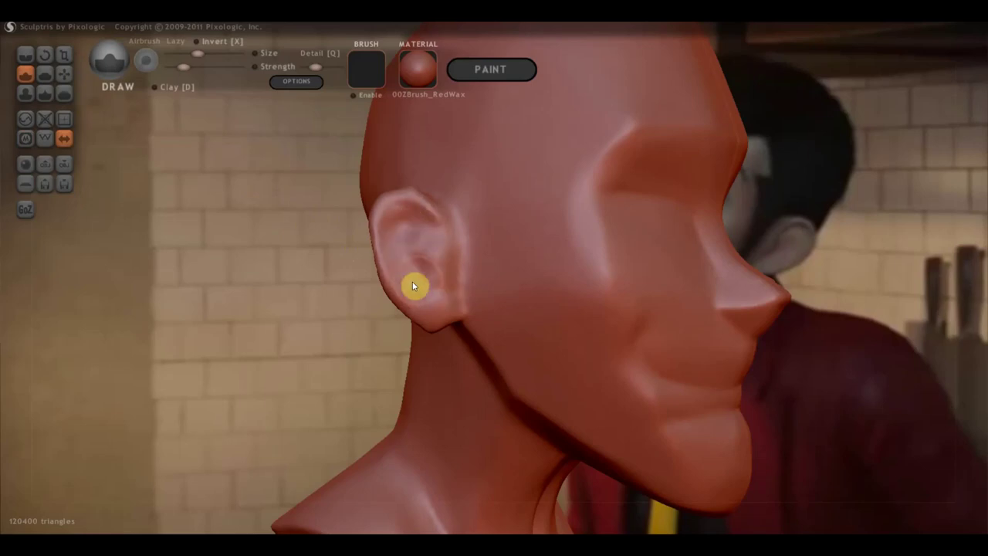
pyautogui.moveTo(408, 275); pyautogui.dragTo(441, 300)
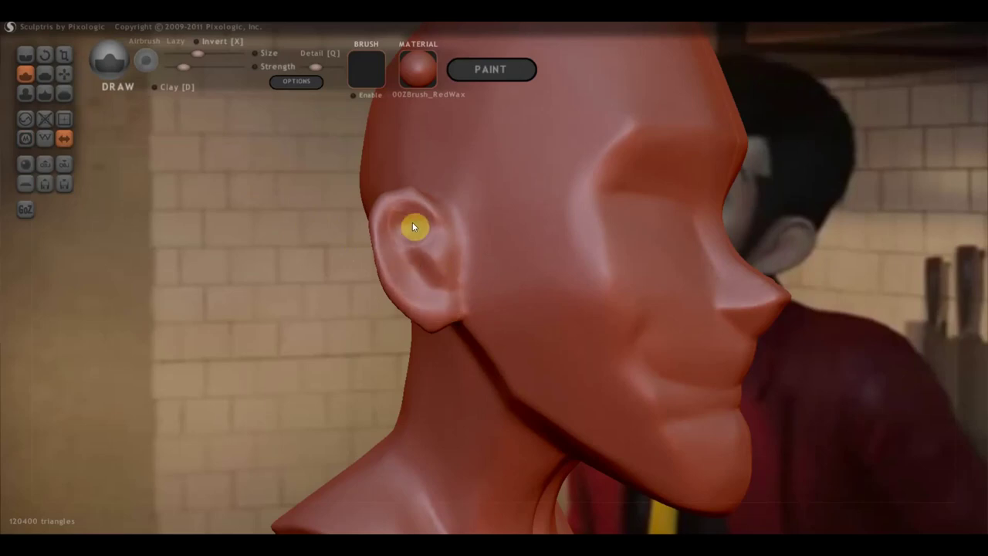
pyautogui.moveTo(406, 280)
pyautogui.mouseDown(button='right')
pyautogui.moveTo(604, 274)
pyautogui.moveTo(273, 271)
pyautogui.moveTo(250, 261)
pyautogui.mouseUp(button='right')
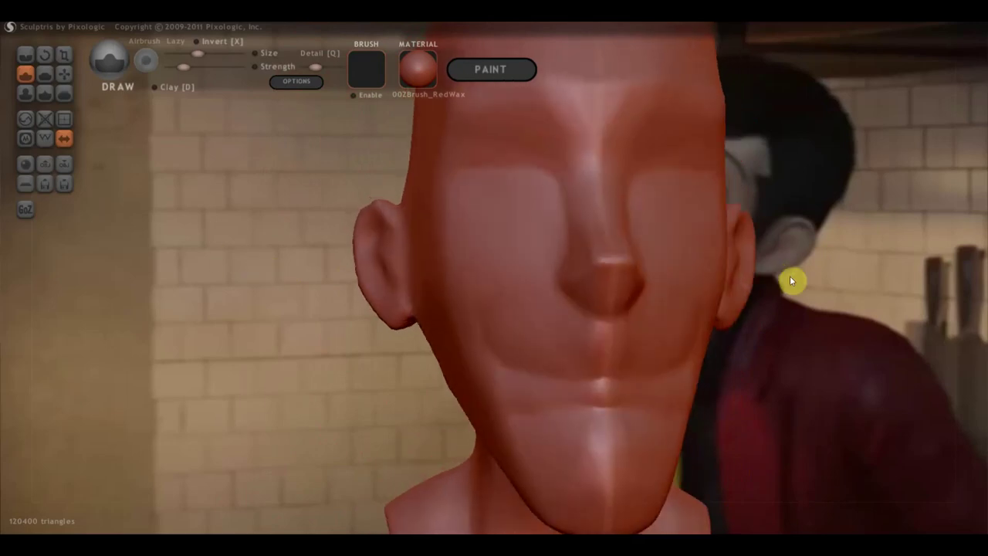
pyautogui.press('shift')
# Step: Turn the head back to face front and switch the Draw brush to Soft
pyautogui.scroll(-5, 853, 284)
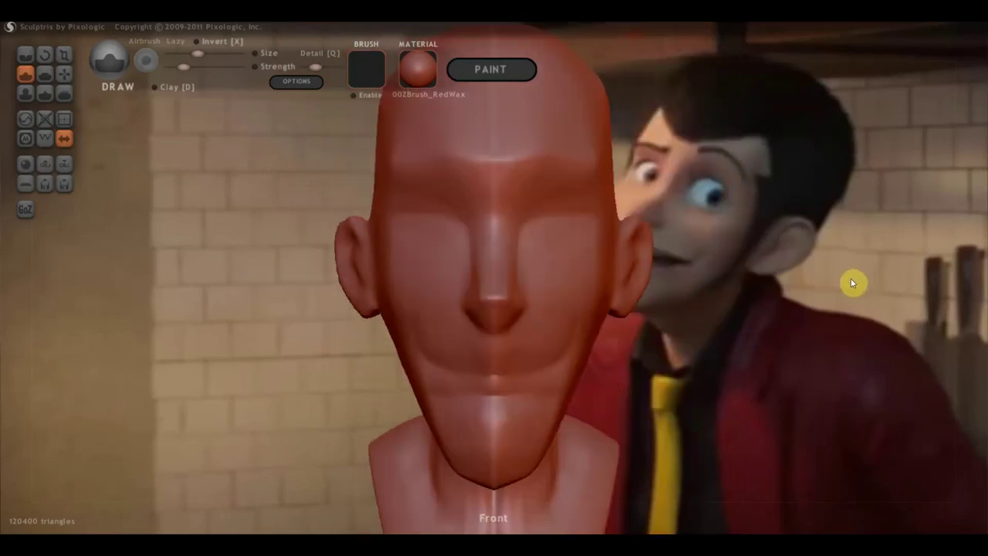
pyautogui.scroll(-3, 818, 281)
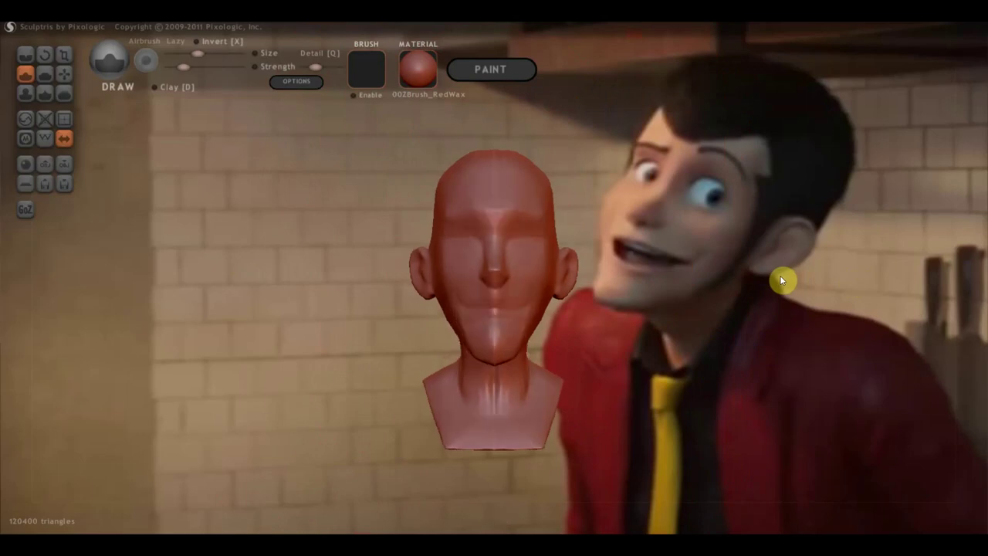
pyautogui.scroll(3, 477, 312)
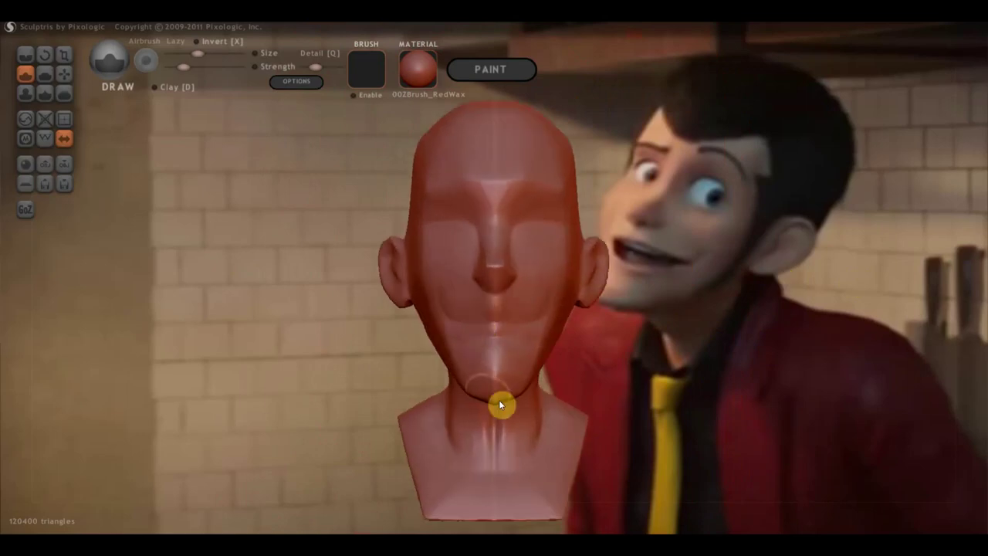
pyautogui.moveTo(471, 391); pyautogui.dragTo(552, 405, button='right')
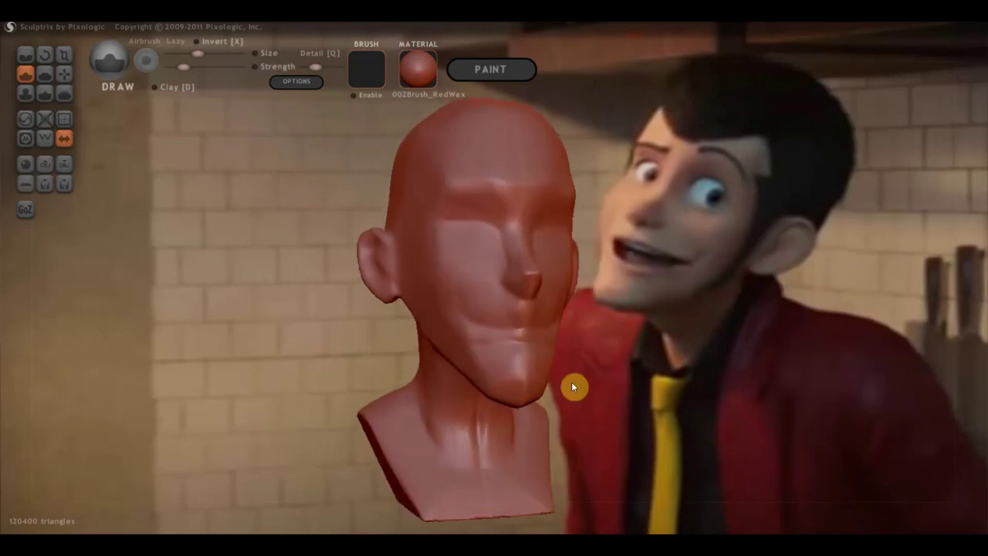
pyautogui.moveTo(580, 321)
pyautogui.mouseDown(button='right')
pyautogui.moveTo(617, 357)
pyautogui.moveTo(628, 319)
pyautogui.mouseUp(button='right')
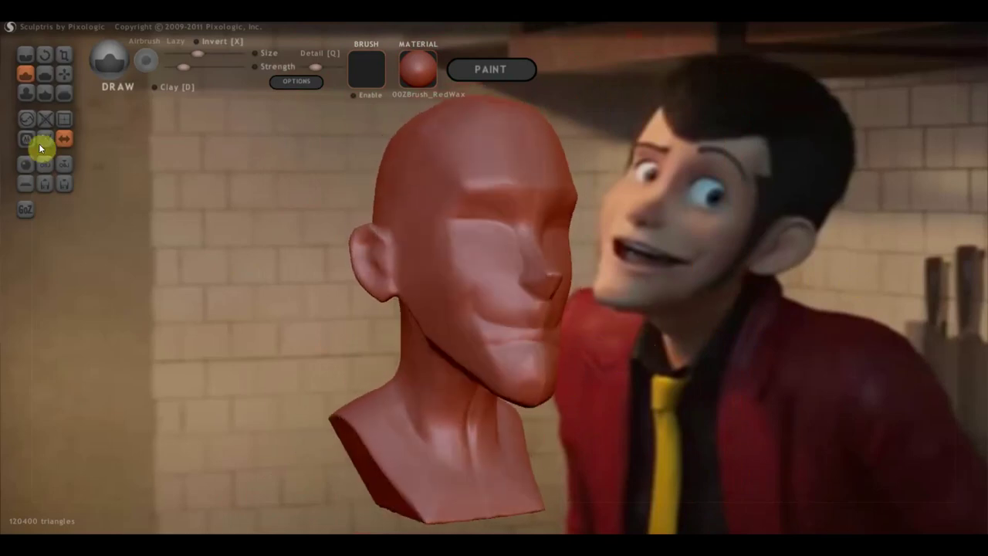
pyautogui.click(153, 86)
# Step: Build up and shape the lower lip with a soft Draw stroke
pyautogui.scroll(3, 347, 283)
pyautogui.scroll(3, 347, 283)
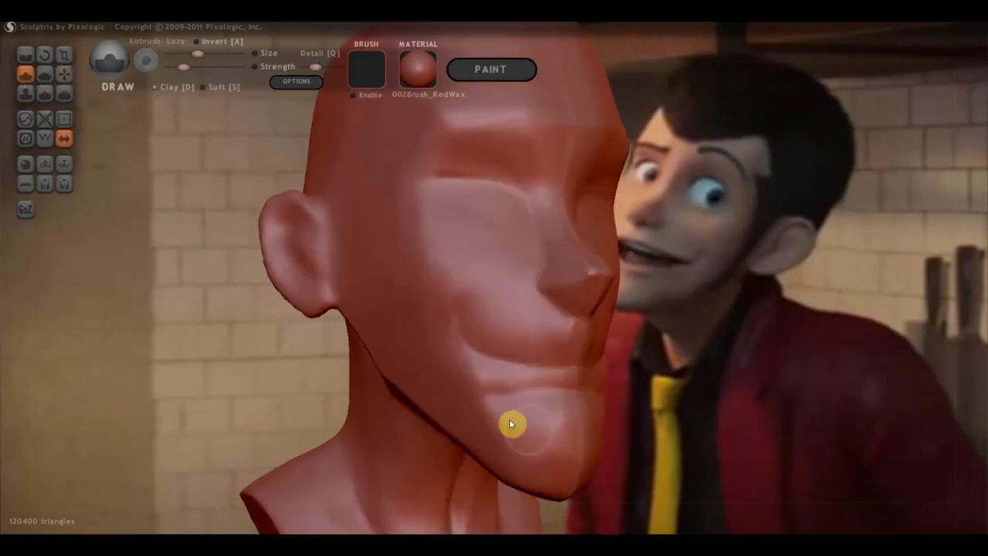
pyautogui.moveTo(513, 410)
pyautogui.mouseDown(button='right')
pyautogui.moveTo(542, 419)
pyautogui.moveTo(480, 417)
pyautogui.mouseUp(button='right')
pyautogui.moveTo(567, 425); pyautogui.dragTo(489, 430)
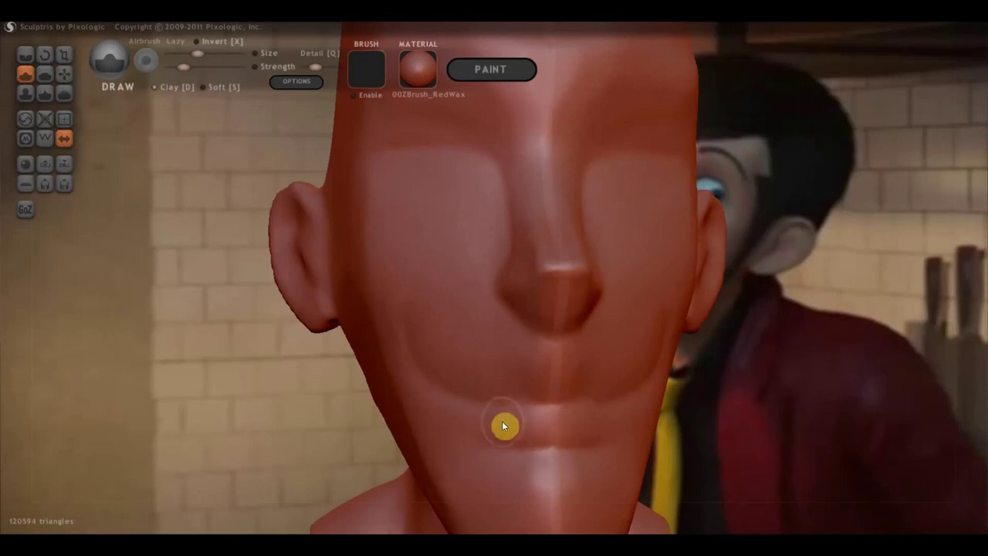
# Step: Refine the upper lip and build up the mouth corner, checking from both sides
pyautogui.scroll(-3, 523, 397)
pyautogui.moveTo(523, 397); pyautogui.dragTo(580, 410, button='right')
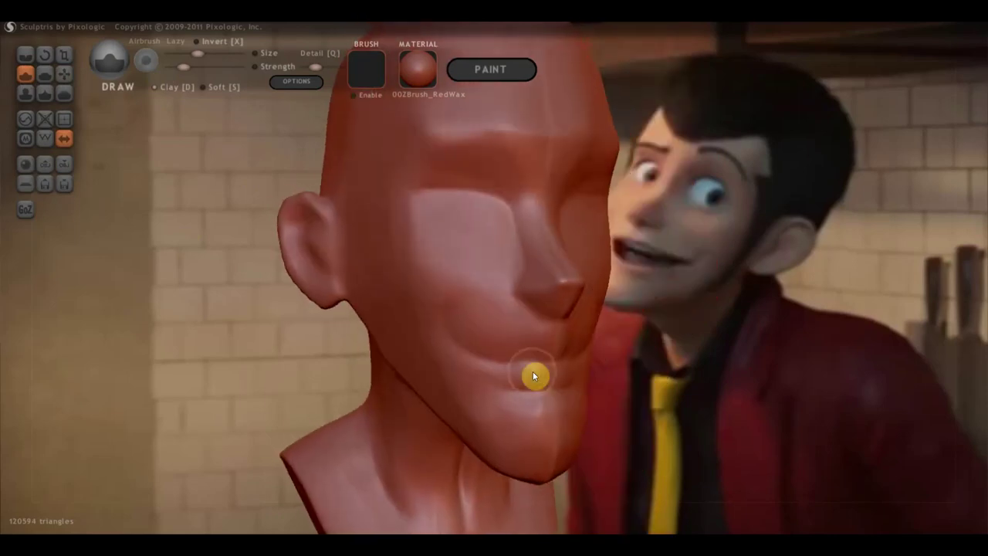
pyautogui.moveTo(538, 386)
pyautogui.mouseDown(button='right')
pyautogui.moveTo(481, 377)
pyautogui.moveTo(486, 429)
pyautogui.mouseUp(button='right')
pyautogui.scroll(2, 498, 375)
pyautogui.moveTo(528, 435)
pyautogui.mouseDown()
pyautogui.moveTo(514, 430)
pyautogui.moveTo(561, 443)
pyautogui.moveTo(615, 439)
pyautogui.moveTo(618, 419)
pyautogui.moveTo(643, 395)
pyautogui.moveTo(522, 388)
pyautogui.moveTo(588, 385)
pyautogui.mouseUp()
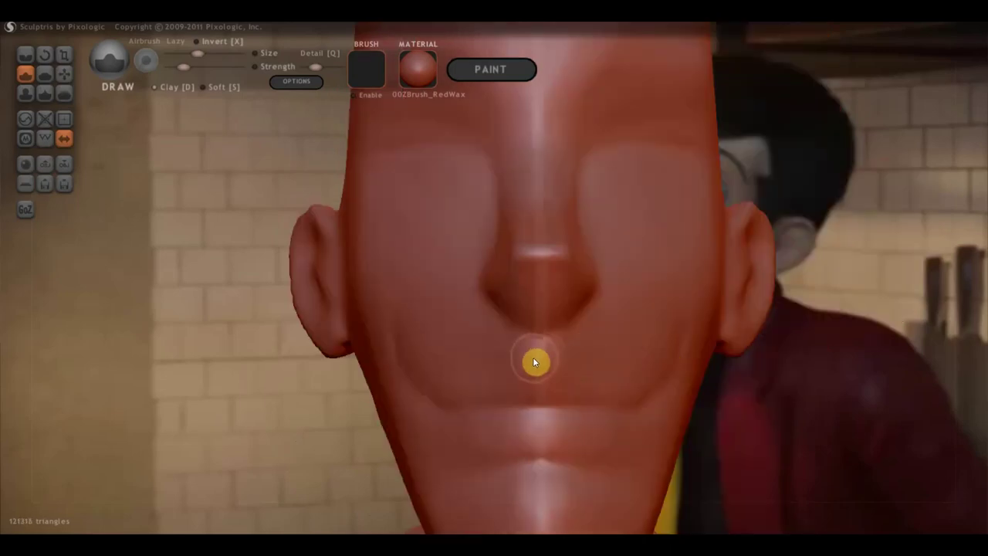
pyautogui.click(540, 352)
pyautogui.scroll(-5, 564, 348)
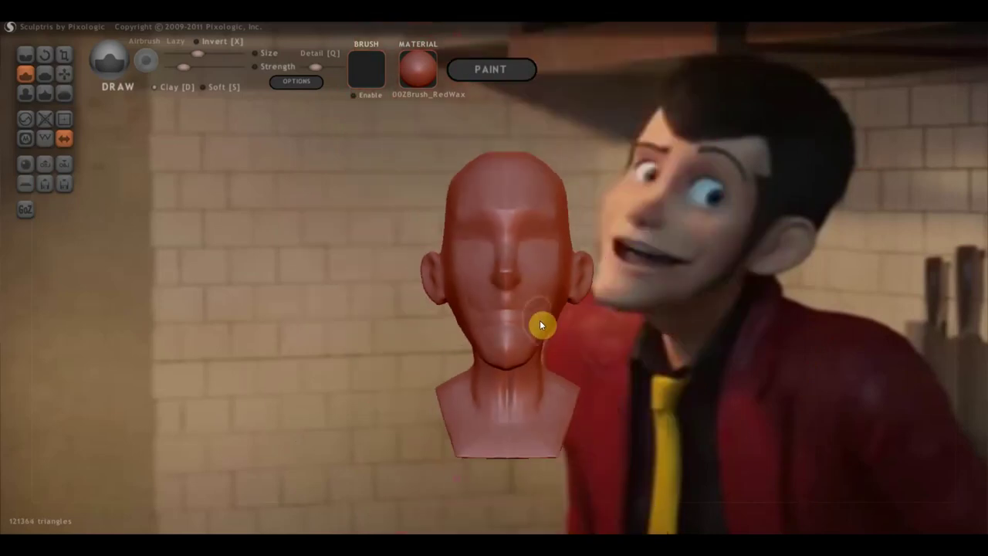
pyautogui.scroll(3, 540, 324)
pyautogui.scroll(2, 539, 357)
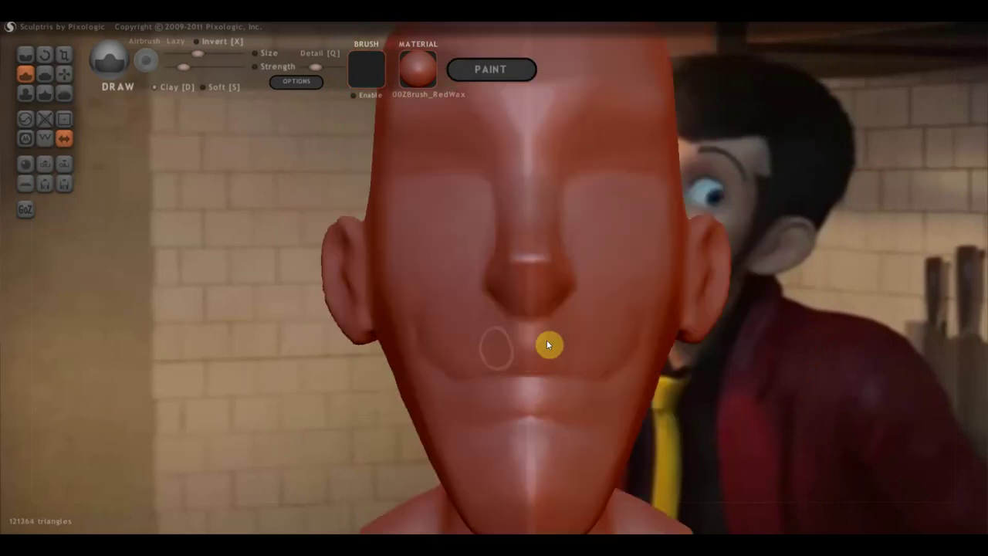
pyautogui.moveTo(534, 353); pyautogui.dragTo(468, 346, button='right')
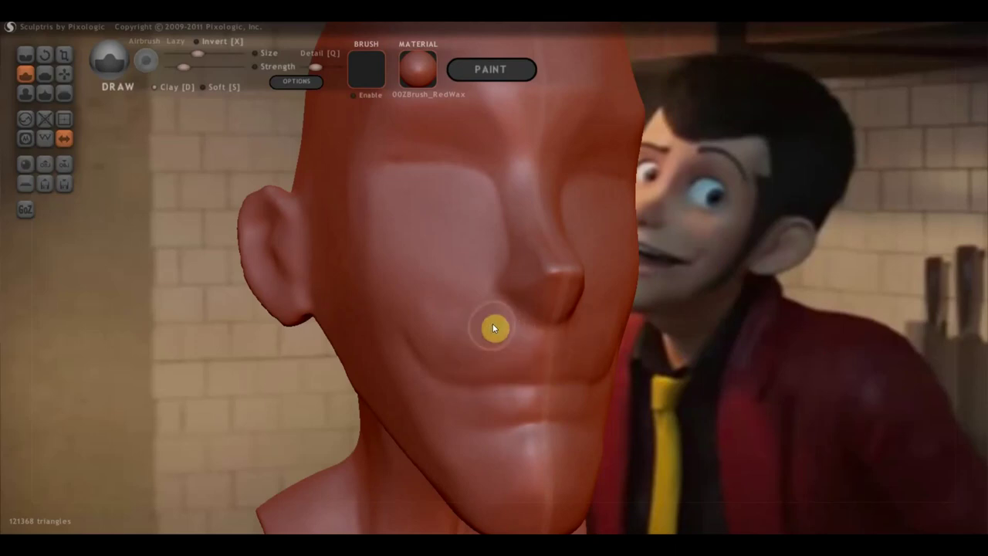
# Step: Deepen the fold running from nose to cheek with the Crease brush
pyautogui.click(23, 58)
pyautogui.moveTo(315, 212); pyautogui.dragTo(467, 293, button='right')
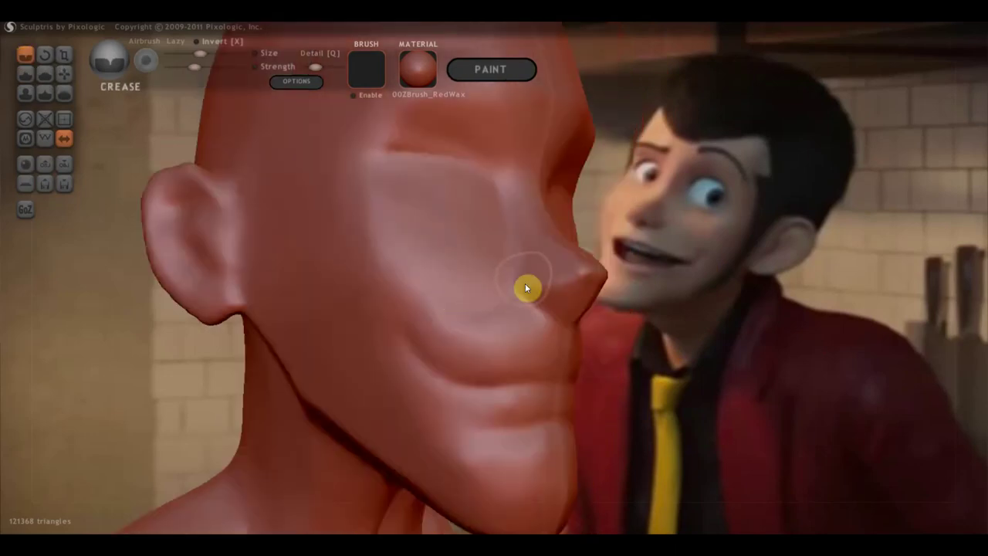
pyautogui.moveTo(515, 278); pyautogui.dragTo(435, 327)
pyautogui.moveTo(477, 306)
pyautogui.mouseDown()
pyautogui.moveTo(435, 326)
pyautogui.moveTo(507, 291)
pyautogui.moveTo(429, 324)
pyautogui.moveTo(423, 343)
pyautogui.moveTo(469, 291)
pyautogui.moveTo(404, 342)
pyautogui.mouseUp()
pyautogui.moveTo(404, 342); pyautogui.dragTo(432, 359, button='right')
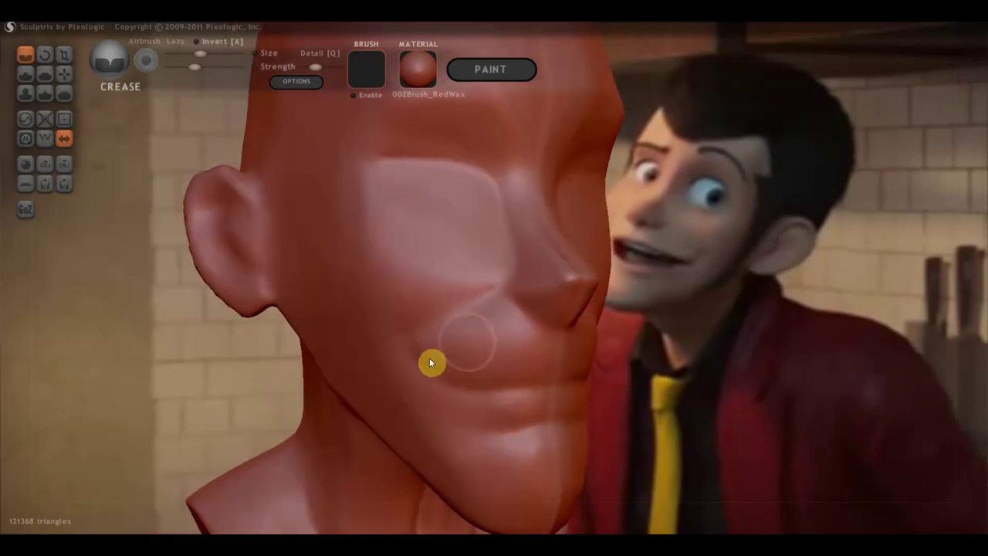
# Step: Flatten the cheek near the mouth corner and below the eye
pyautogui.click(45, 73)
pyautogui.moveTo(193, 200); pyautogui.dragTo(269, 270, button='right')
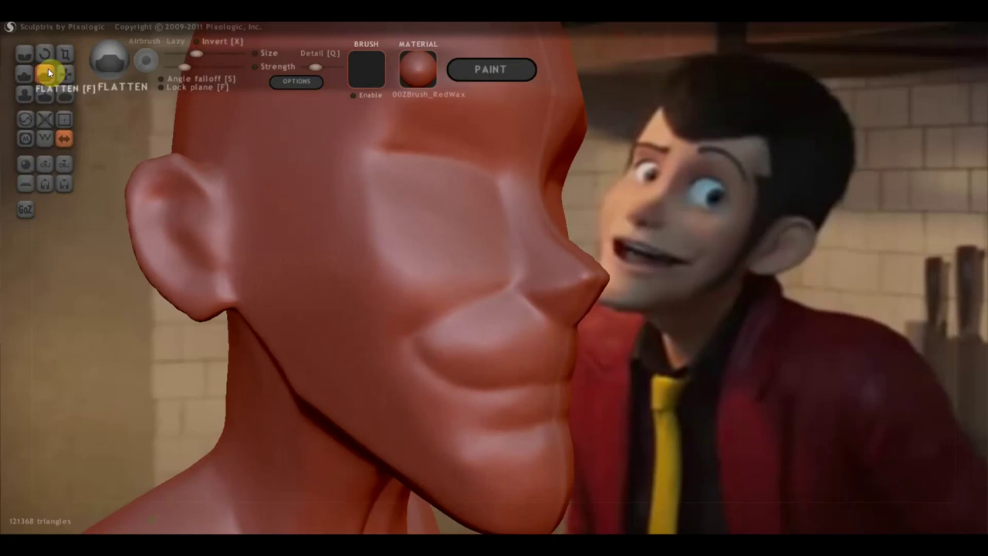
pyautogui.moveTo(473, 339); pyautogui.dragTo(523, 363, button='right')
pyautogui.moveTo(518, 327); pyautogui.dragTo(454, 343)
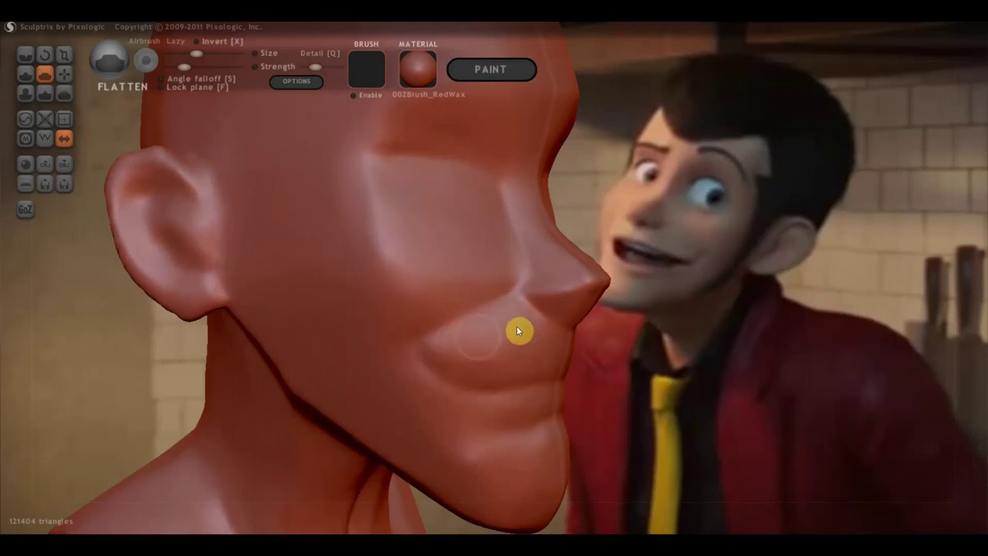
pyautogui.moveTo(477, 337); pyautogui.dragTo(382, 196, button='right')
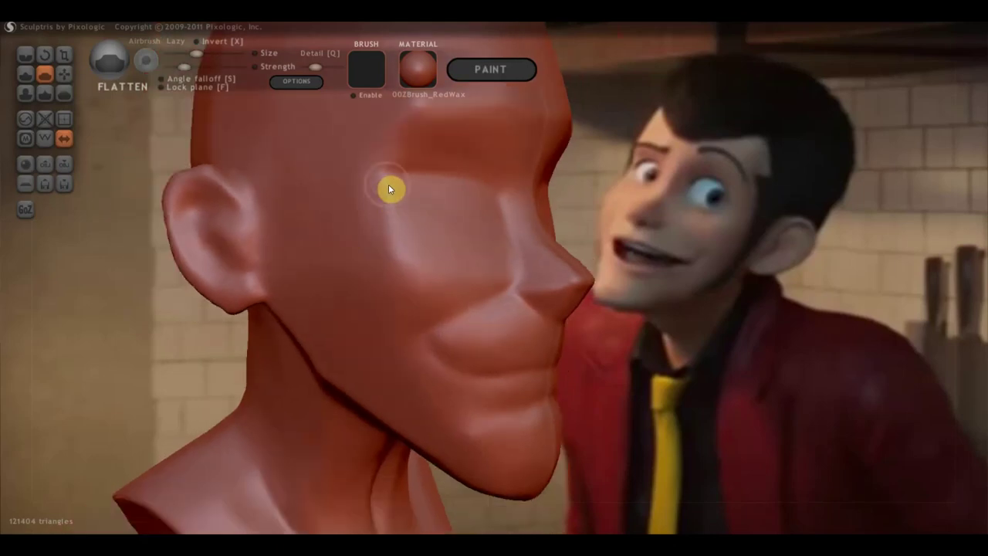
pyautogui.moveTo(400, 204)
pyautogui.mouseDown()
pyautogui.moveTo(375, 208)
pyautogui.moveTo(389, 260)
pyautogui.mouseUp()
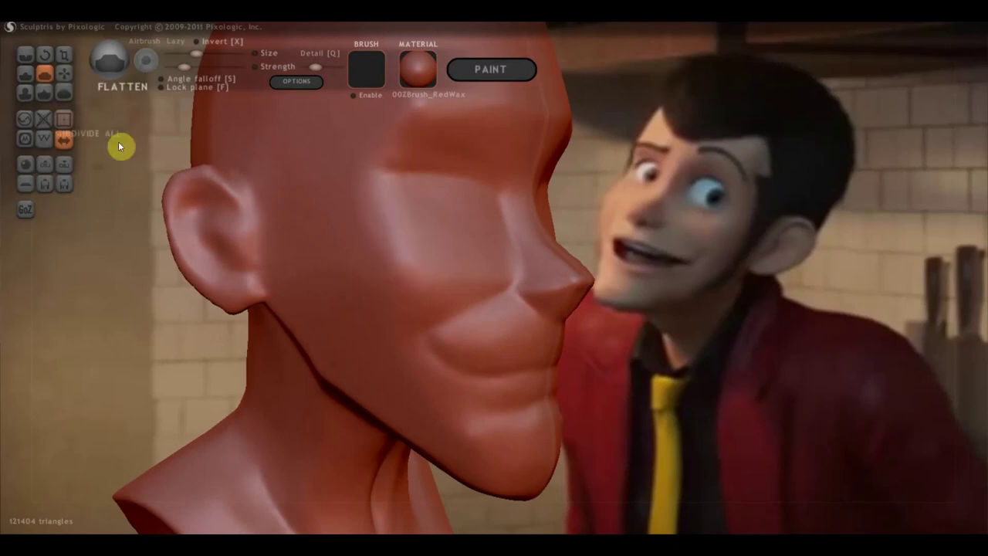
pyautogui.click(29, 78)
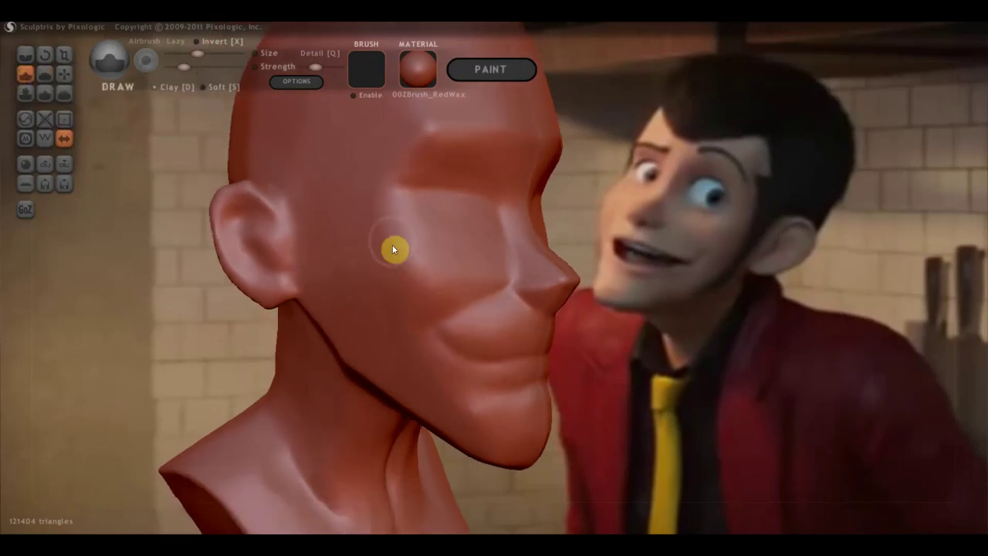
# Step: Orbit the head from profile to a straight front view with both ears showing
pyautogui.moveTo(392, 245); pyautogui.dragTo(437, 219, button='right')
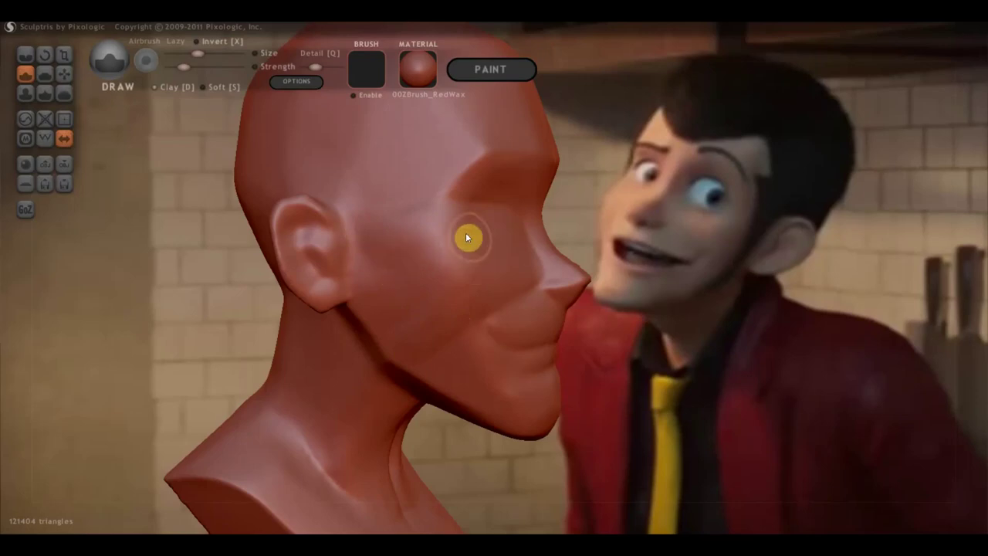
pyautogui.moveTo(463, 265)
pyautogui.mouseDown(button='right')
pyautogui.moveTo(283, 244)
pyautogui.moveTo(422, 269)
pyautogui.mouseUp(button='right')
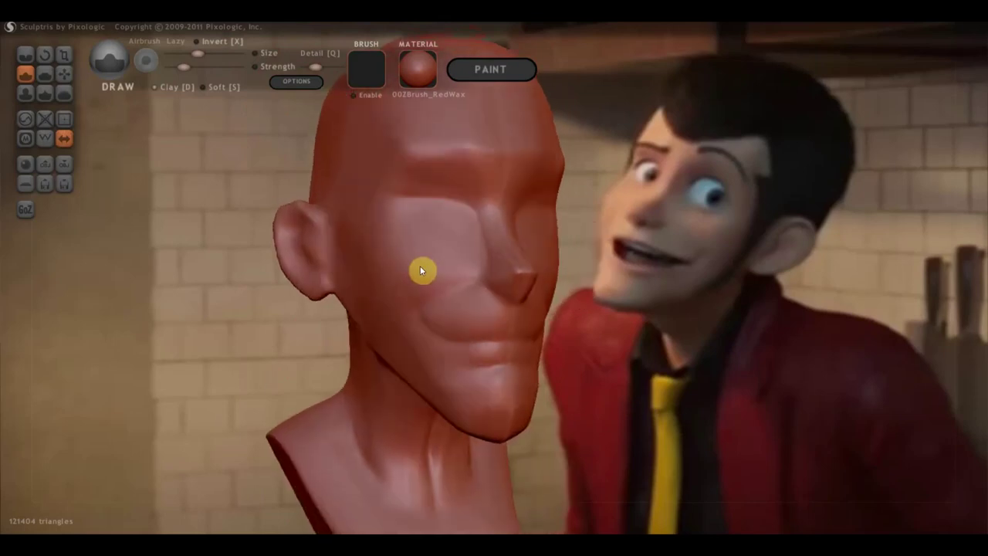
pyautogui.moveTo(453, 208)
pyautogui.mouseDown(button='right')
pyautogui.moveTo(434, 278)
pyautogui.moveTo(430, 256)
pyautogui.mouseUp(button='right')
pyautogui.scroll(2, 435, 278)
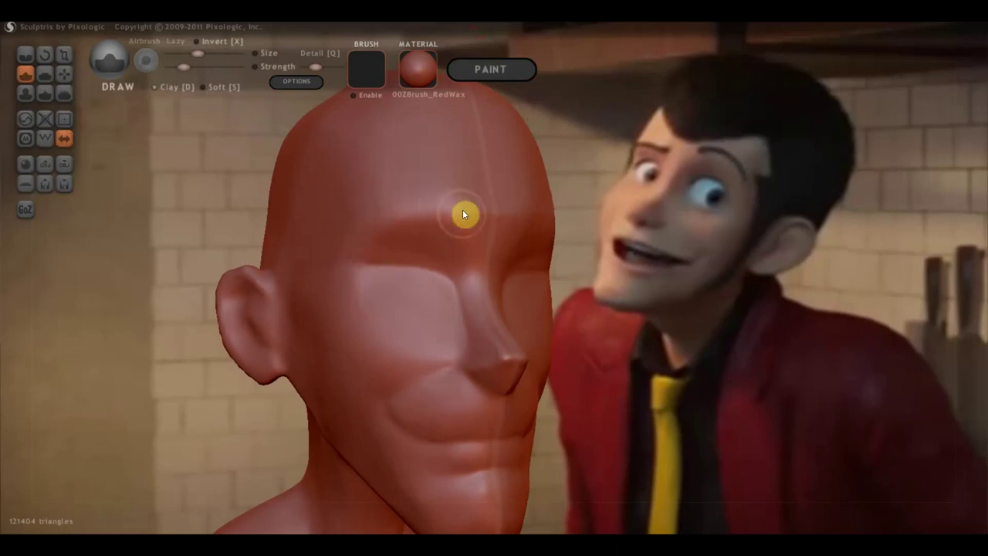
pyautogui.moveTo(461, 214); pyautogui.dragTo(494, 201, button='right')
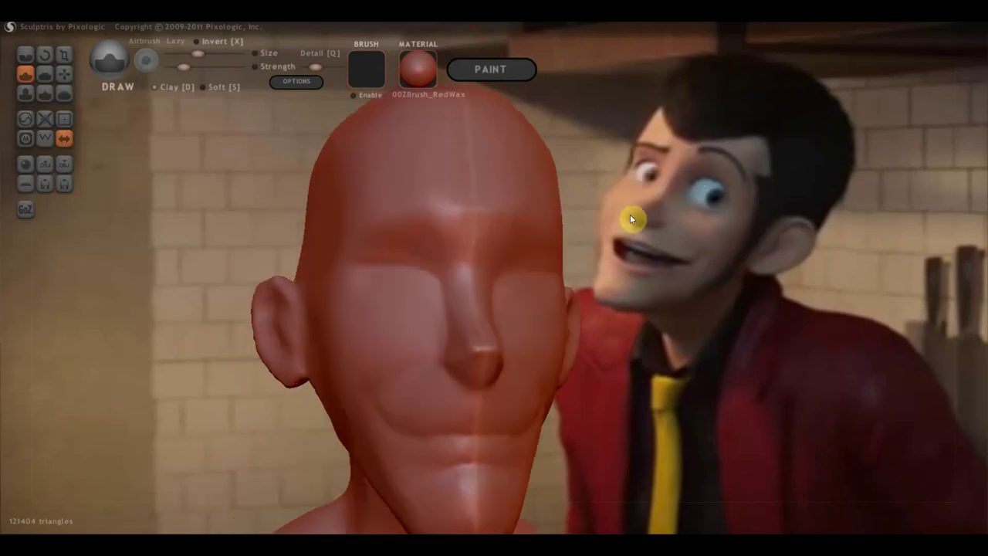
pyautogui.moveTo(632, 216)
pyautogui.mouseDown(button='right')
pyautogui.moveTo(594, 267)
pyautogui.moveTo(639, 254)
pyautogui.moveTo(665, 219)
pyautogui.moveTo(634, 219)
pyautogui.mouseUp(button='right')
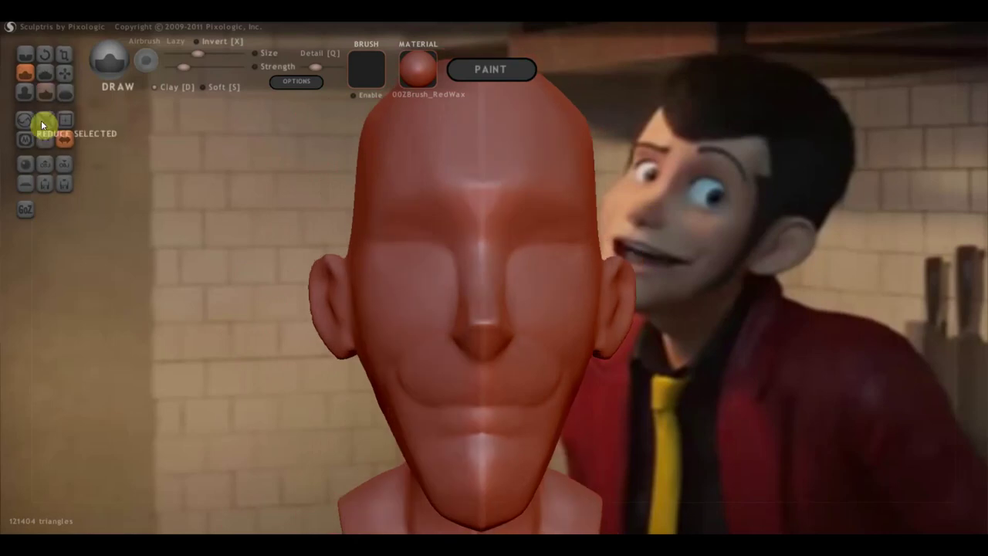
pyautogui.scroll(-2, 416, 244)
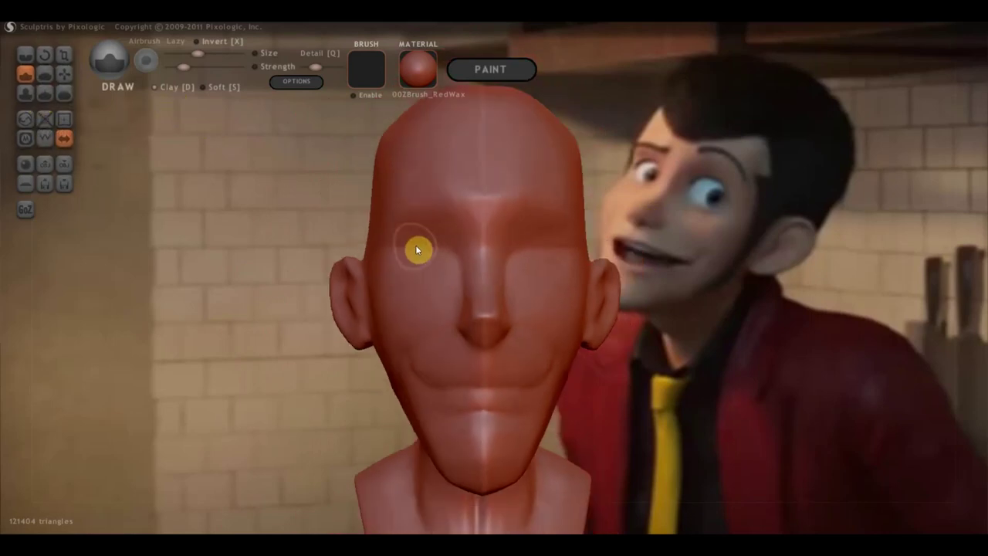
pyautogui.scroll(-2, 440, 263)
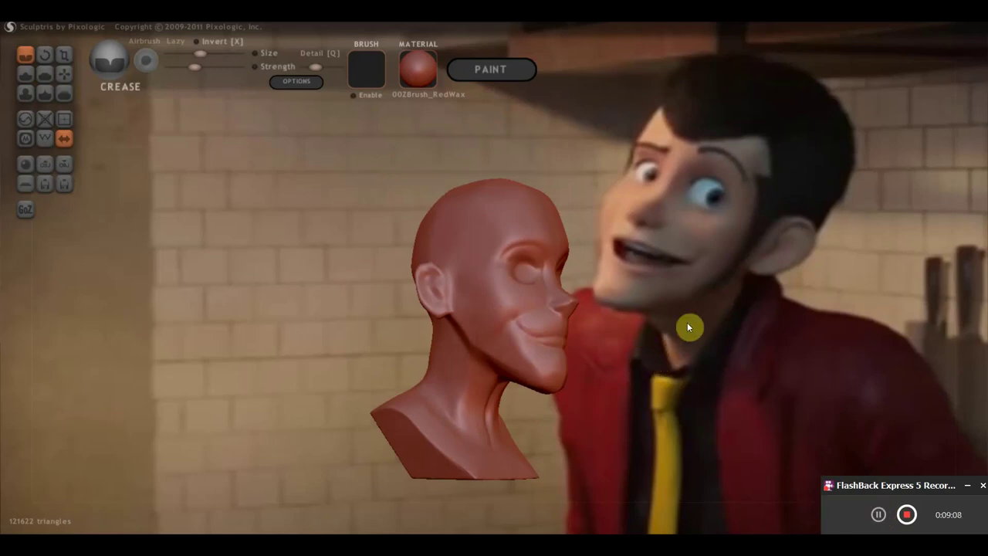
# Step: View the chin and jawline in profile and three-quarter, then return to the Draw brush
pyautogui.moveTo(671, 170)
pyautogui.mouseDown()
pyautogui.moveTo(651, 236)
pyautogui.moveTo(615, 193)
pyautogui.mouseUp()
pyautogui.scroll(3, 609, 239)
pyautogui.scroll(2, 564, 247)
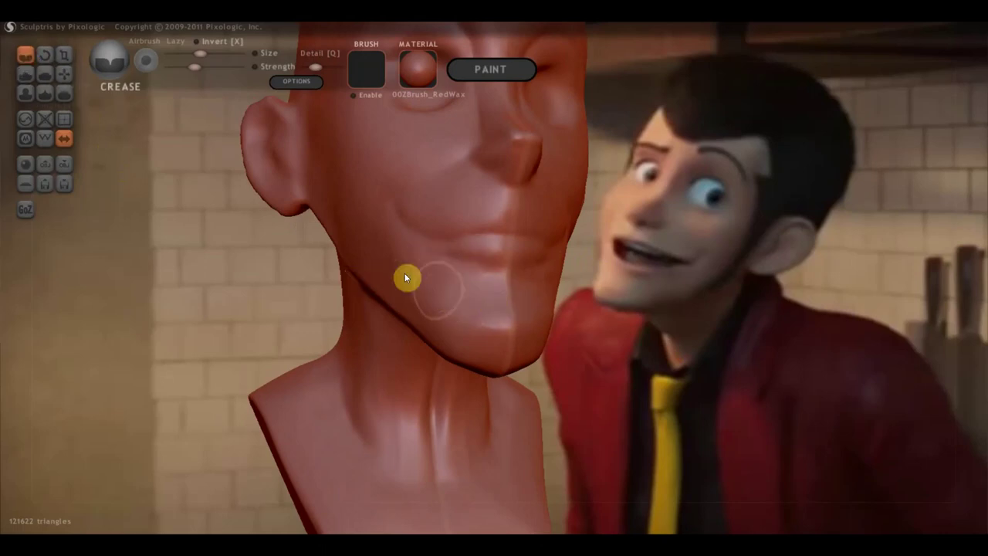
pyautogui.moveTo(404, 275); pyautogui.dragTo(596, 320, button='right')
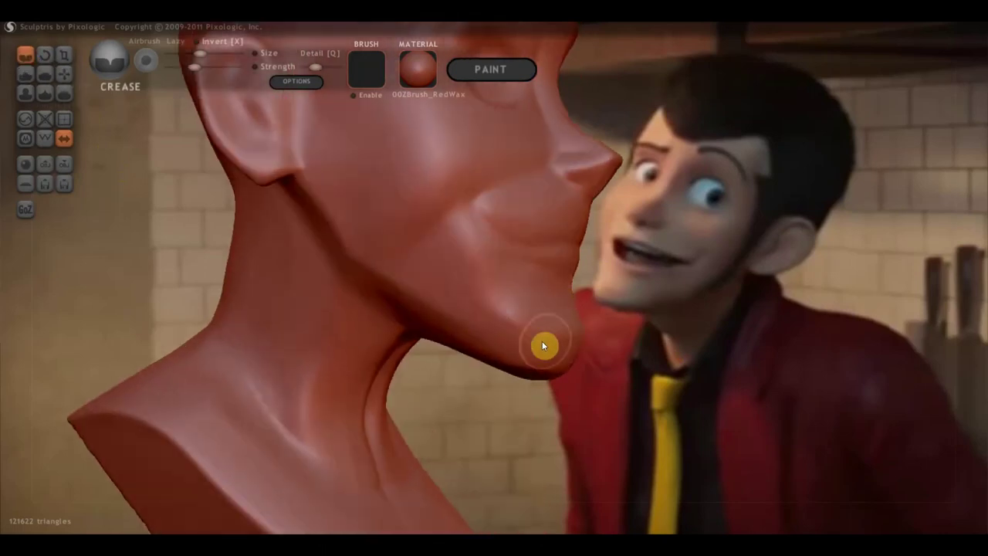
pyautogui.moveTo(541, 340); pyautogui.dragTo(480, 334, button='right')
pyautogui.moveTo(545, 349)
pyautogui.mouseDown(button='right')
pyautogui.moveTo(386, 349)
pyautogui.moveTo(434, 307)
pyautogui.moveTo(425, 301)
pyautogui.moveTo(515, 310)
pyautogui.mouseUp(button='right')
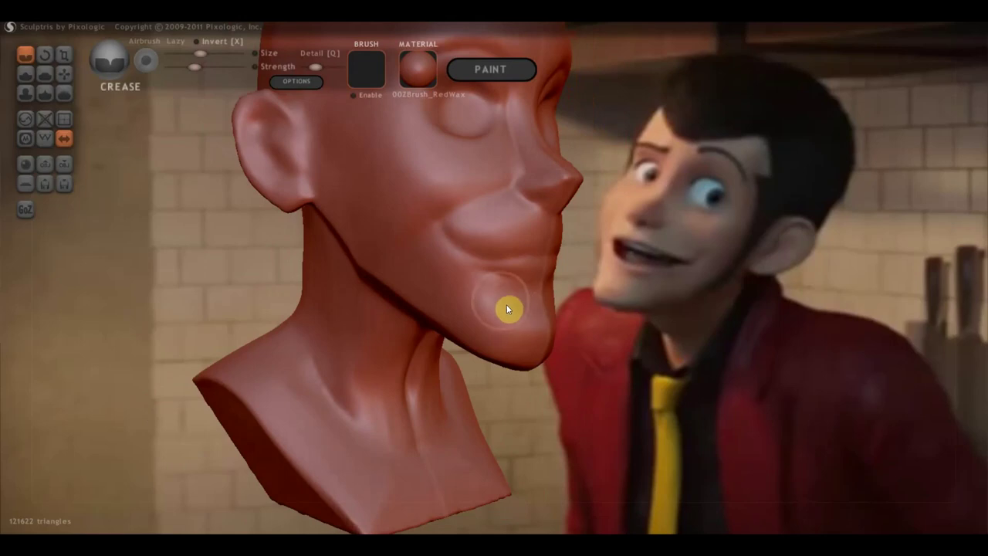
pyautogui.click(26, 73)
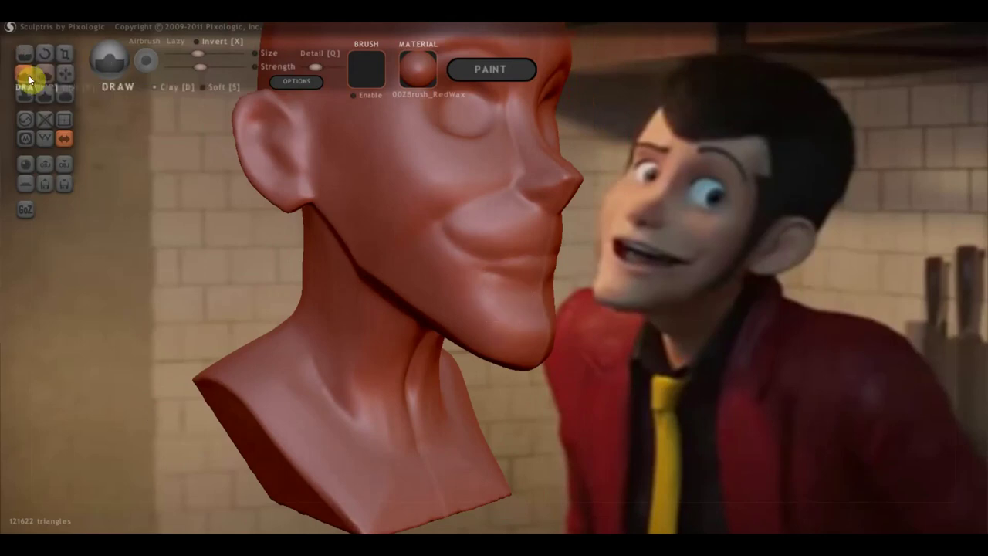
# Step: Turn on Clay and sculpt a cheek-to-jaw fold, then reshape the lip line
pyautogui.click(156, 88)
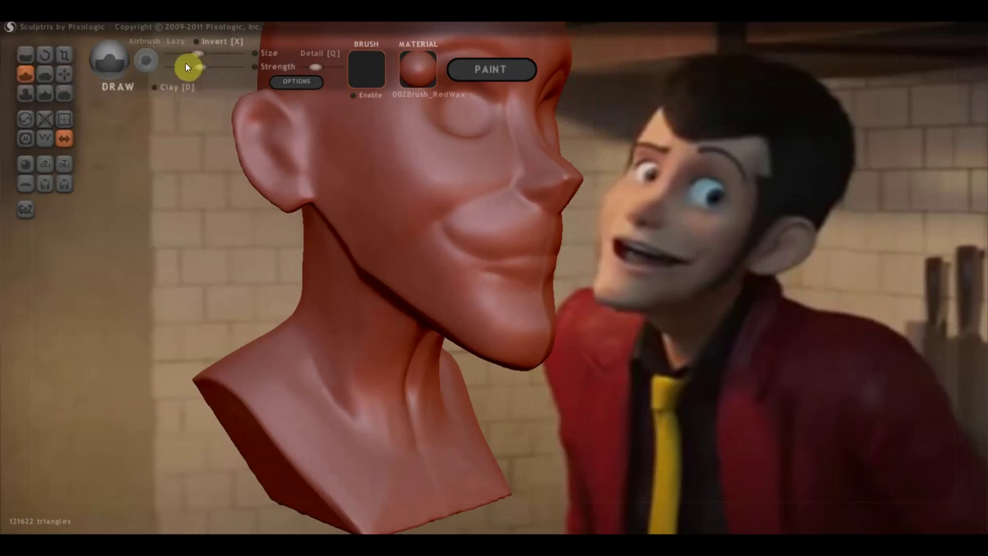
pyautogui.scroll(2, 390, 228)
pyautogui.scroll(2, 402, 228)
pyautogui.moveTo(357, 172)
pyautogui.mouseDown()
pyautogui.moveTo(414, 232)
pyautogui.moveTo(468, 249)
pyautogui.moveTo(598, 253)
pyautogui.mouseUp()
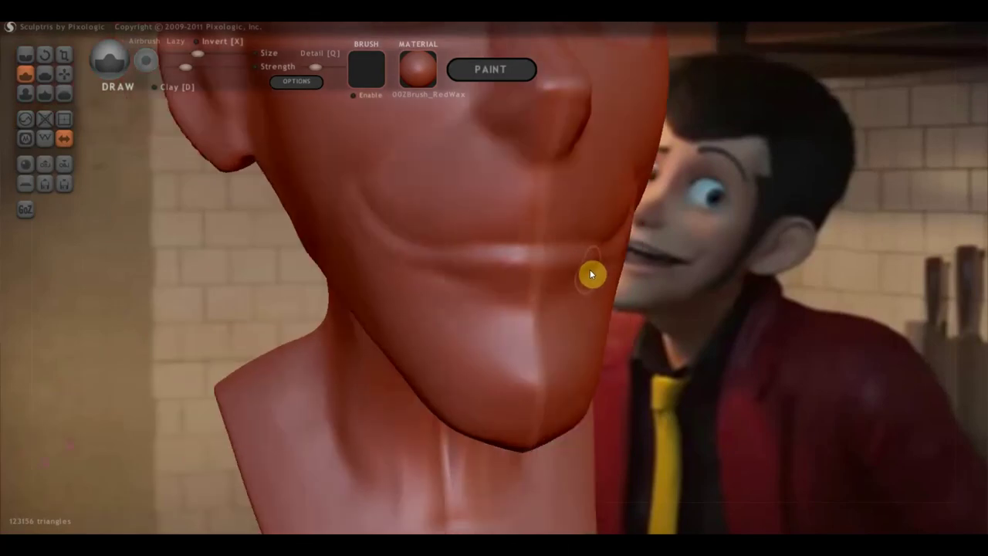
pyautogui.moveTo(591, 273); pyautogui.dragTo(430, 274)
# Step: Zoom in on a three-quarter side view and switch to the Crease brush
pyautogui.moveTo(462, 250)
pyautogui.mouseDown(button='right')
pyautogui.moveTo(497, 254)
pyautogui.moveTo(437, 285)
pyautogui.moveTo(381, 271)
pyautogui.mouseUp(button='right')
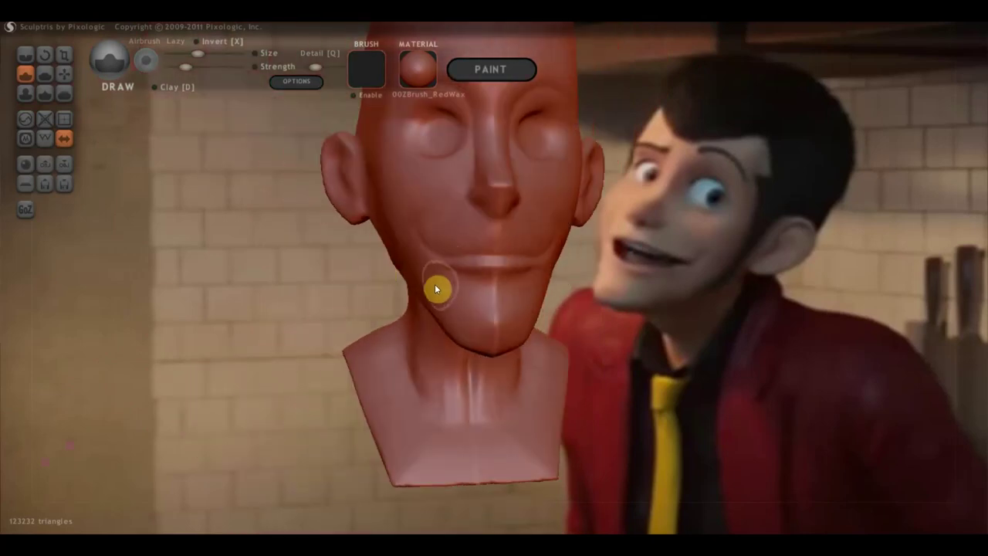
pyautogui.scroll(2, 428, 309)
pyautogui.scroll(2, 421, 264)
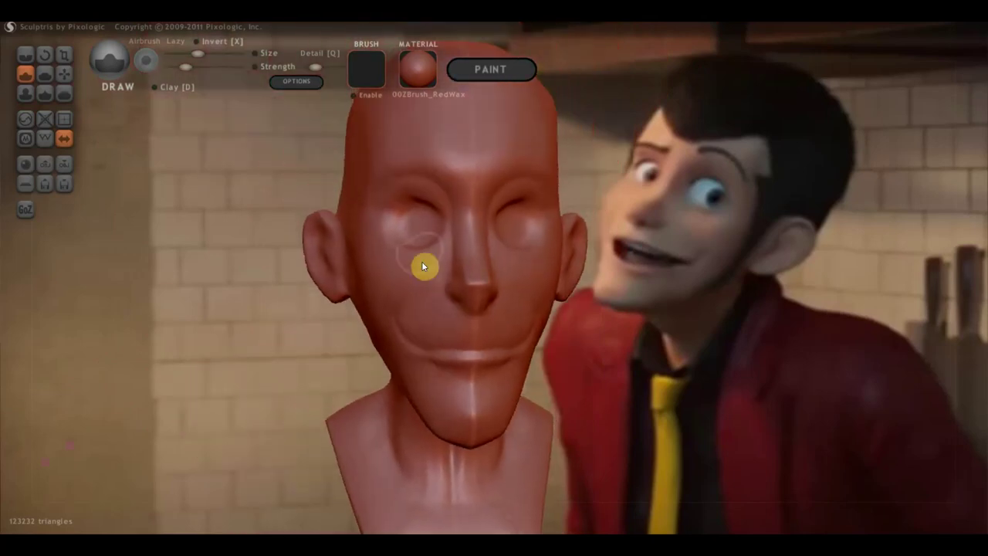
pyautogui.scroll(2, 443, 280)
pyautogui.scroll(2, 492, 273)
pyautogui.moveTo(465, 229); pyautogui.dragTo(527, 245, button='right')
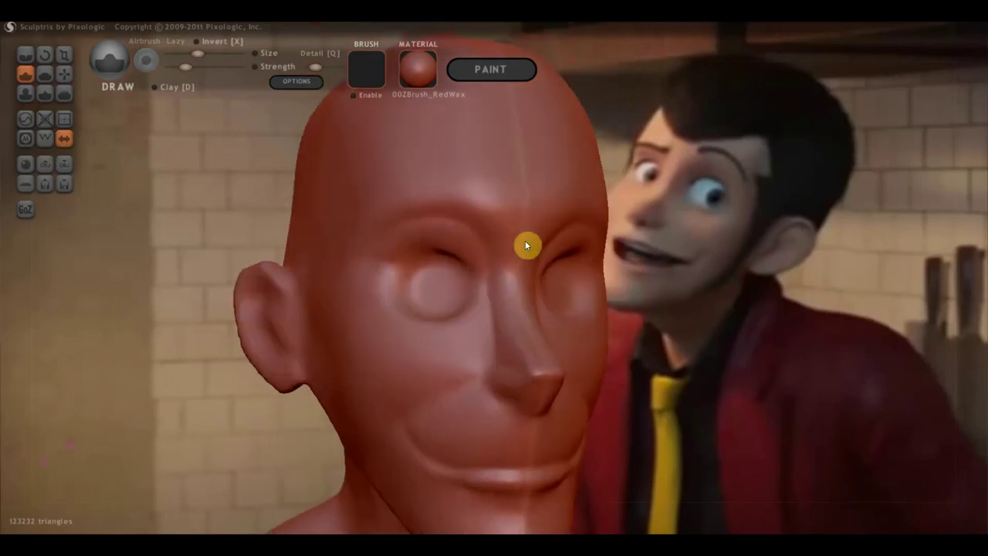
pyautogui.click(67, 66)
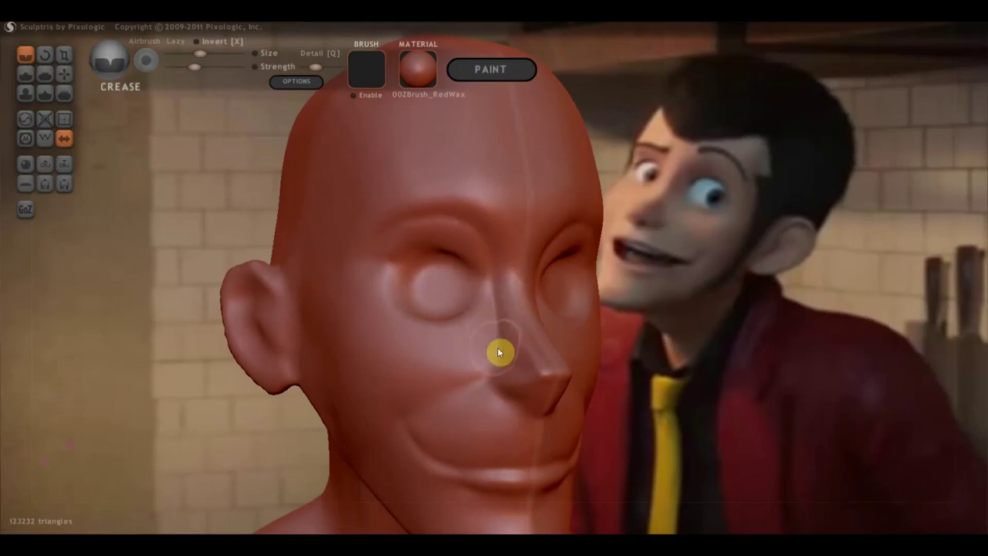
pyautogui.moveTo(497, 347)
pyautogui.mouseDown(button='right')
pyautogui.moveTo(541, 380)
pyautogui.moveTo(441, 346)
pyautogui.mouseUp(button='right')
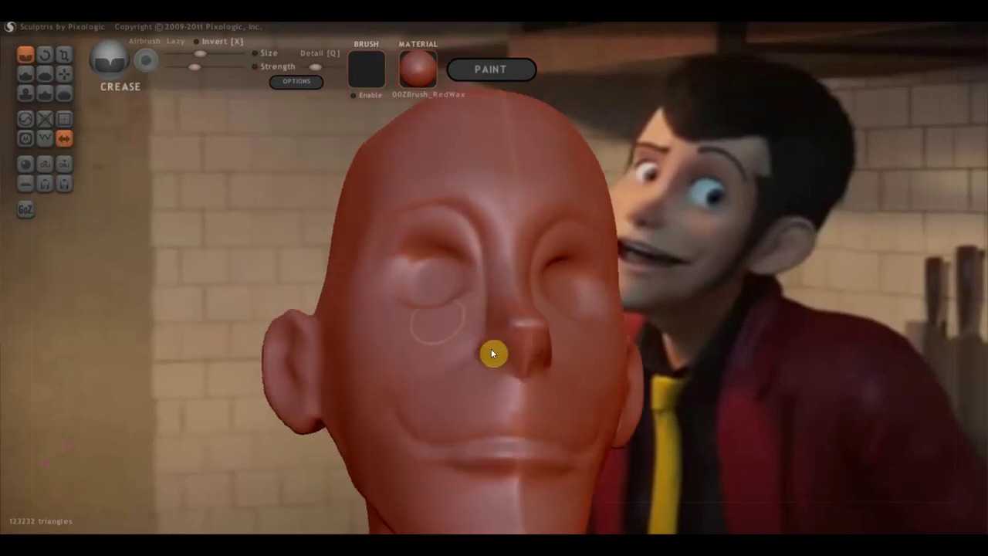
# Step: Raise the nostril flare and the form beside the nose with small Draw strokes
pyautogui.press('d')
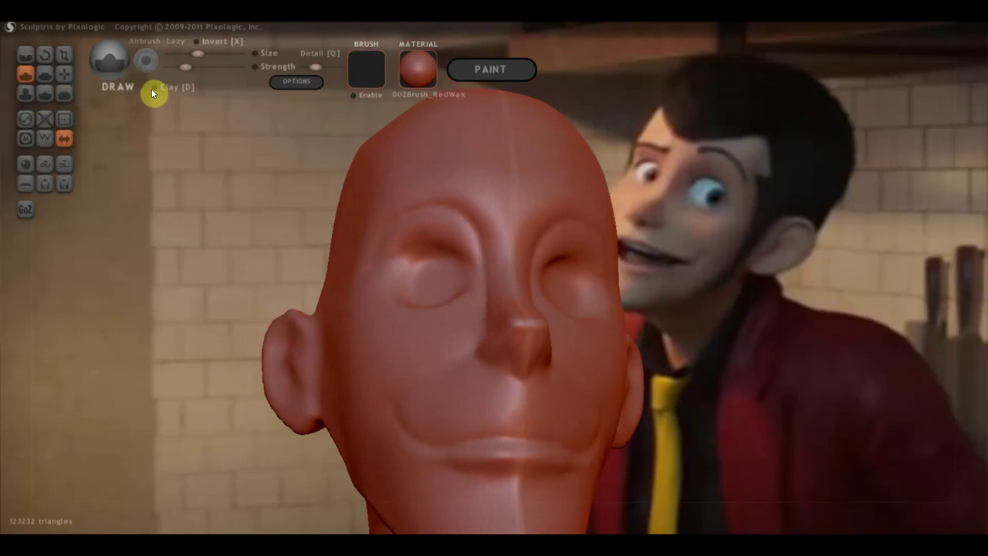
pyautogui.scroll(2, 333, 258)
pyautogui.scroll(2, 347, 229)
pyautogui.scroll(3, 544, 301)
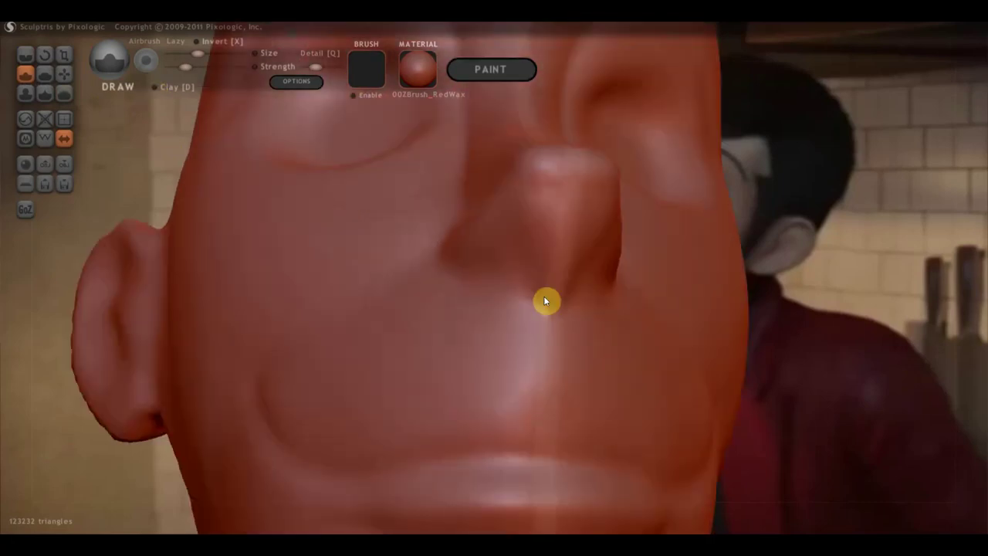
pyautogui.scroll(1, 543, 301)
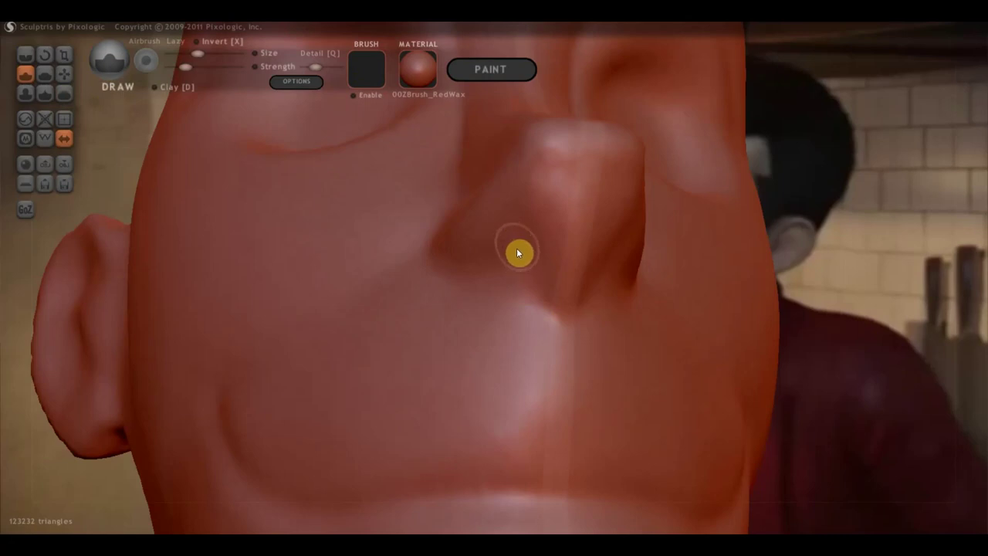
pyautogui.moveTo(188, 69); pyautogui.dragTo(194, 67)
pyautogui.moveTo(577, 294)
pyautogui.mouseDown()
pyautogui.moveTo(520, 240)
pyautogui.moveTo(495, 263)
pyautogui.moveTo(521, 231)
pyautogui.moveTo(515, 246)
pyautogui.mouseUp()
pyautogui.moveTo(488, 265); pyautogui.dragTo(516, 239)
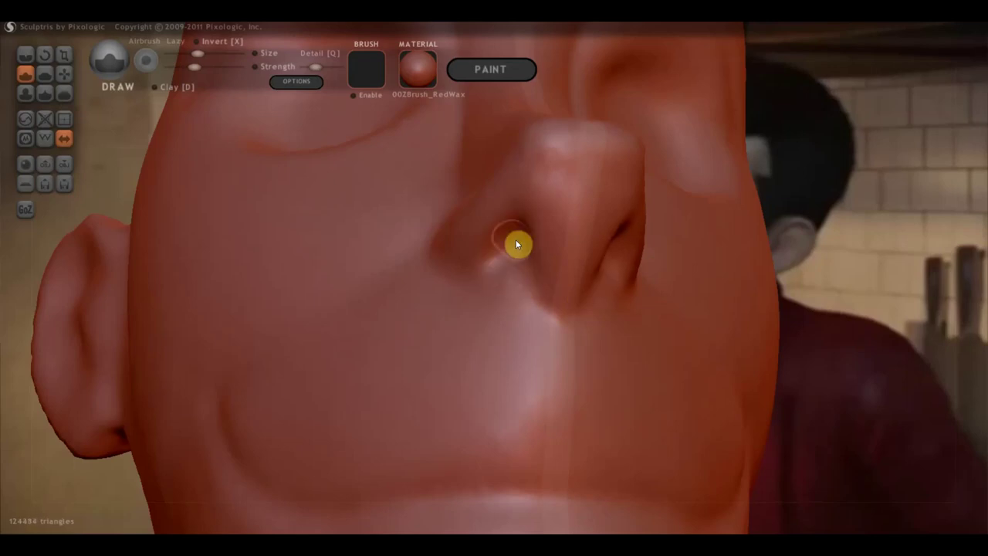
pyautogui.moveTo(516, 239)
pyautogui.mouseDown(button='right')
pyautogui.moveTo(554, 246)
pyautogui.moveTo(554, 229)
pyautogui.moveTo(529, 233)
pyautogui.mouseUp(button='right')
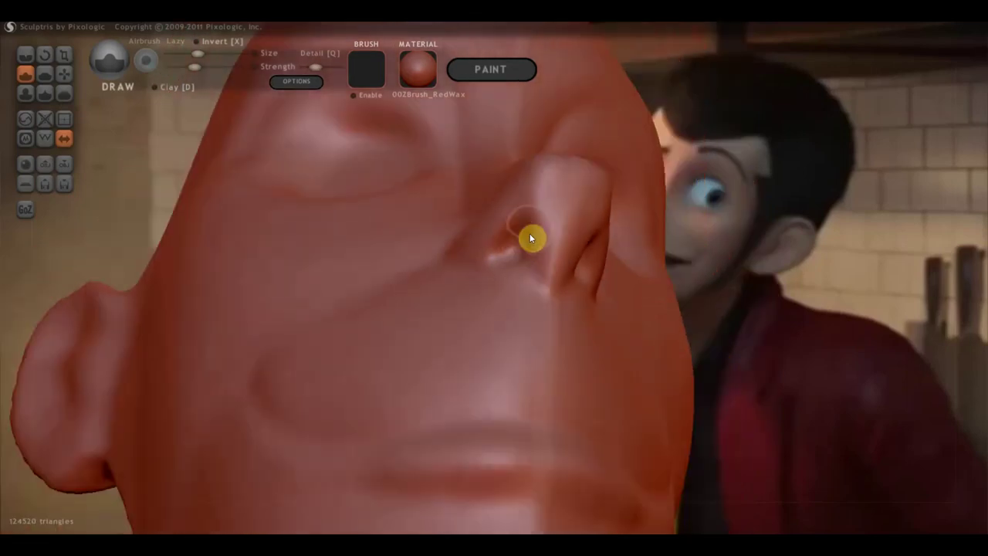
pyautogui.moveTo(513, 235)
pyautogui.mouseDown()
pyautogui.moveTo(523, 236)
pyautogui.moveTo(511, 230)
pyautogui.mouseUp()
# Step: Zoom out to check the nose from front and three-quarter views, then choose Grab
pyautogui.moveTo(511, 230)
pyautogui.mouseDown(button='right')
pyautogui.moveTo(518, 335)
pyautogui.moveTo(459, 329)
pyautogui.mouseUp(button='right')
pyautogui.scroll(-2, 461, 329)
pyautogui.scroll(-2, 516, 316)
pyautogui.scroll(-2, 523, 313)
pyautogui.scroll(-1, 531, 315)
pyautogui.scroll(2, 531, 312)
pyautogui.moveTo(531, 312); pyautogui.dragTo(638, 318, button='right')
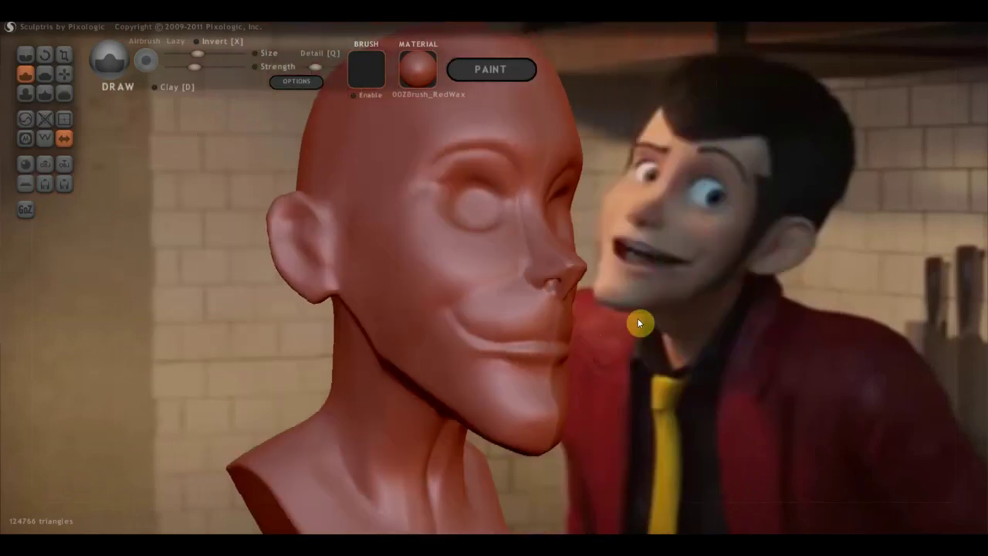
pyautogui.scroll(2, 549, 287)
pyautogui.scroll(1, 550, 287)
pyautogui.click(64, 74)
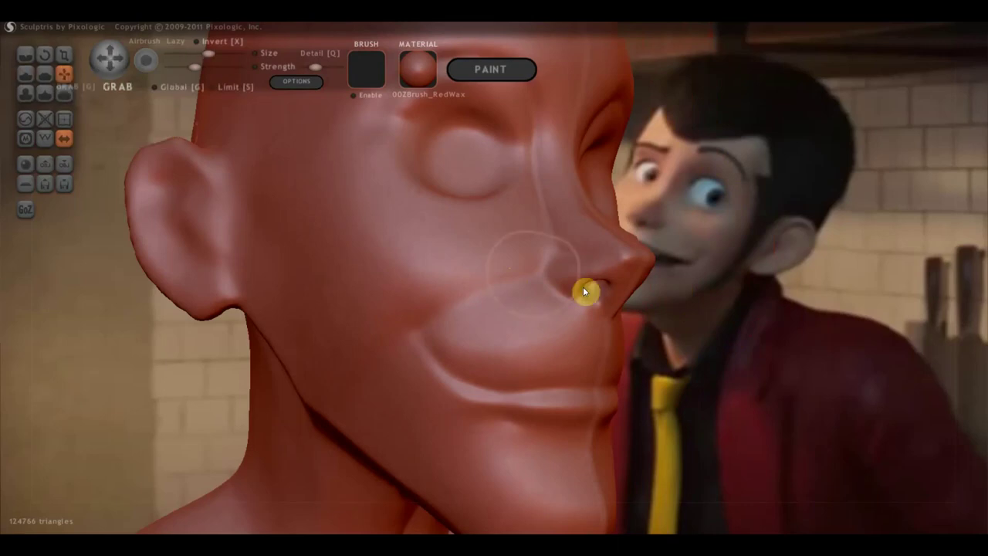
# Step: Pull the nostril into a slightly new shape with the Grab brush
pyautogui.scroll(3, 583, 286)
pyautogui.moveTo(605, 283); pyautogui.dragTo(719, 280, button='right')
pyautogui.moveTo(696, 278)
pyautogui.mouseDown()
pyautogui.moveTo(726, 312)
pyautogui.moveTo(761, 319)
pyautogui.mouseUp()
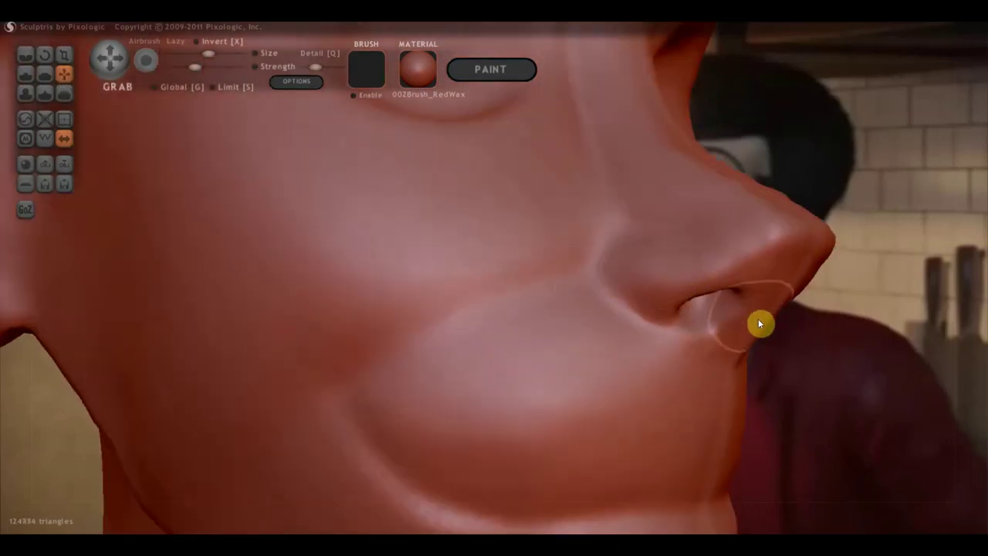
pyautogui.moveTo(787, 292); pyautogui.dragTo(780, 284, button='right')
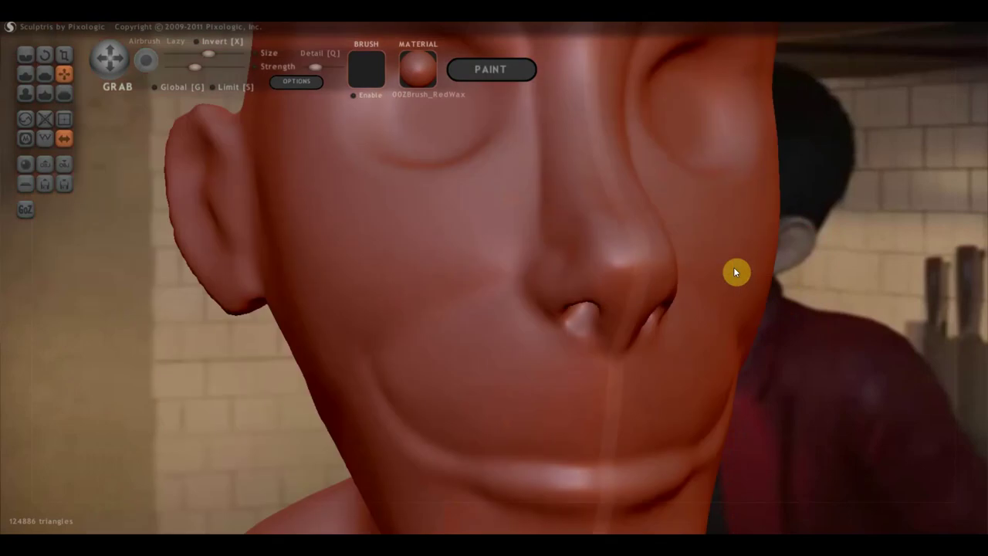
pyautogui.moveTo(724, 267)
pyautogui.mouseDown(button='right')
pyautogui.moveTo(904, 267)
pyautogui.moveTo(938, 244)
pyautogui.moveTo(740, 269)
pyautogui.mouseUp(button='right')
# Step: Reshape the nose tip, then zoom out to check it from front and profile
pyautogui.moveTo(663, 261)
pyautogui.mouseDown()
pyautogui.moveTo(675, 255)
pyautogui.moveTo(653, 243)
pyautogui.moveTo(668, 259)
pyautogui.mouseUp()
pyautogui.scroll(-2, 648, 239)
pyautogui.scroll(-2, 586, 181)
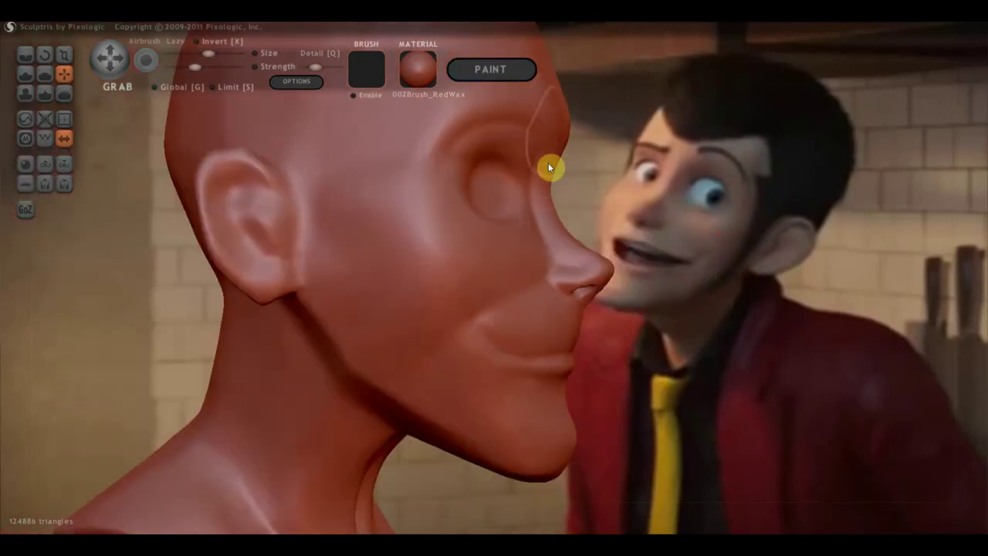
pyautogui.scroll(-1, 551, 173)
pyautogui.moveTo(588, 291)
pyautogui.mouseDown()
pyautogui.moveTo(493, 296)
pyautogui.moveTo(344, 324)
pyautogui.mouseUp()
pyautogui.moveTo(361, 323); pyautogui.dragTo(423, 337, button='right')
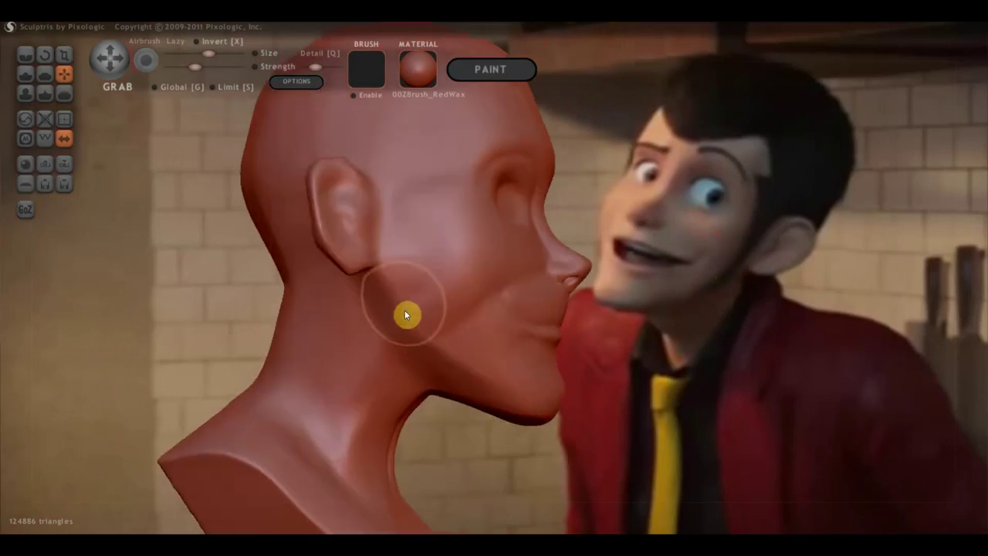
pyautogui.click(45, 73)
# Step: Flatten the neck and jaw line below the ear, then inspect under the chin
pyautogui.moveTo(354, 315); pyautogui.dragTo(320, 293, button='right')
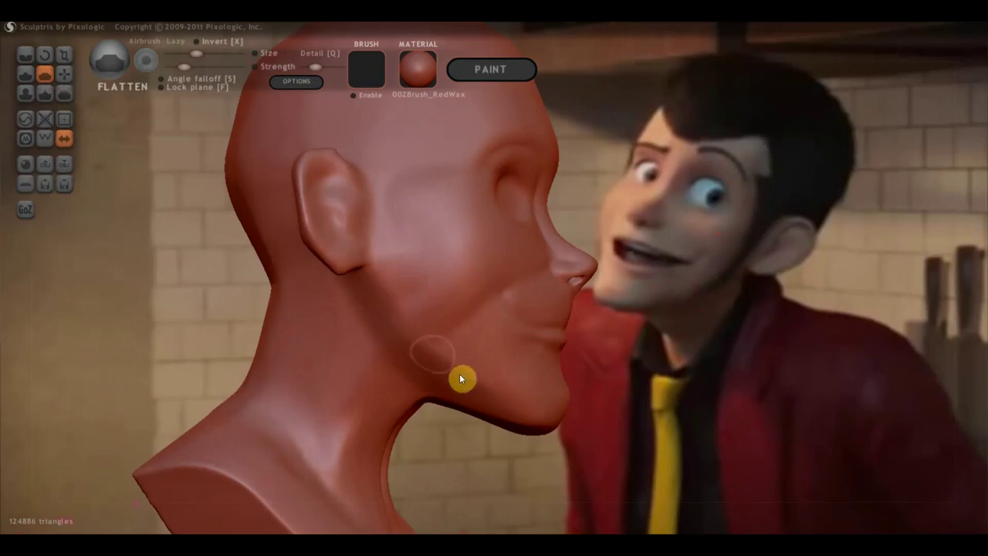
pyautogui.moveTo(425, 348); pyautogui.dragTo(452, 373)
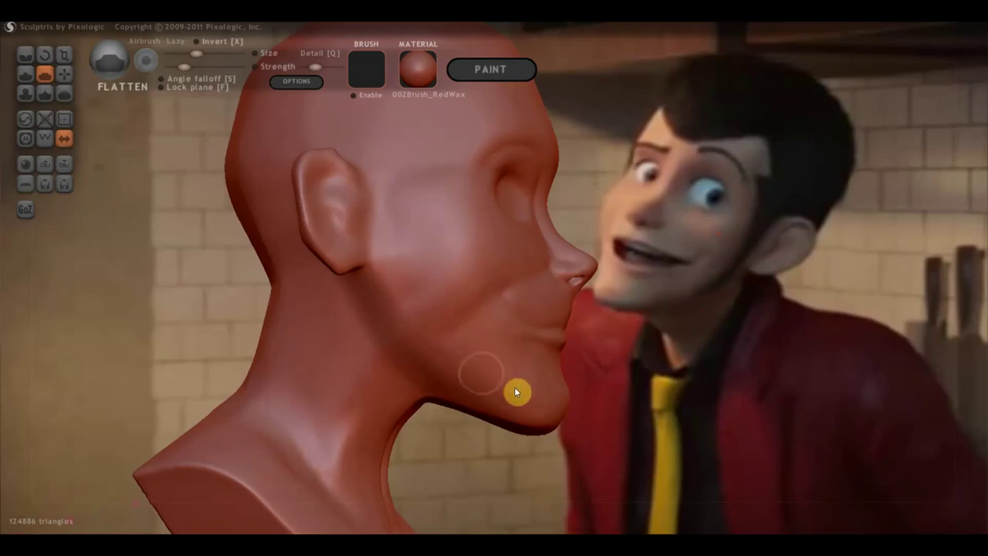
pyautogui.moveTo(494, 378)
pyautogui.mouseDown()
pyautogui.moveTo(502, 410)
pyautogui.moveTo(366, 407)
pyautogui.mouseUp()
pyautogui.moveTo(526, 414)
pyautogui.mouseDown()
pyautogui.moveTo(514, 315)
pyautogui.moveTo(527, 284)
pyautogui.mouseUp()
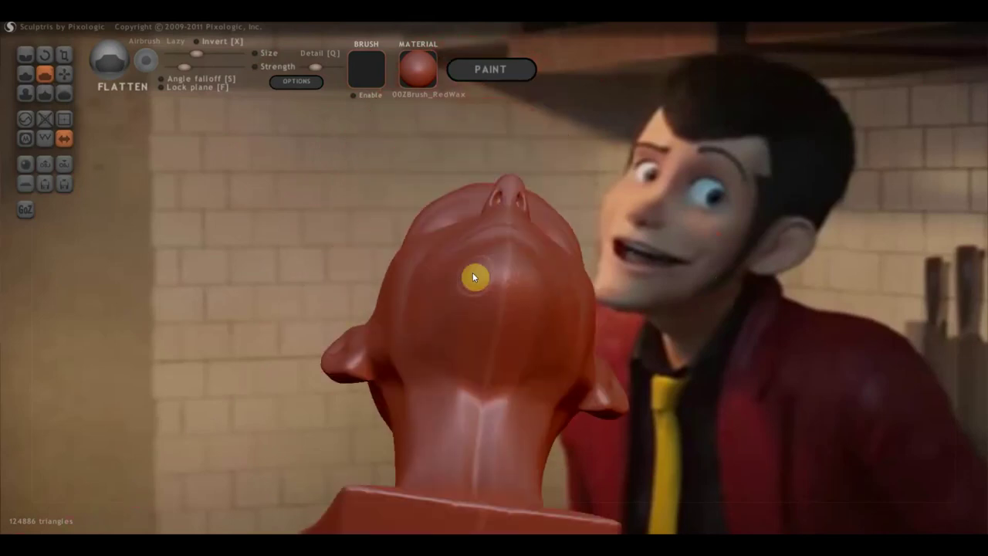
pyautogui.moveTo(431, 316)
pyautogui.mouseDown(button='right')
pyautogui.moveTo(508, 388)
pyautogui.moveTo(510, 424)
pyautogui.moveTo(514, 373)
pyautogui.mouseUp(button='right')
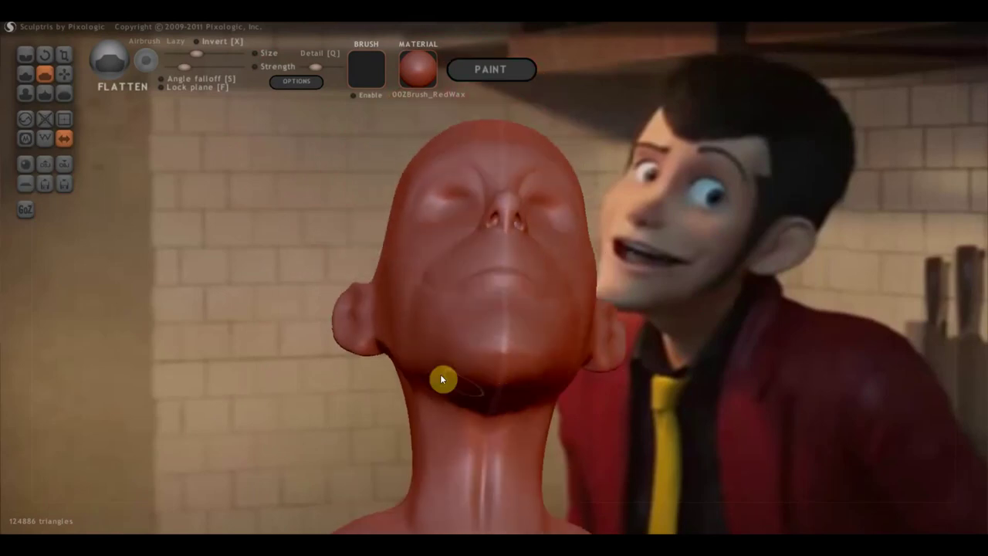
pyautogui.moveTo(431, 368)
pyautogui.mouseDown(button='right')
pyautogui.moveTo(489, 356)
pyautogui.moveTo(464, 393)
pyautogui.mouseUp(button='right')
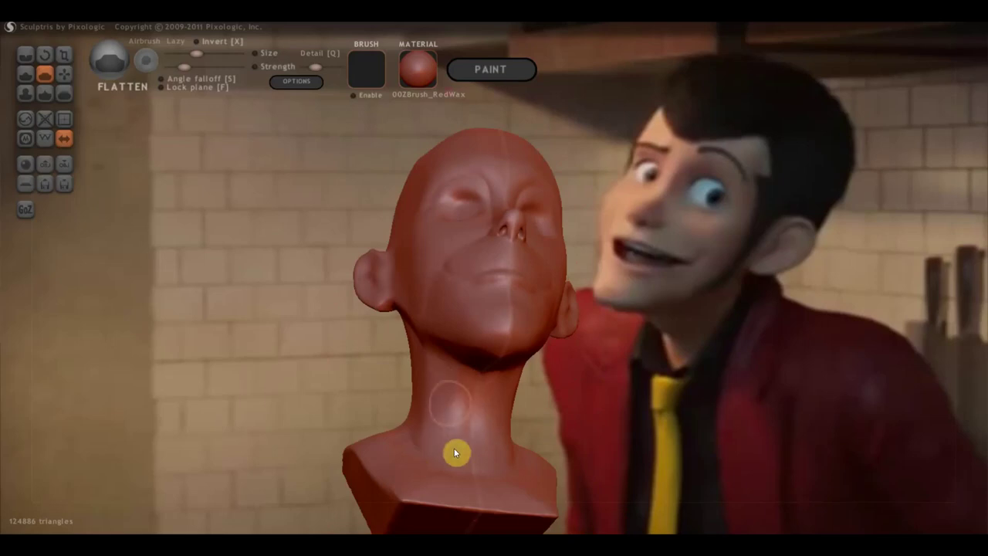
# Step: Orbit around the bust, including the back of the head, and bring it upright
pyautogui.moveTo(432, 434); pyautogui.dragTo(405, 481, button='right')
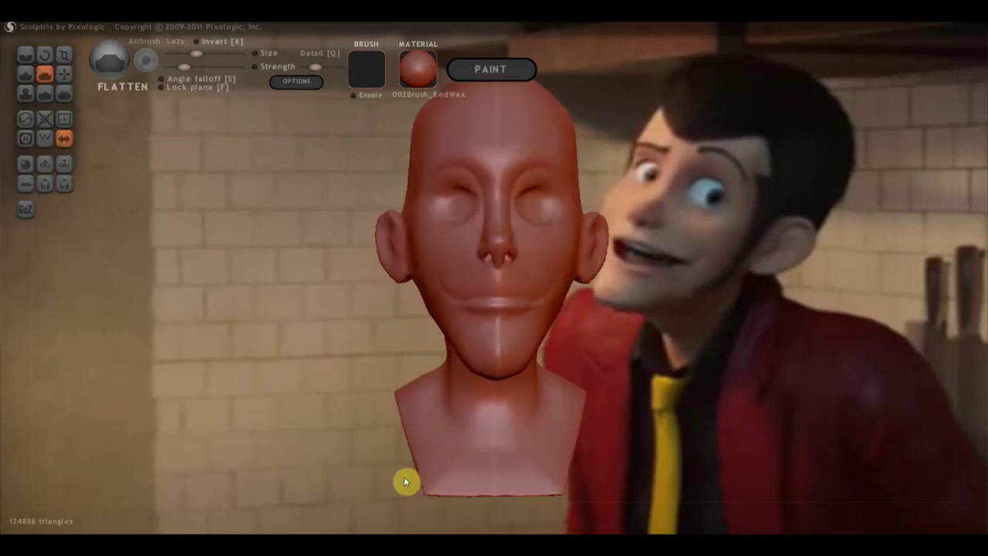
pyautogui.keyDown('alt'); pyautogui.moveTo(615, 357); pyautogui.dragTo(511, 453, button='right'); pyautogui.keyUp('alt')
pyautogui.scroll(3, 510, 432)
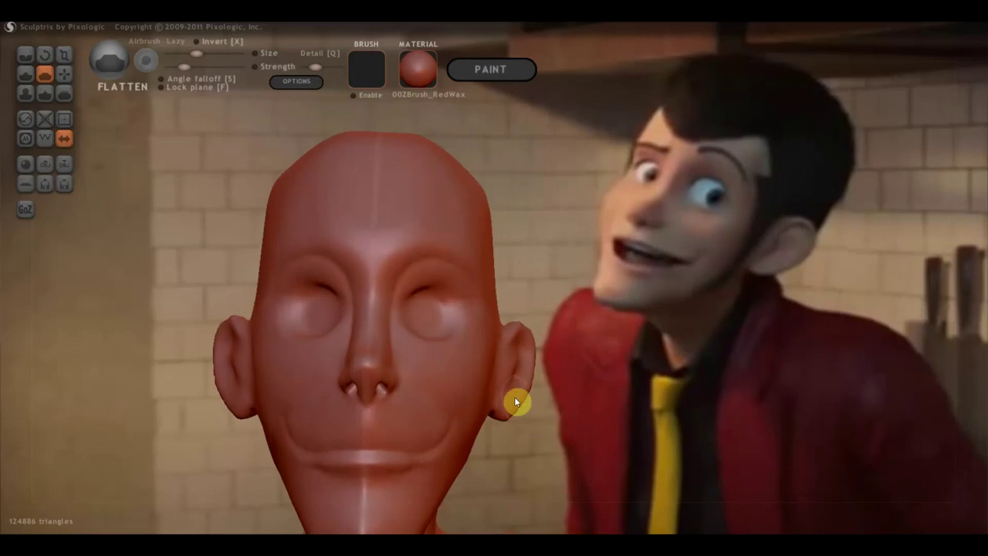
pyautogui.scroll(-3, 516, 402)
pyautogui.moveTo(471, 309); pyautogui.dragTo(514, 331, button='right')
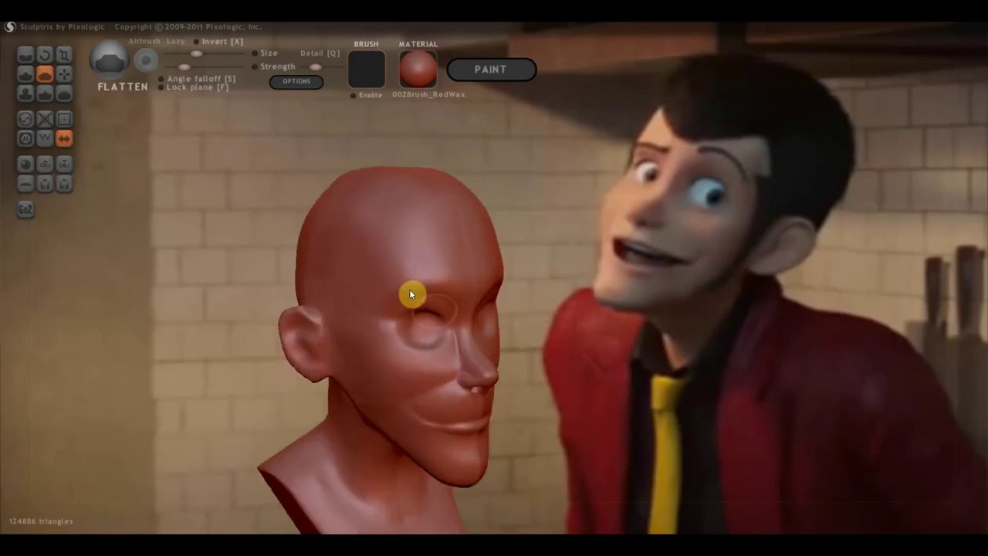
pyautogui.moveTo(410, 293); pyautogui.dragTo(451, 220, button='right')
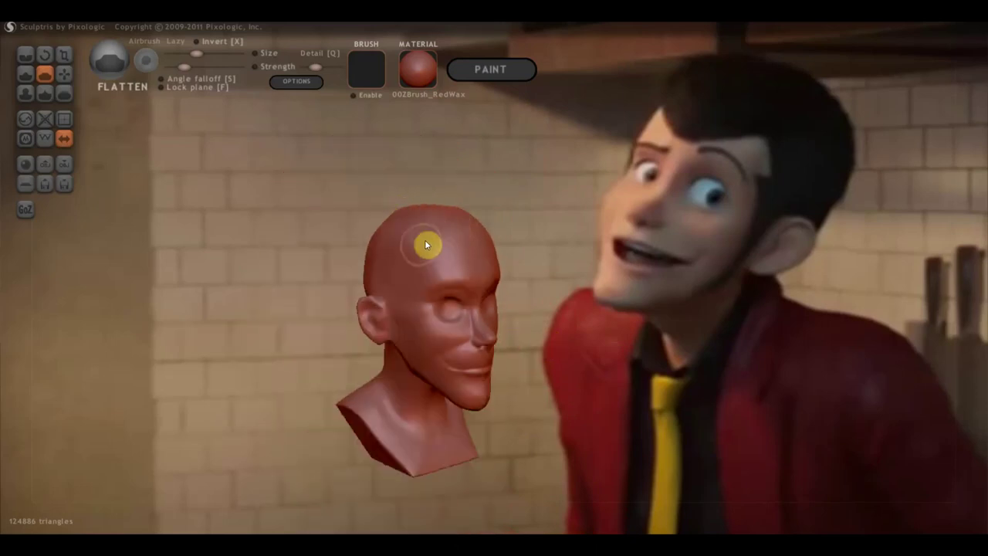
pyautogui.moveTo(392, 226)
pyautogui.mouseDown(button='right')
pyautogui.moveTo(495, 227)
pyautogui.moveTo(522, 214)
pyautogui.moveTo(537, 254)
pyautogui.mouseUp(button='right')
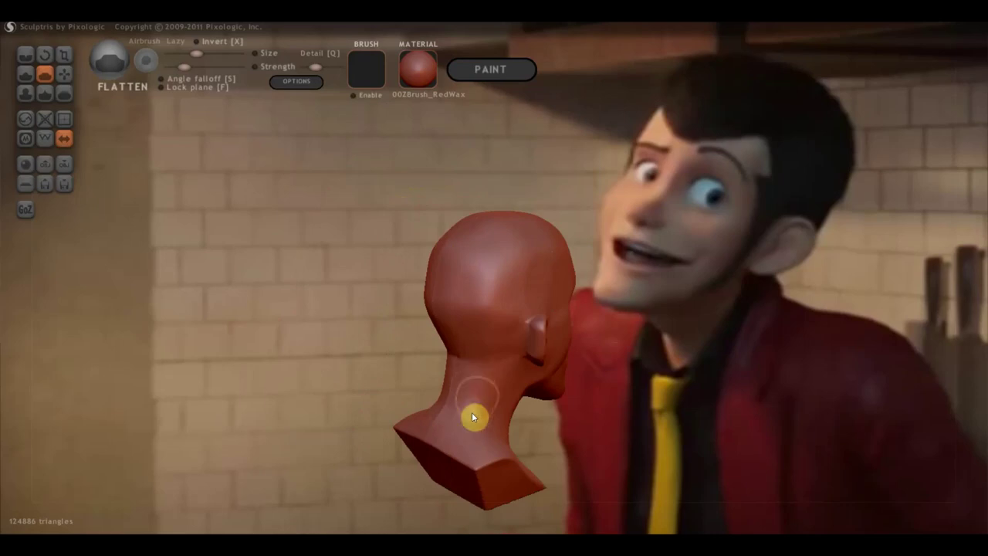
pyautogui.moveTo(454, 420); pyautogui.dragTo(220, 395, button='right')
pyautogui.scroll(5, 400, 389)
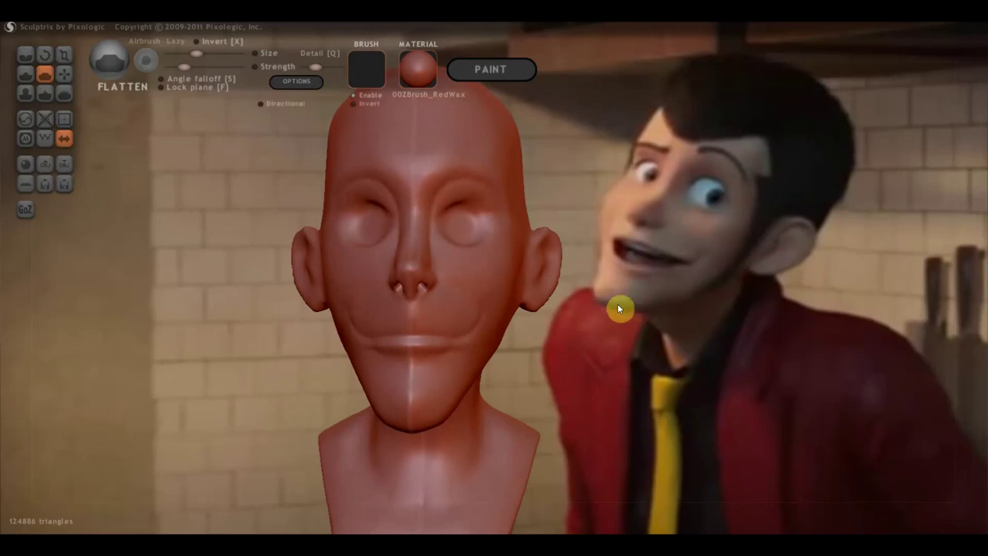
pyautogui.scroll(-3, 618, 309)
# Step: Disable the brush texture and show the wireframe on the front-facing bust
pyautogui.click(353, 95)
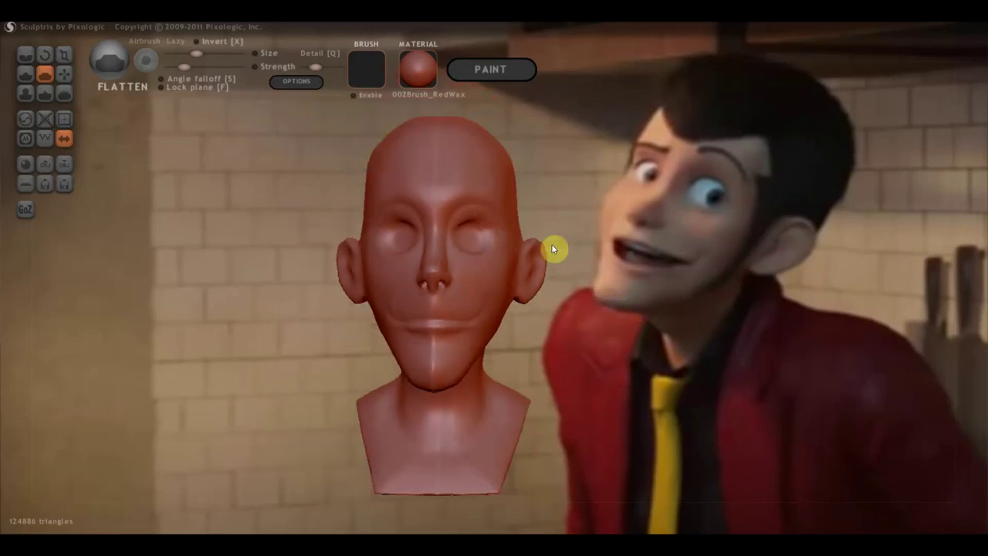
pyautogui.keyDown('shift'); pyautogui.moveTo(603, 289); pyautogui.dragTo(649, 291, button='right'); pyautogui.keyUp('shift')
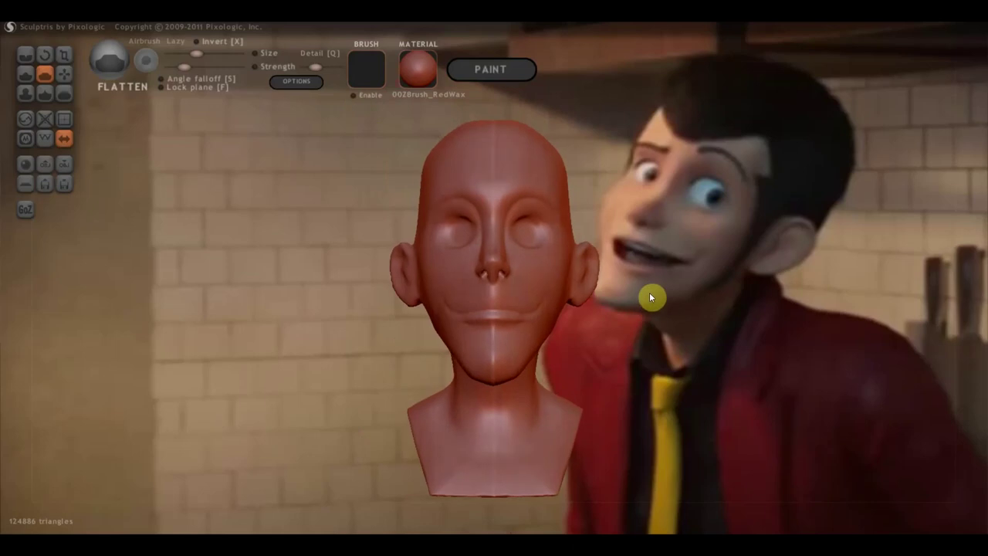
pyautogui.scroll(2, 599, 308)
pyautogui.scroll(3, 601, 286)
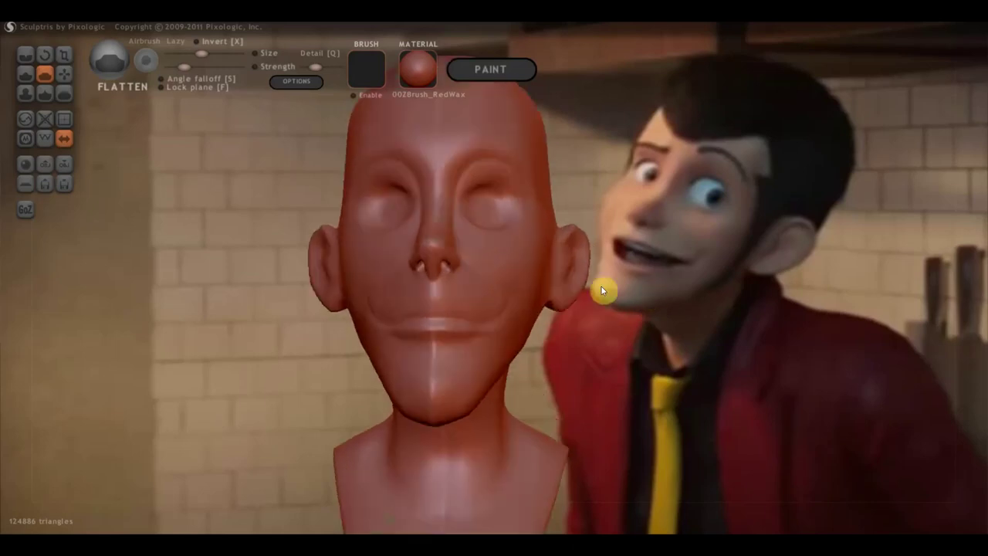
pyautogui.click(46, 139)
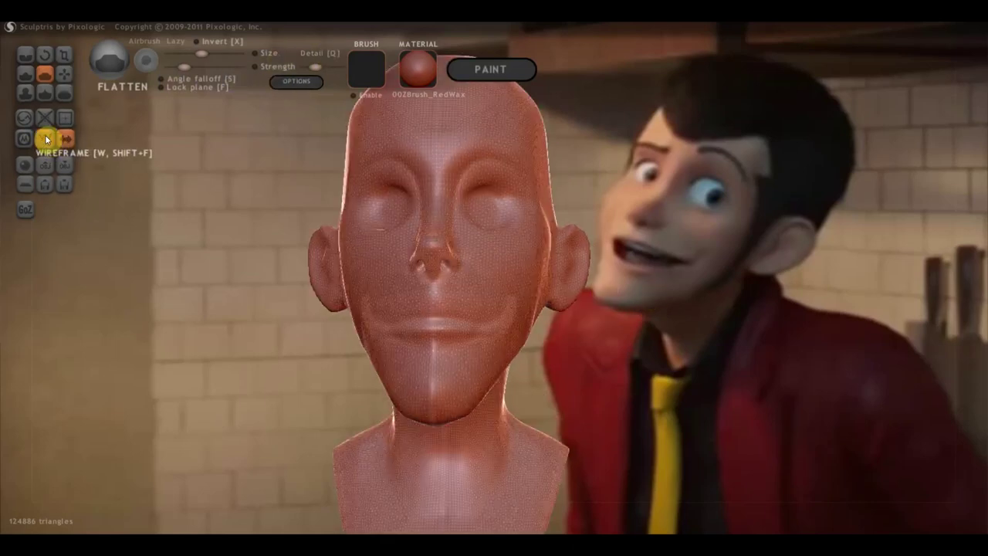
# Step: Flatten the tip of the nose
pyautogui.moveTo(205, 213)
pyautogui.mouseDown()
pyautogui.moveTo(232, 227)
pyautogui.moveTo(218, 224)
pyautogui.mouseUp()
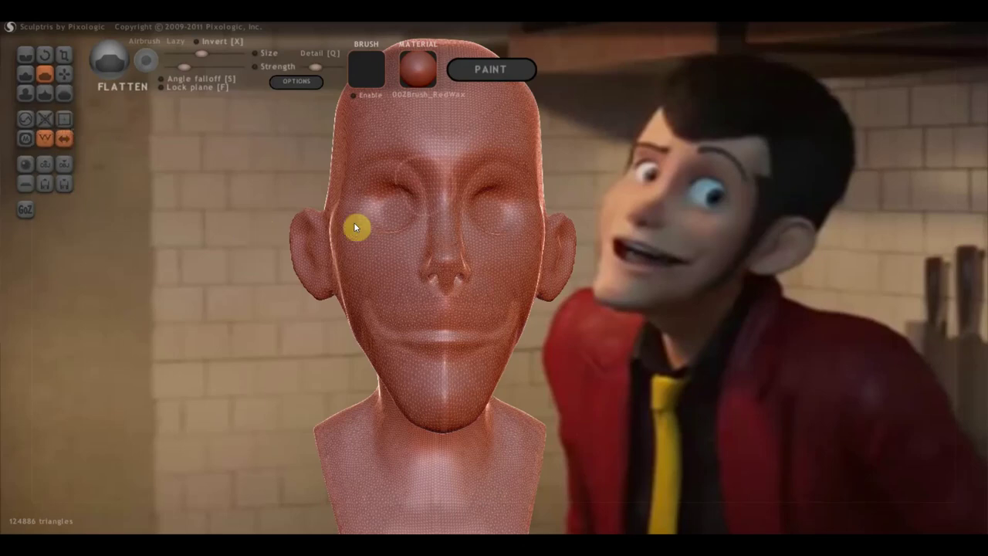
pyautogui.moveTo(448, 270); pyautogui.dragTo(429, 290)
pyautogui.scroll(3, 455, 337)
# Step: Smooth the cheek dimple down toward the chin, then hide the wireframe
pyautogui.moveTo(454, 337)
pyautogui.mouseDown(button='right')
pyautogui.moveTo(471, 335)
pyautogui.moveTo(227, 403)
pyautogui.mouseUp(button='right')
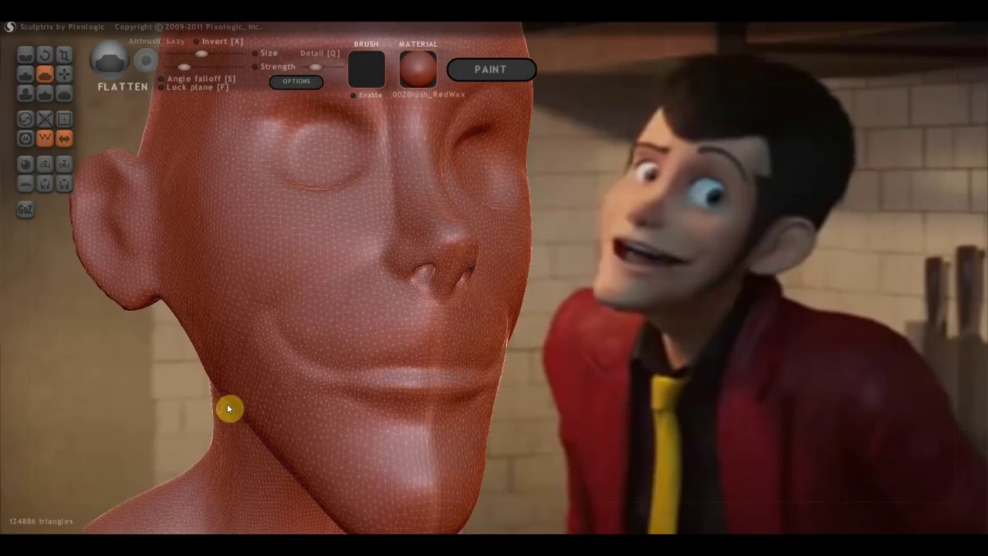
pyautogui.scroll(3, 298, 389)
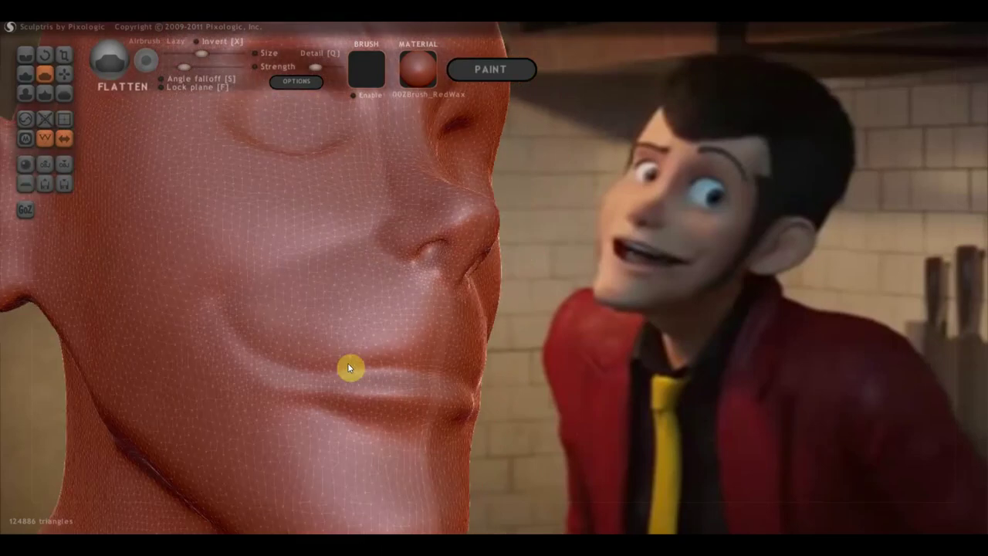
pyautogui.moveTo(348, 365); pyautogui.dragTo(364, 375, button='right')
pyautogui.moveTo(226, 353)
pyautogui.mouseDown()
pyautogui.moveTo(296, 403)
pyautogui.moveTo(343, 415)
pyautogui.mouseUp()
pyautogui.scroll(-5, 355, 300)
pyautogui.moveTo(355, 301)
pyautogui.mouseDown(button='right')
pyautogui.moveTo(421, 314)
pyautogui.moveTo(338, 335)
pyautogui.mouseUp(button='right')
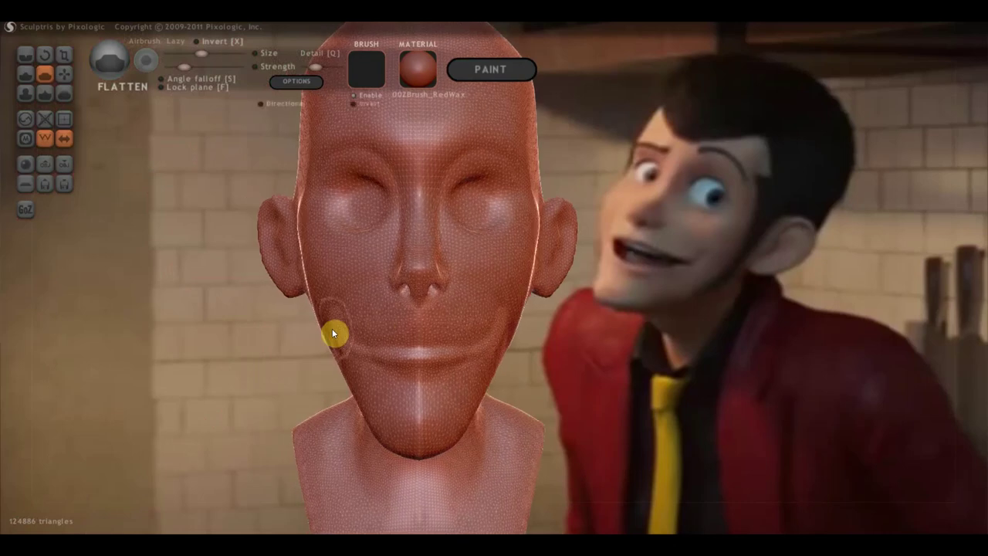
pyautogui.scroll(-2, 443, 337)
pyautogui.moveTo(446, 337)
pyautogui.mouseDown(button='right')
pyautogui.moveTo(502, 335)
pyautogui.moveTo(484, 352)
pyautogui.mouseUp(button='right')
pyautogui.click(45, 139)
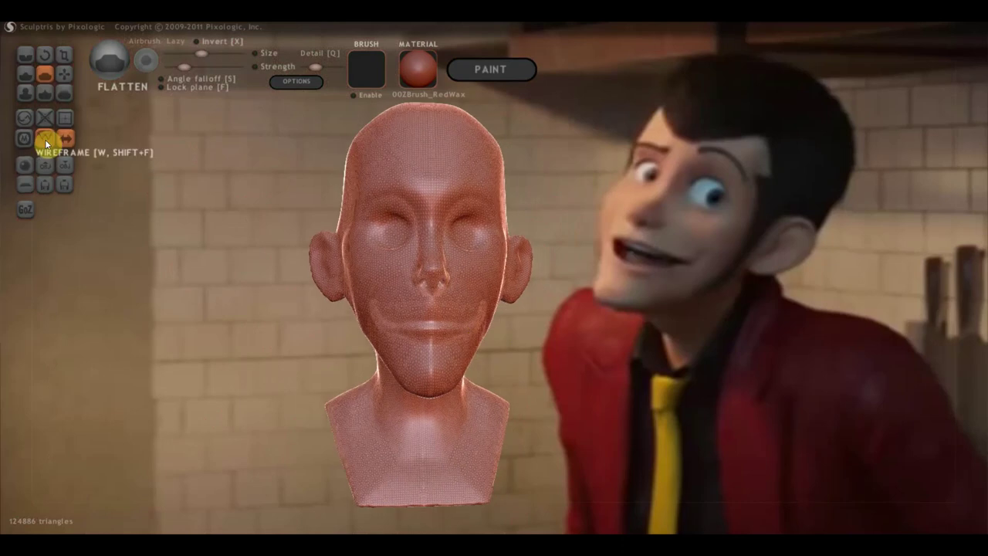
pyautogui.scroll(4, 385, 305)
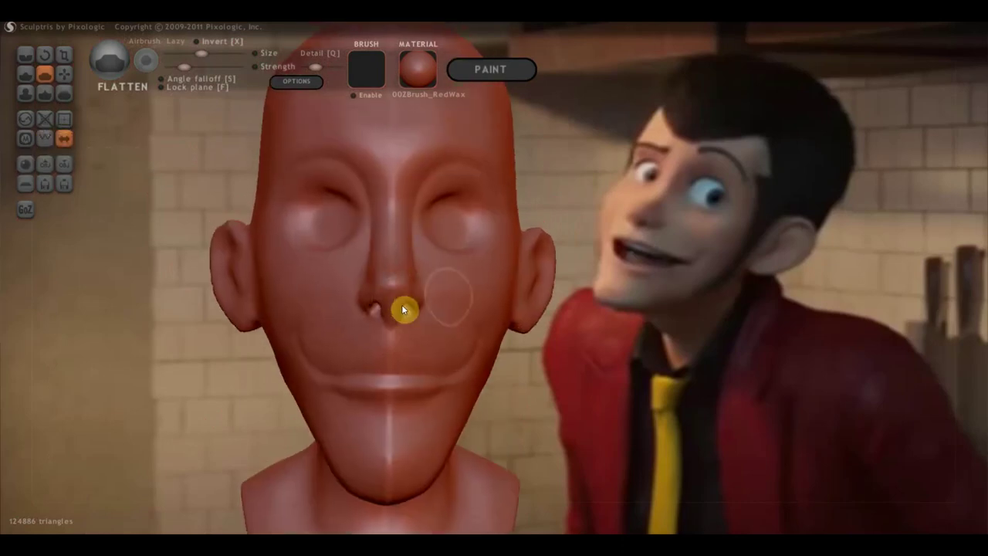
# Step: Use the Flatten brush on a small face area and the crease above the eye
pyautogui.moveTo(493, 298)
pyautogui.mouseDown(button='right')
pyautogui.moveTo(381, 315)
pyautogui.moveTo(378, 331)
pyautogui.moveTo(353, 322)
pyautogui.moveTo(445, 298)
pyautogui.mouseUp(button='right')
pyautogui.scroll(3, 390, 237)
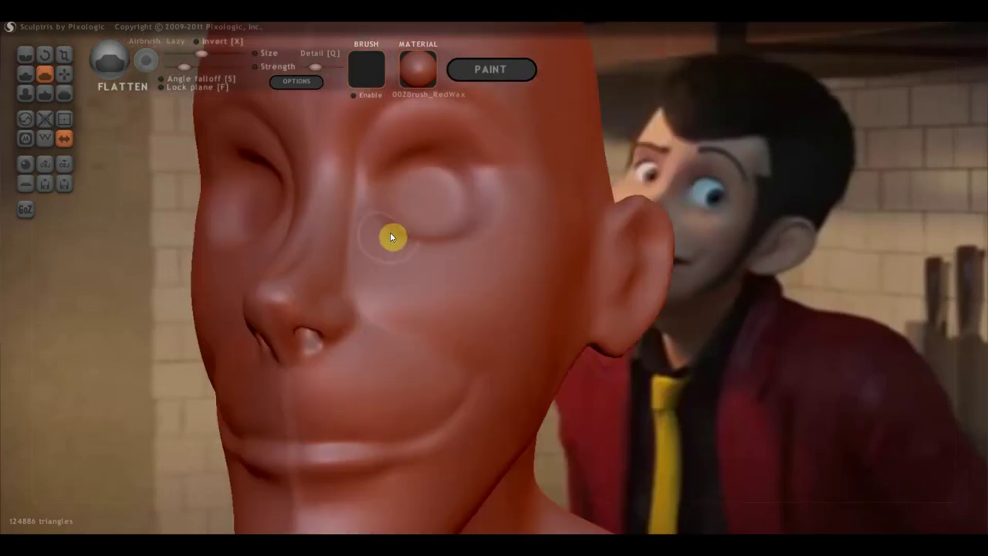
pyautogui.click(24, 72)
pyautogui.click(25, 54)
pyautogui.scroll(-2, 284, 287)
pyautogui.moveTo(421, 247)
pyautogui.mouseDown(button='right')
pyautogui.moveTo(376, 267)
pyautogui.moveTo(392, 276)
pyautogui.mouseUp(button='right')
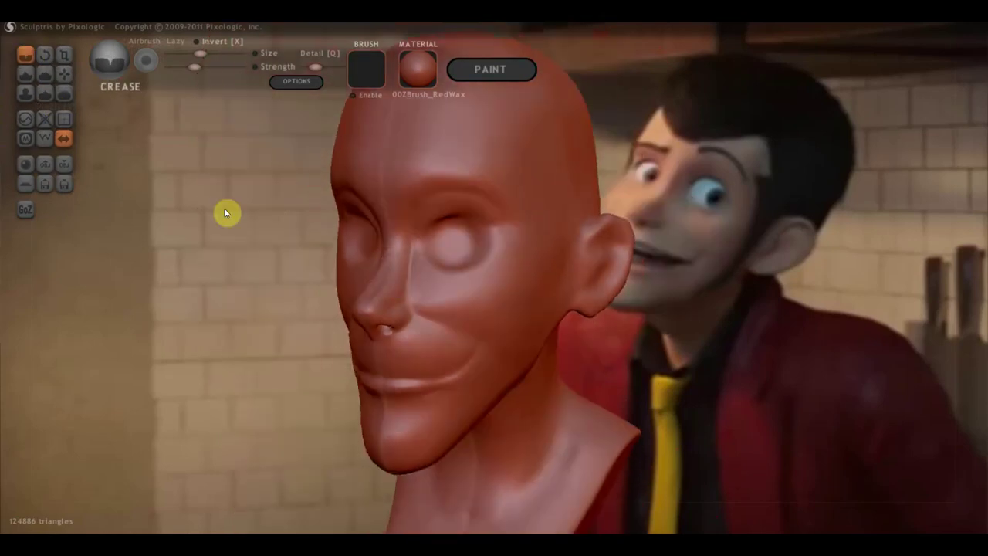
pyautogui.click(45, 74)
pyautogui.scroll(2, 348, 307)
pyautogui.scroll(2, 386, 306)
pyautogui.moveTo(346, 247)
pyautogui.mouseDown()
pyautogui.moveTo(367, 266)
pyautogui.moveTo(424, 274)
pyautogui.moveTo(476, 236)
pyautogui.moveTo(408, 267)
pyautogui.moveTo(352, 246)
pyautogui.moveTo(452, 270)
pyautogui.mouseUp()
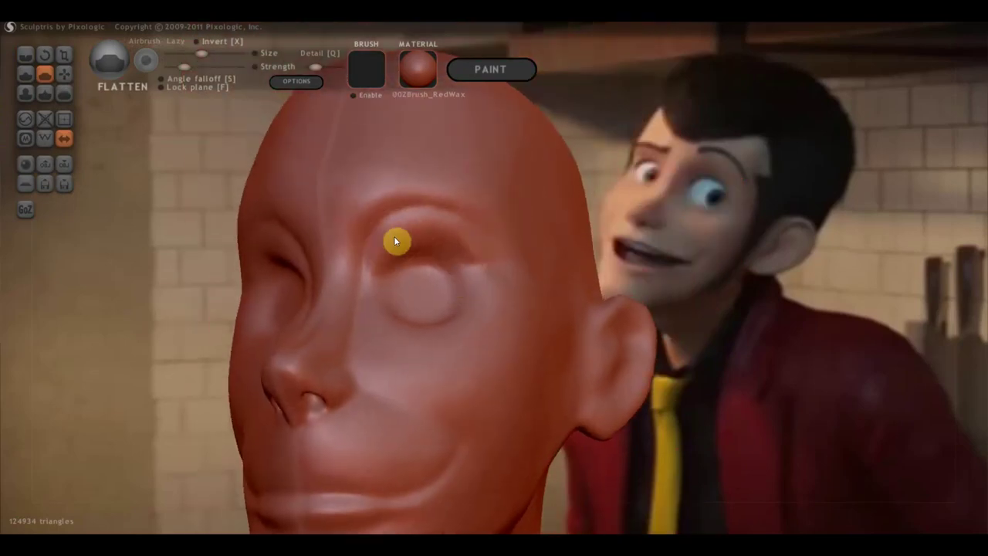
pyautogui.moveTo(425, 266)
pyautogui.mouseDown()
pyautogui.moveTo(333, 303)
pyautogui.moveTo(331, 280)
pyautogui.moveTo(288, 403)
pyautogui.moveTo(313, 361)
pyautogui.mouseUp()
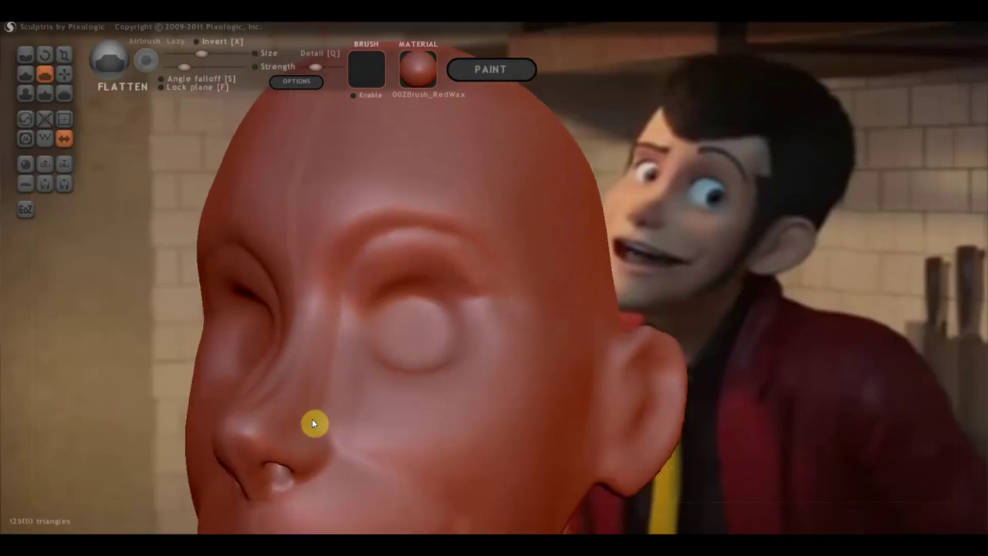
# Step: Turn the face toward front and flatten the cheek below the eye socket
pyautogui.moveTo(310, 382); pyautogui.dragTo(372, 443, button='right')
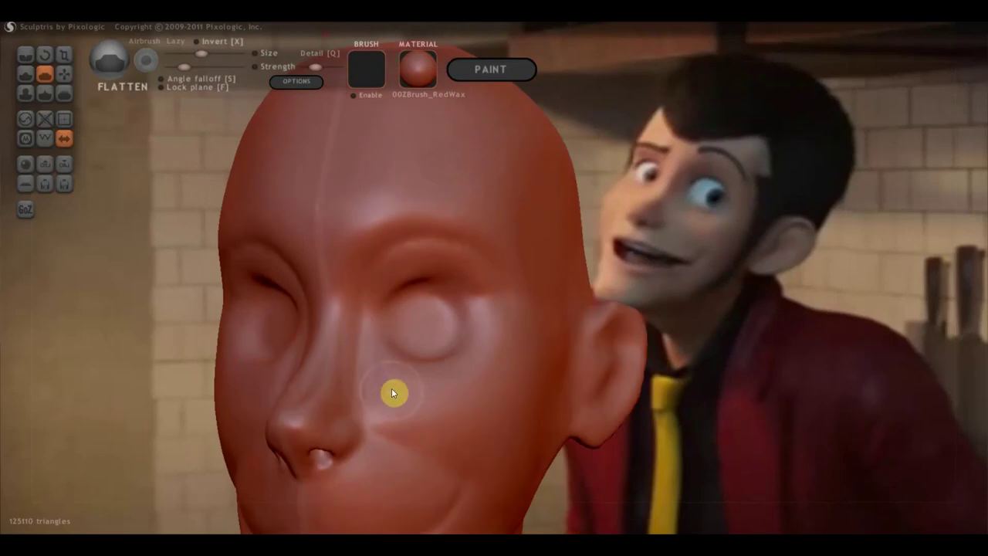
pyautogui.moveTo(392, 389); pyautogui.dragTo(362, 360, button='right')
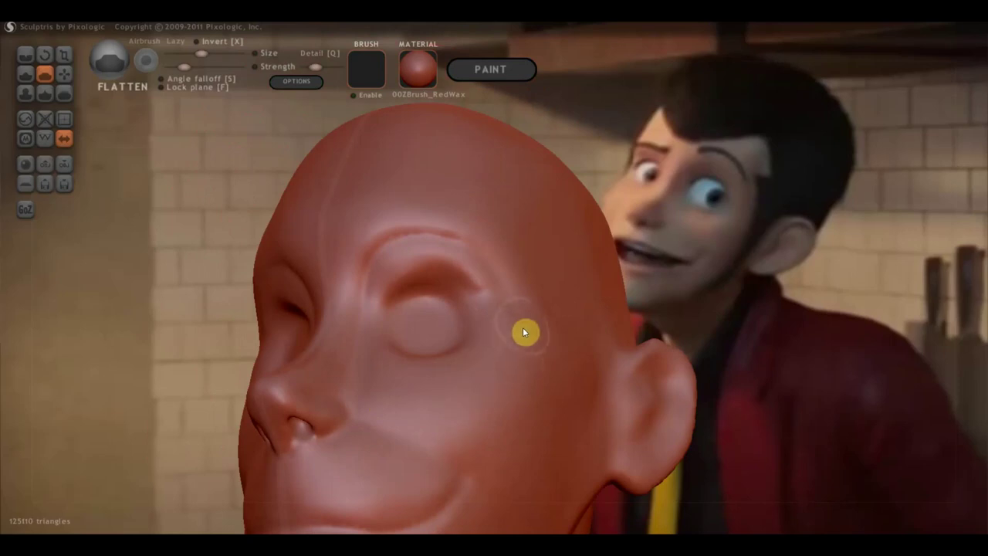
pyautogui.moveTo(459, 430)
pyautogui.mouseDown(button='right')
pyautogui.moveTo(523, 390)
pyautogui.moveTo(476, 393)
pyautogui.mouseUp(button='right')
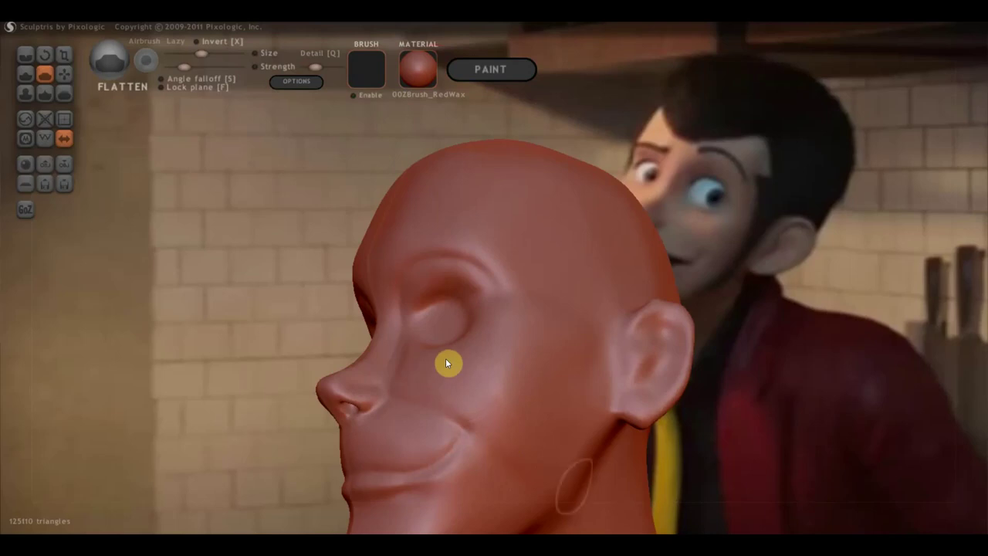
pyautogui.moveTo(462, 378)
pyautogui.mouseDown(button='right')
pyautogui.moveTo(495, 403)
pyautogui.moveTo(465, 388)
pyautogui.moveTo(540, 388)
pyautogui.moveTo(453, 356)
pyautogui.moveTo(393, 370)
pyautogui.moveTo(452, 346)
pyautogui.mouseUp(button='right')
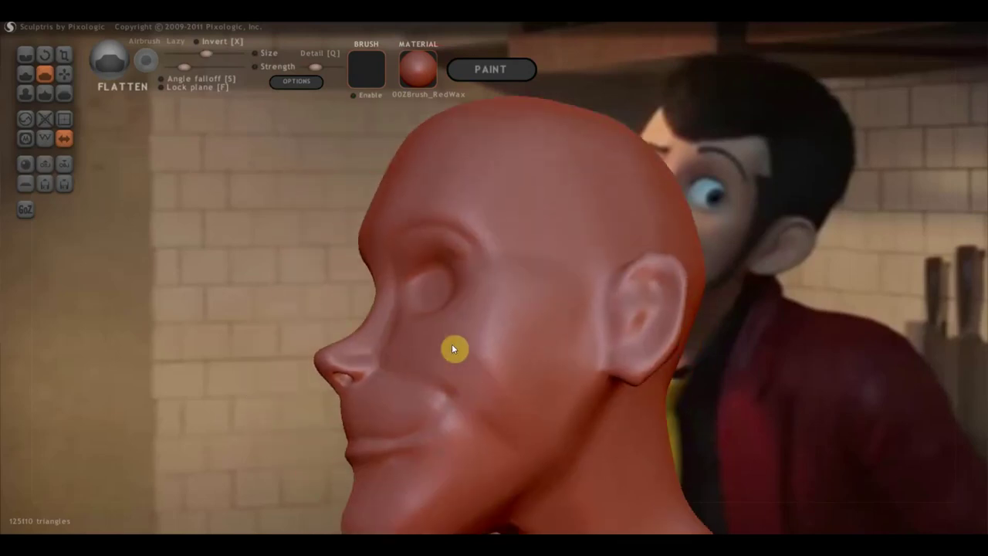
pyautogui.scroll(3, 457, 340)
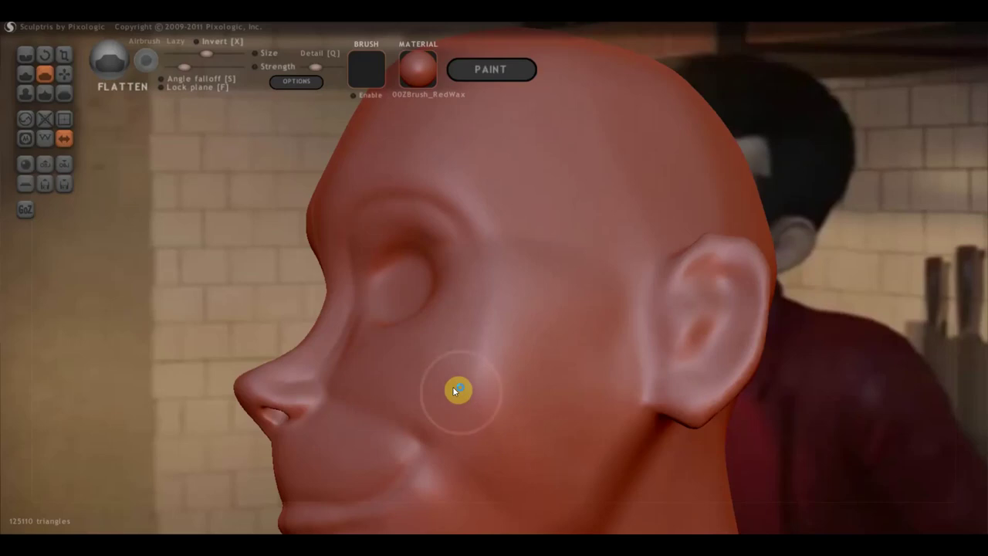
pyautogui.moveTo(493, 347); pyautogui.dragTo(500, 427)
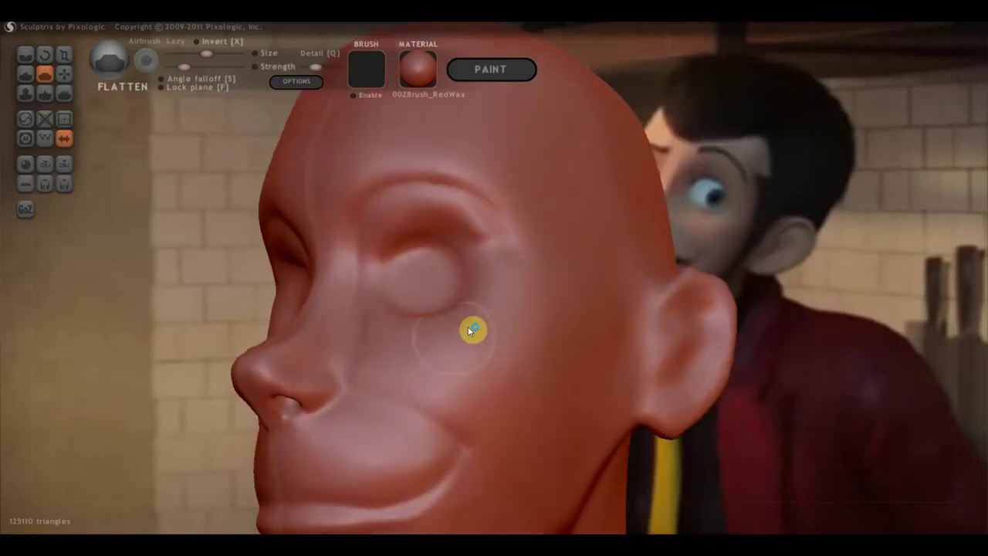
# Step: Orbit the head to a side profile and select the Crease brush
pyautogui.moveTo(487, 329)
pyautogui.mouseDown()
pyautogui.moveTo(381, 348)
pyautogui.moveTo(355, 340)
pyautogui.mouseUp()
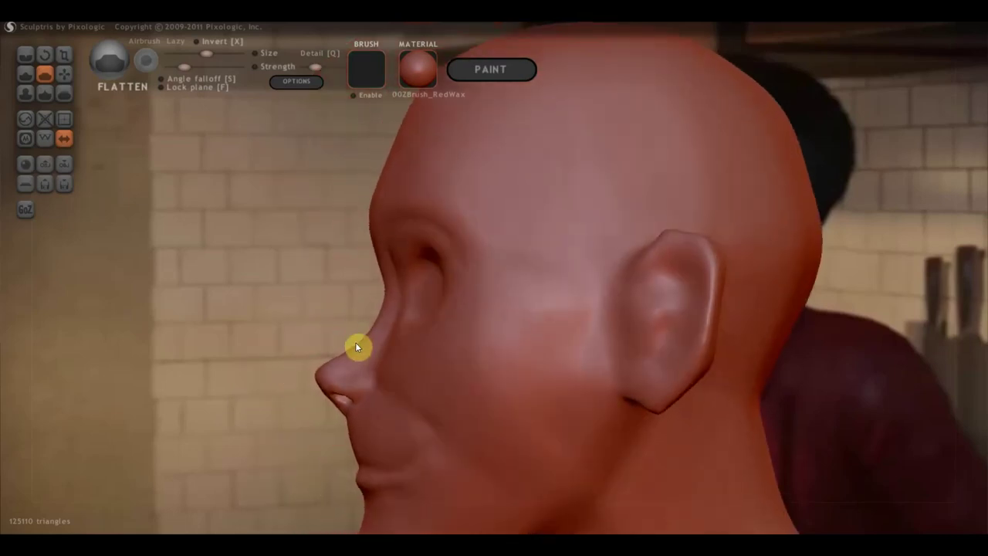
pyautogui.click(25, 55)
pyautogui.moveTo(154, 231)
pyautogui.mouseDown()
pyautogui.moveTo(298, 335)
pyautogui.moveTo(343, 343)
pyautogui.mouseUp()
pyautogui.scroll(2, 343, 343)
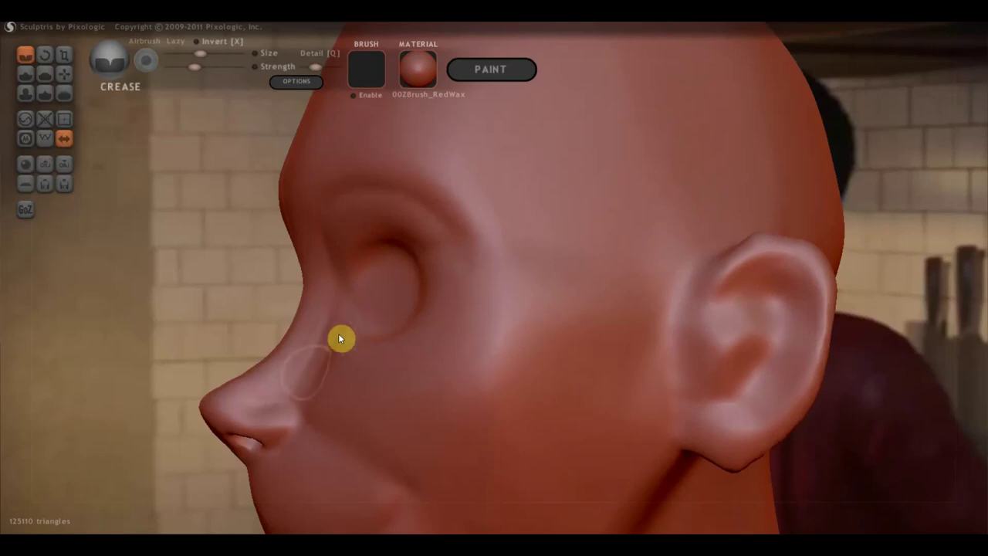
# Step: Carve a crease along the side of the nose from a three-quarter view
pyautogui.moveTo(322, 356); pyautogui.dragTo(399, 367, button='right')
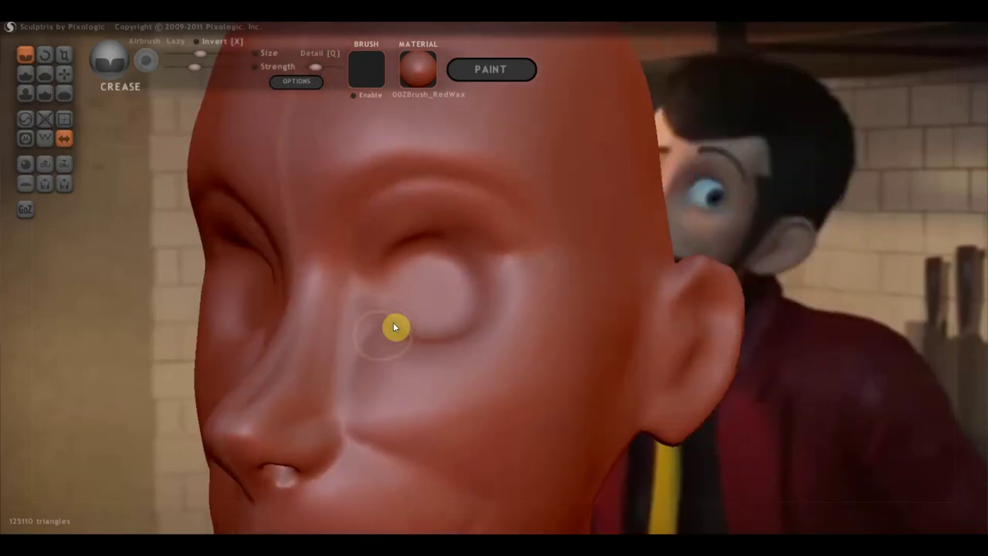
pyautogui.moveTo(386, 329); pyautogui.dragTo(333, 414)
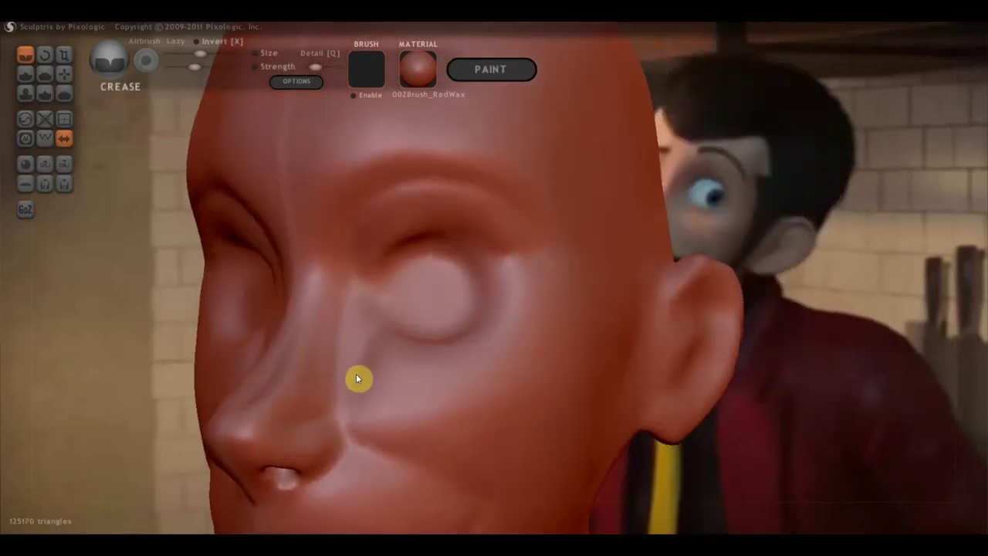
pyautogui.moveTo(356, 373); pyautogui.dragTo(385, 384, button='right')
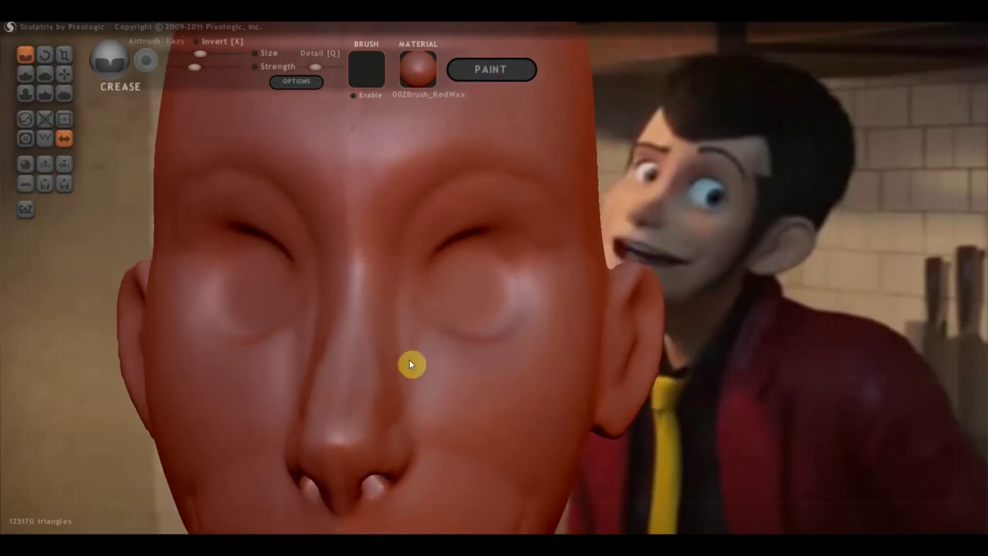
# Step: Flatten the side of the nose from a three-quarter left view
pyautogui.click(64, 73)
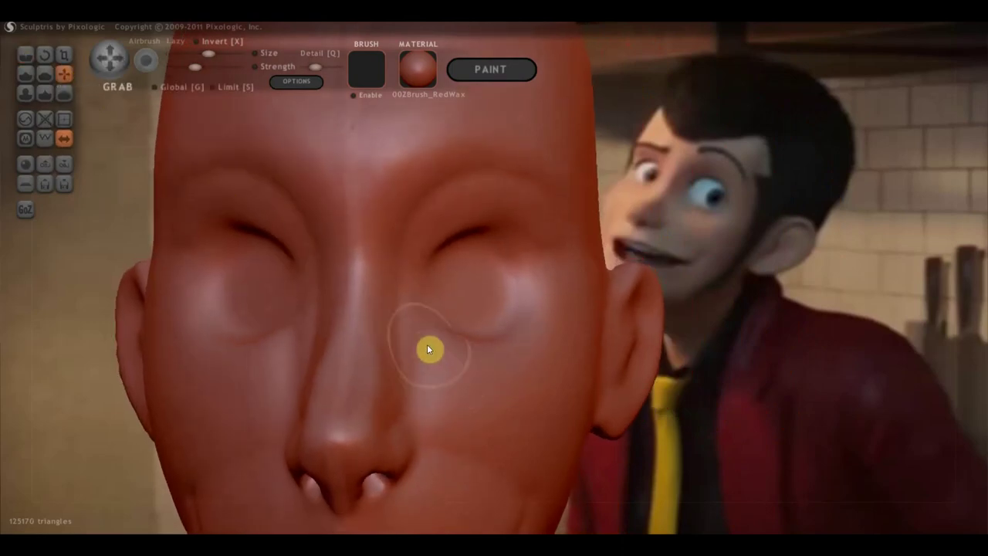
pyautogui.moveTo(427, 344); pyautogui.dragTo(424, 335, button='right')
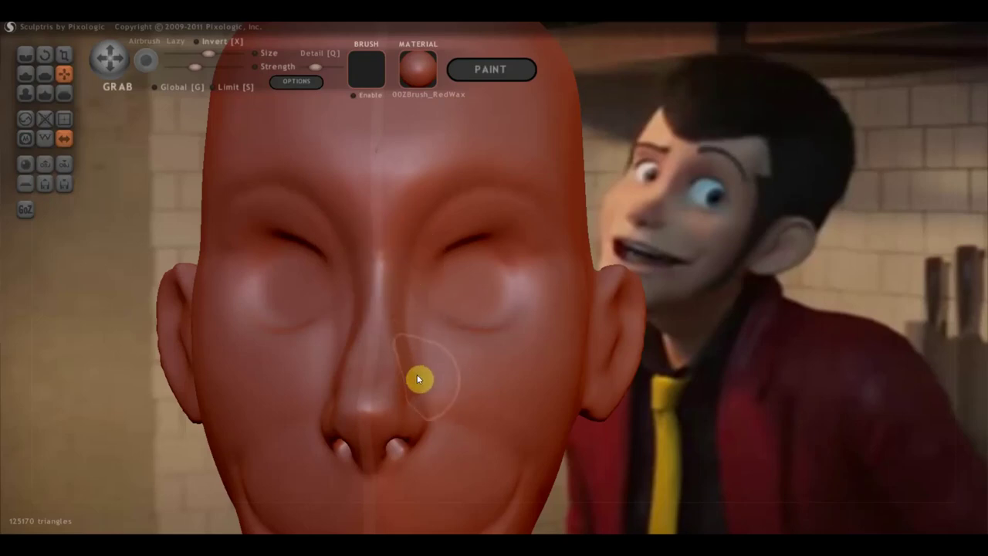
pyautogui.moveTo(416, 374); pyautogui.dragTo(417, 427, button='right')
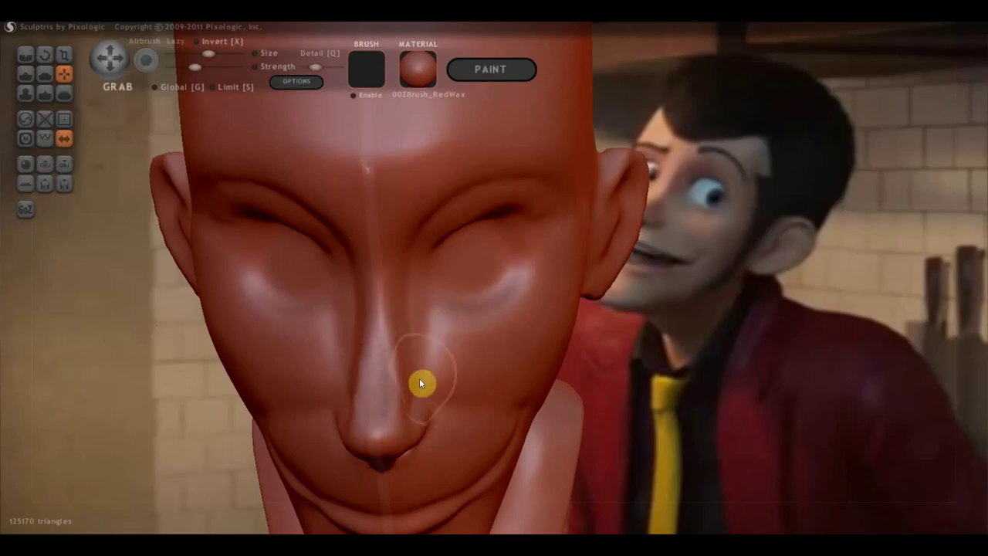
pyautogui.moveTo(420, 376)
pyautogui.mouseDown(button='right')
pyautogui.moveTo(304, 337)
pyautogui.moveTo(355, 236)
pyautogui.mouseUp(button='right')
pyautogui.press('f')
pyautogui.scroll(3, 417, 302)
pyautogui.scroll(2, 495, 316)
pyautogui.moveTo(298, 415)
pyautogui.mouseDown()
pyautogui.moveTo(379, 310)
pyautogui.moveTo(399, 255)
pyautogui.mouseUp()
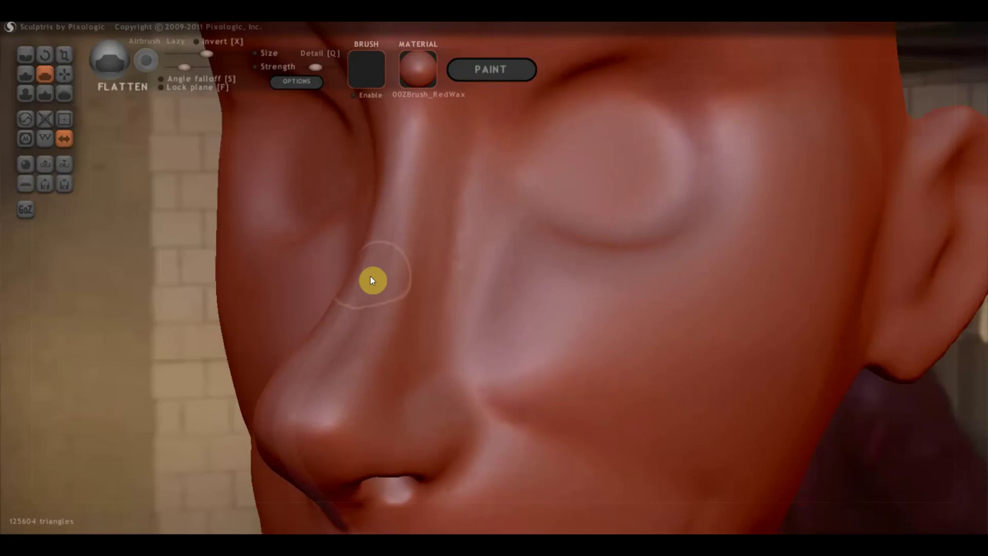
# Step: Undo the flatten, lower brush strength, and gently flatten the nose side and neighbouring cheek
pyautogui.hotkey('ctrl', 'z')
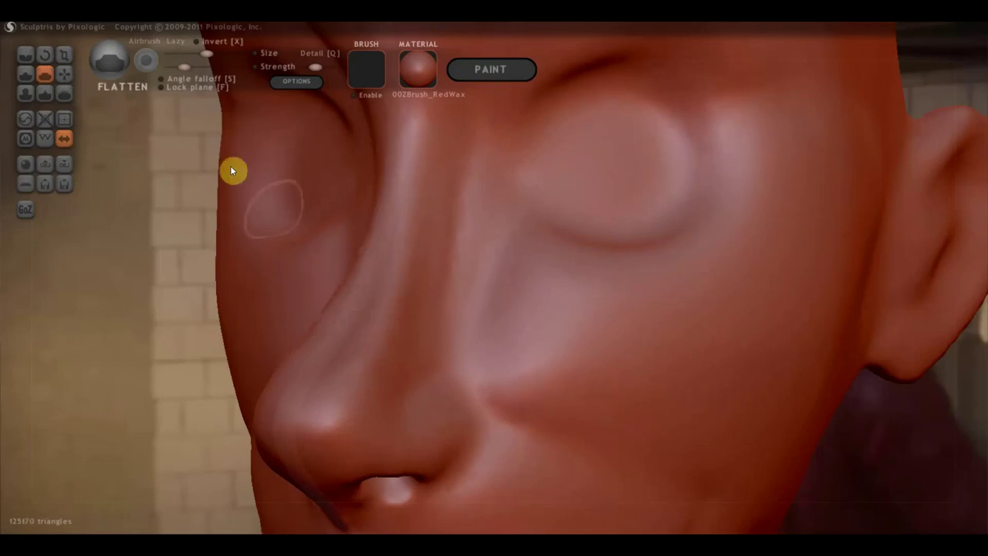
pyautogui.click(178, 67)
pyautogui.moveTo(411, 262); pyautogui.dragTo(366, 370)
pyautogui.moveTo(405, 216); pyautogui.dragTo(360, 390)
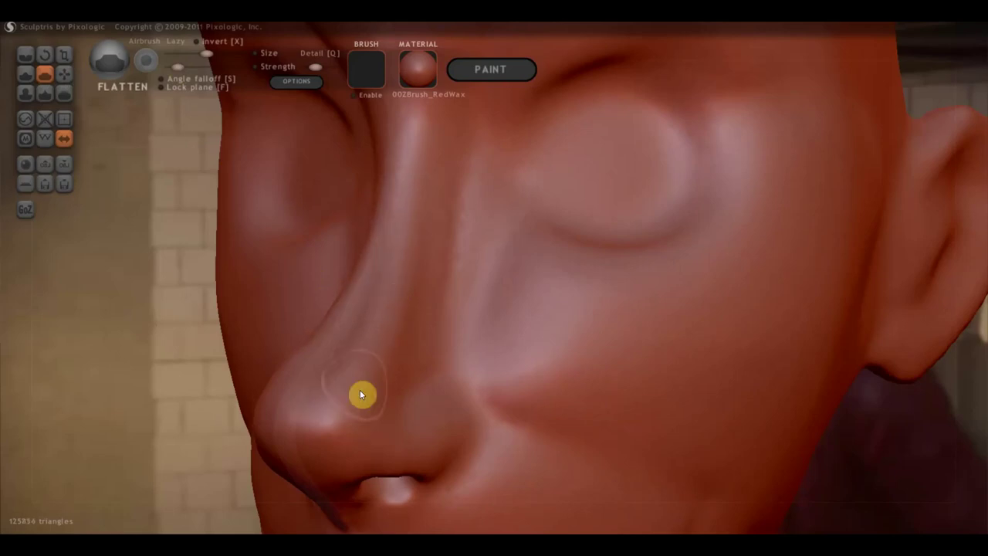
pyautogui.moveTo(398, 287)
pyautogui.mouseDown()
pyautogui.moveTo(375, 368)
pyautogui.moveTo(392, 370)
pyautogui.mouseUp()
pyautogui.moveTo(487, 368); pyautogui.dragTo(544, 370)
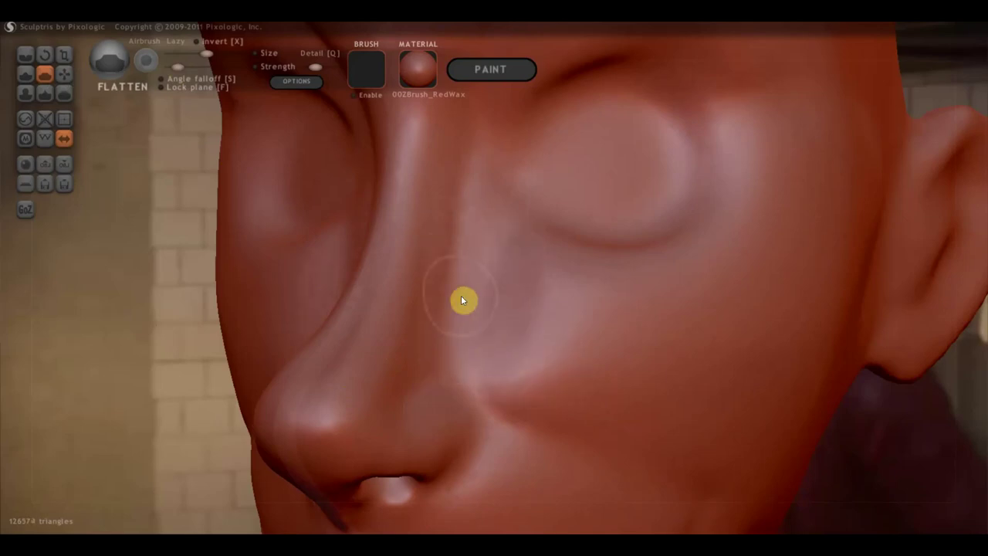
# Step: Add small Draw build-up strokes on the nose bridge and cheek
pyautogui.scroll(-3, 467, 304)
pyautogui.scroll(-2, 467, 301)
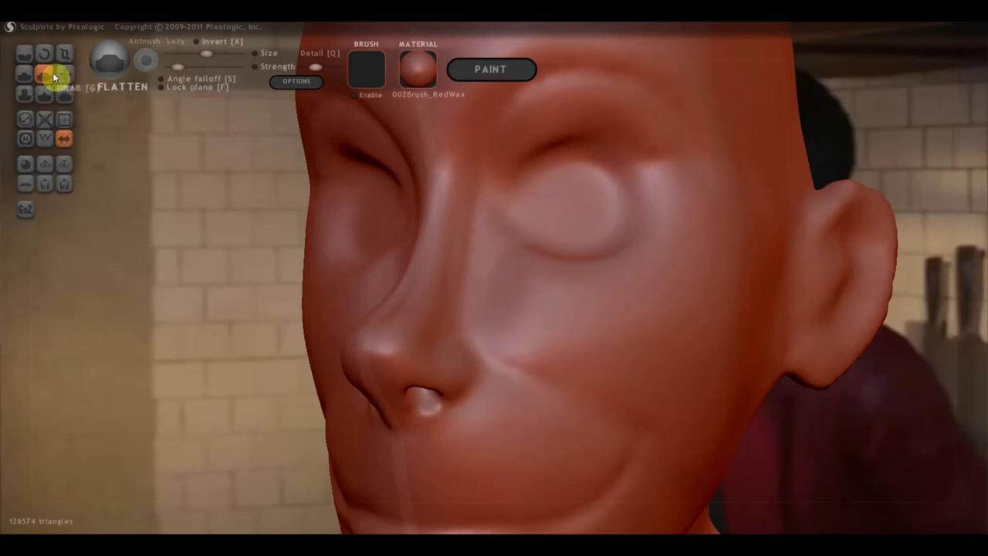
pyautogui.click(26, 73)
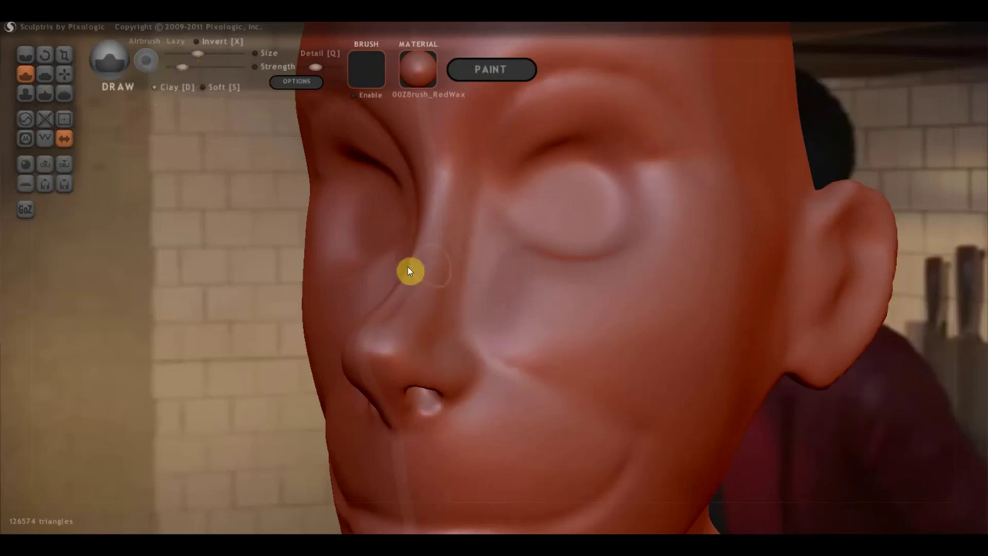
pyautogui.moveTo(484, 236); pyautogui.dragTo(465, 315)
pyautogui.moveTo(487, 255); pyautogui.dragTo(509, 337)
pyautogui.moveTo(500, 274); pyautogui.dragTo(477, 316)
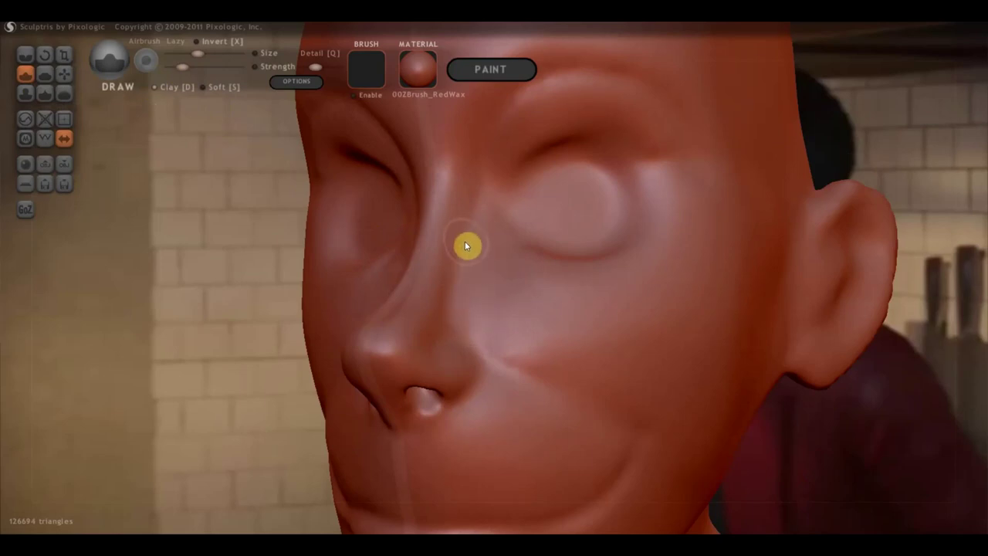
pyautogui.moveTo(467, 255)
pyautogui.mouseDown(button='right')
pyautogui.moveTo(407, 316)
pyautogui.moveTo(376, 292)
pyautogui.mouseUp(button='right')
pyautogui.click(26, 54)
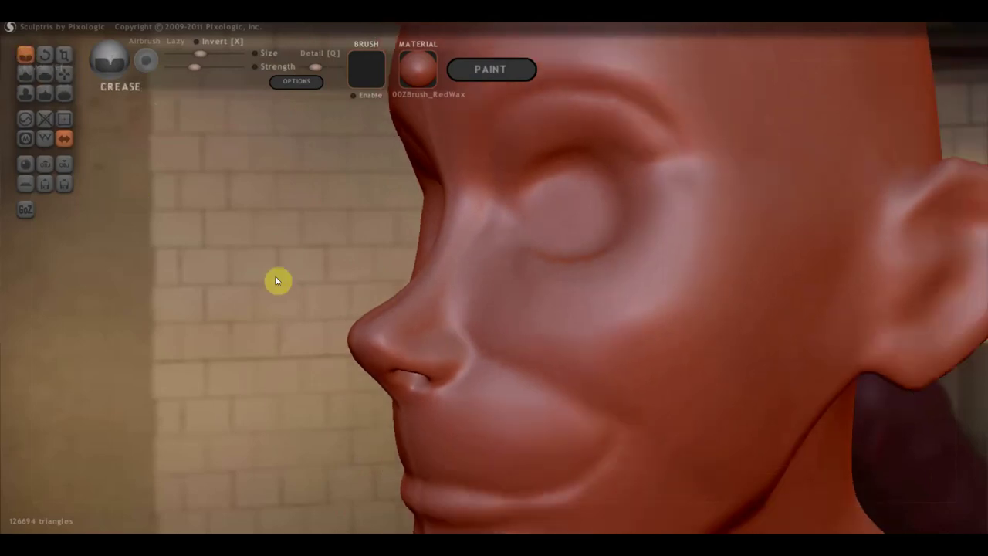
# Step: Crease around the rim of the right eye socket and deepen it near the eye
pyautogui.moveTo(278, 280); pyautogui.dragTo(454, 283, button='right')
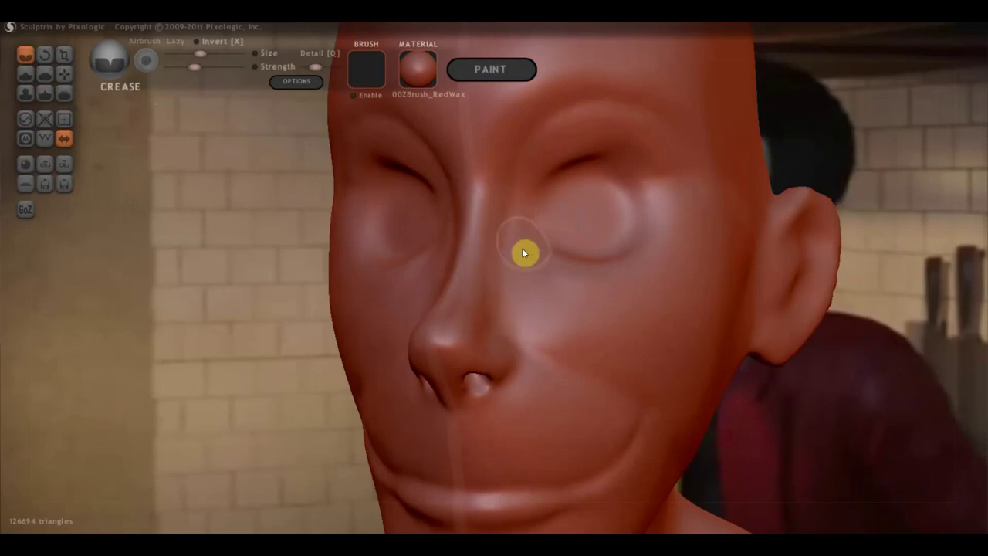
pyautogui.moveTo(533, 273)
pyautogui.mouseDown(button='right')
pyautogui.moveTo(509, 294)
pyautogui.moveTo(441, 309)
pyautogui.mouseUp(button='right')
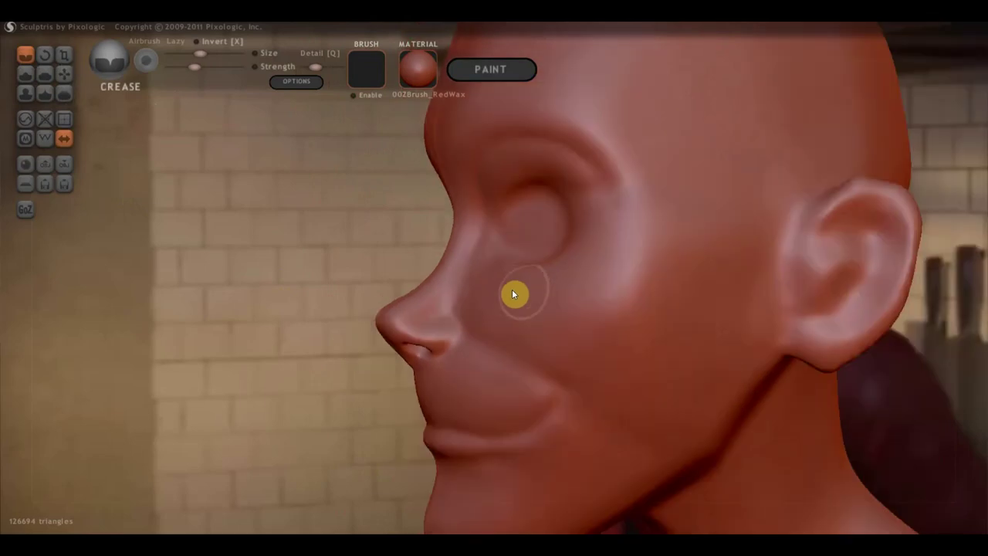
pyautogui.moveTo(516, 287)
pyautogui.mouseDown(button='right')
pyautogui.moveTo(614, 286)
pyautogui.moveTo(622, 265)
pyautogui.moveTo(571, 269)
pyautogui.mouseUp(button='right')
pyautogui.scroll(-3, 567, 260)
pyautogui.scroll(3, 563, 247)
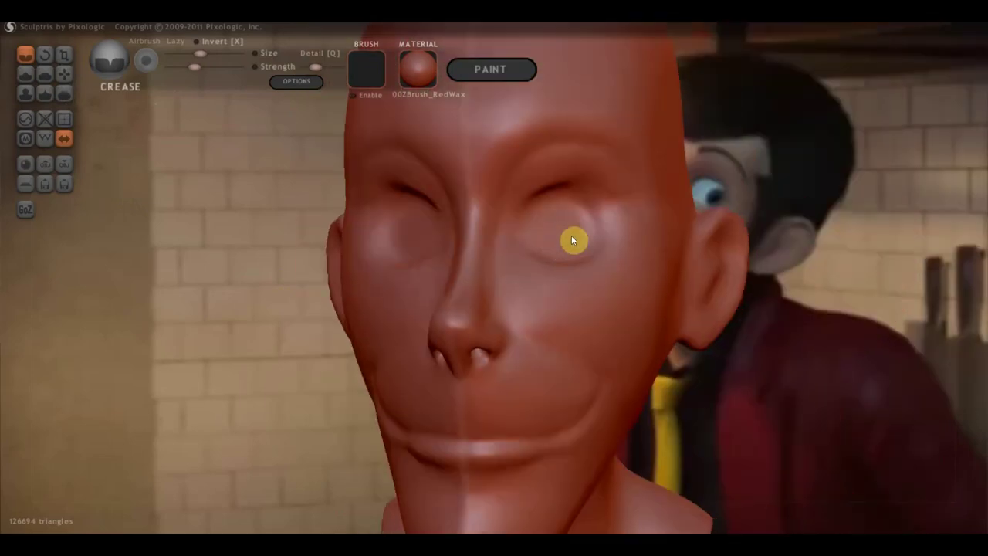
pyautogui.moveTo(445, 240); pyautogui.dragTo(544, 253, button='right')
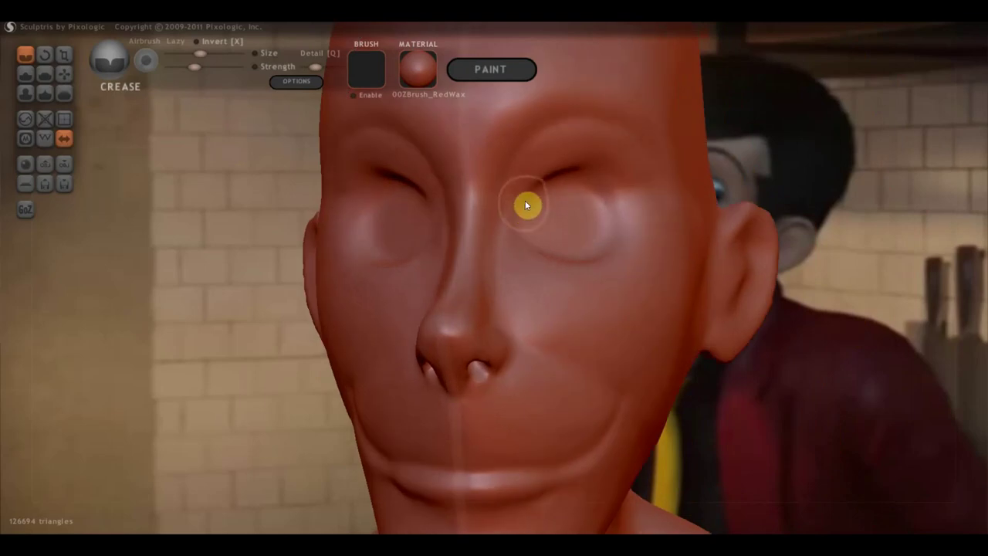
pyautogui.moveTo(525, 204); pyautogui.dragTo(617, 235)
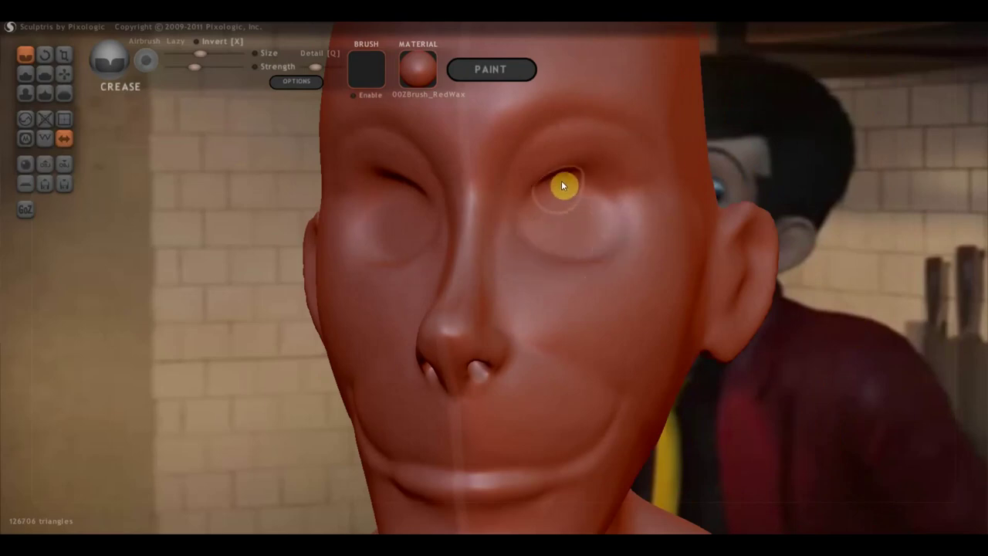
pyautogui.moveTo(537, 193); pyautogui.dragTo(524, 230)
# Step: Make the right eye socket shallower and smoother from a three-quarter view
pyautogui.scroll(-2, 620, 241)
pyautogui.moveTo(584, 266)
pyautogui.mouseDown(button='right')
pyautogui.moveTo(499, 300)
pyautogui.moveTo(480, 265)
pyautogui.moveTo(502, 250)
pyautogui.mouseUp(button='right')
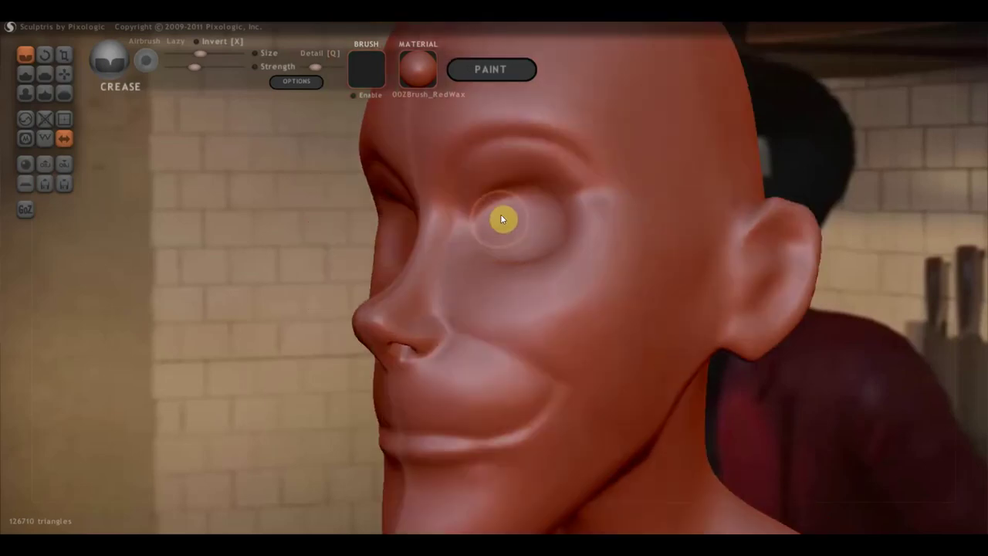
pyautogui.moveTo(499, 247)
pyautogui.mouseDown()
pyautogui.moveTo(509, 208)
pyautogui.moveTo(504, 252)
pyautogui.moveTo(529, 206)
pyautogui.moveTo(483, 234)
pyautogui.moveTo(514, 211)
pyautogui.moveTo(496, 247)
pyautogui.moveTo(481, 225)
pyautogui.moveTo(502, 219)
pyautogui.moveTo(503, 254)
pyautogui.moveTo(483, 247)
pyautogui.moveTo(493, 219)
pyautogui.moveTo(511, 219)
pyautogui.moveTo(519, 244)
pyautogui.moveTo(495, 238)
pyautogui.moveTo(491, 215)
pyautogui.moveTo(489, 243)
pyautogui.moveTo(497, 248)
pyautogui.moveTo(485, 217)
pyautogui.moveTo(495, 223)
pyautogui.mouseUp()
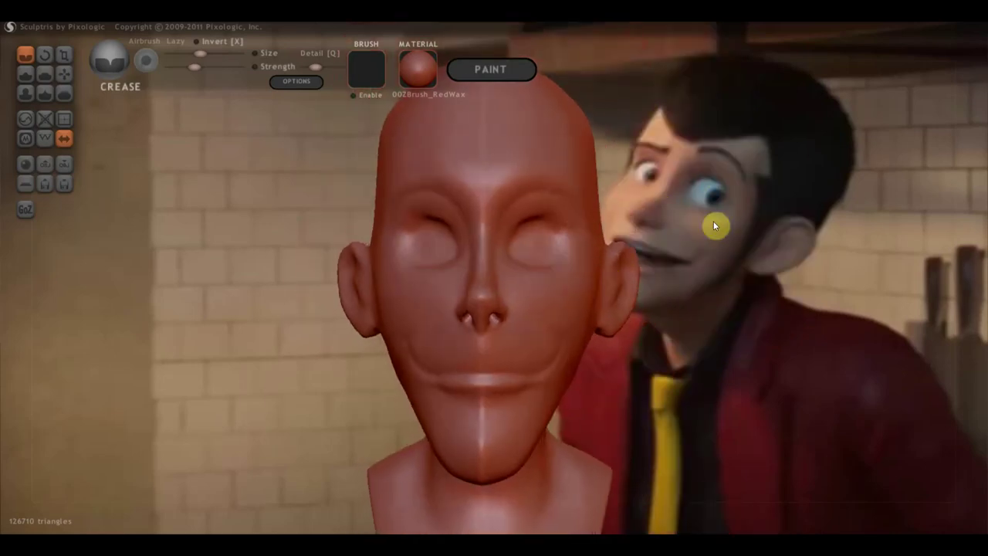
pyautogui.scroll(2, 563, 236)
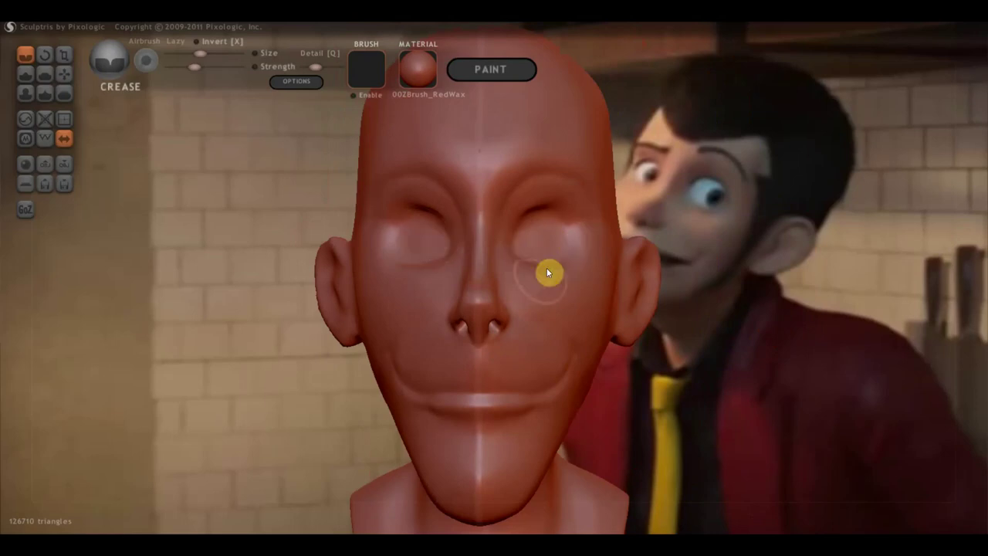
# Step: With Grab selected, orbit and zoom to inspect the bust from above, in profile and front
pyautogui.scroll(-3, 540, 282)
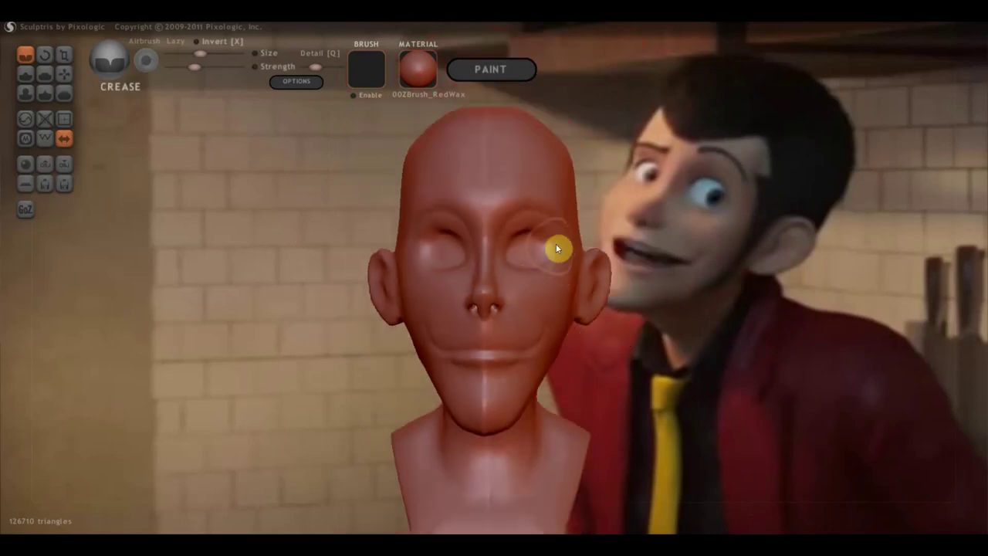
pyautogui.click(66, 68)
pyautogui.scroll(2, 517, 270)
pyautogui.scroll(2, 519, 268)
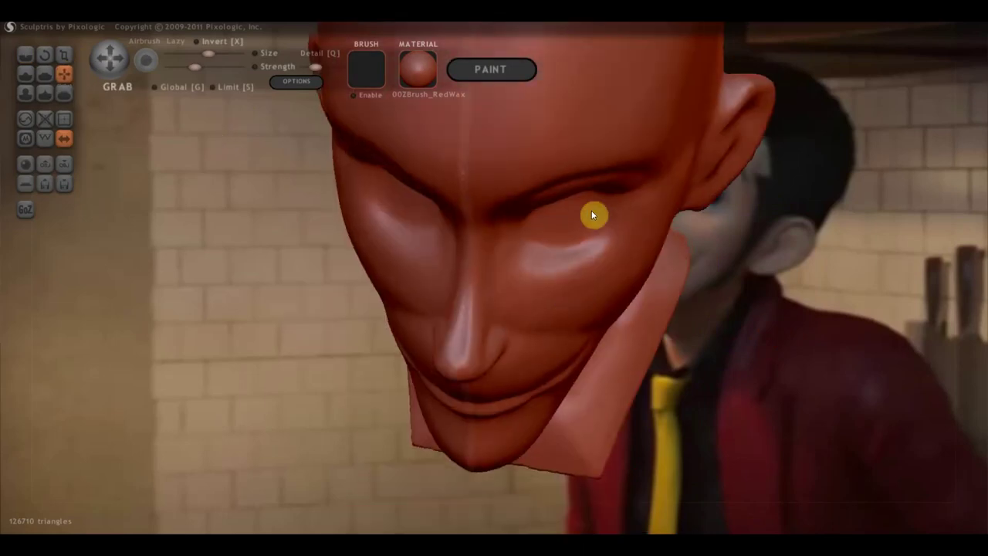
pyautogui.scroll(-2, 567, 260)
pyautogui.moveTo(566, 255)
pyautogui.mouseDown(button='right')
pyautogui.moveTo(556, 288)
pyautogui.moveTo(538, 268)
pyautogui.mouseUp(button='right')
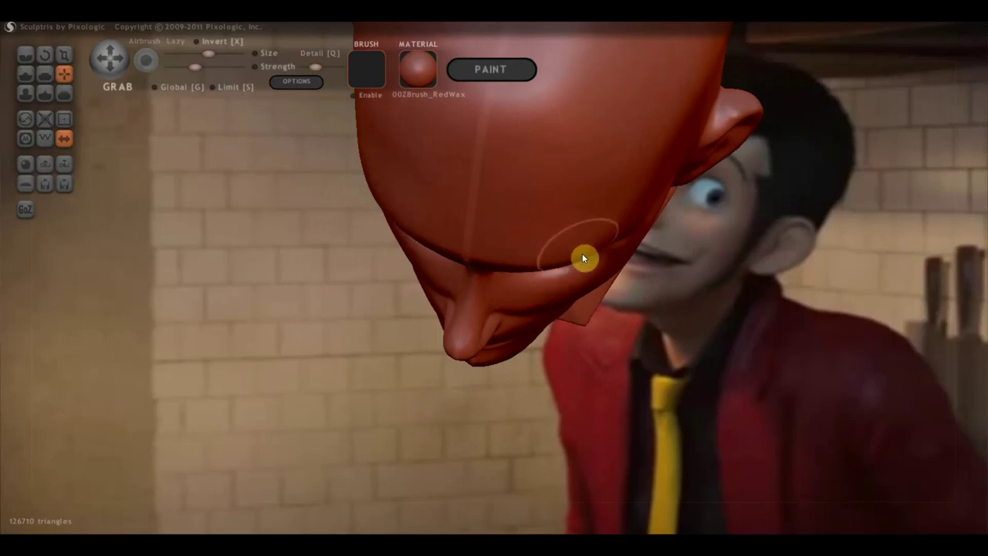
pyautogui.moveTo(582, 253)
pyautogui.mouseDown(button='right')
pyautogui.moveTo(653, 223)
pyautogui.moveTo(521, 161)
pyautogui.mouseUp(button='right')
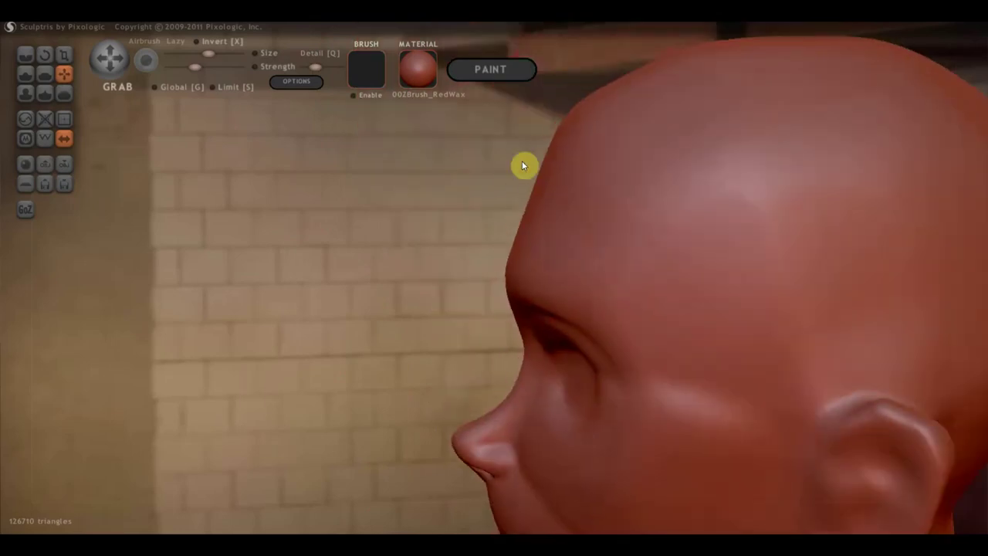
pyautogui.moveTo(602, 326)
pyautogui.mouseDown(button='right')
pyautogui.moveTo(551, 310)
pyautogui.moveTo(608, 311)
pyautogui.moveTo(602, 301)
pyautogui.mouseUp(button='right')
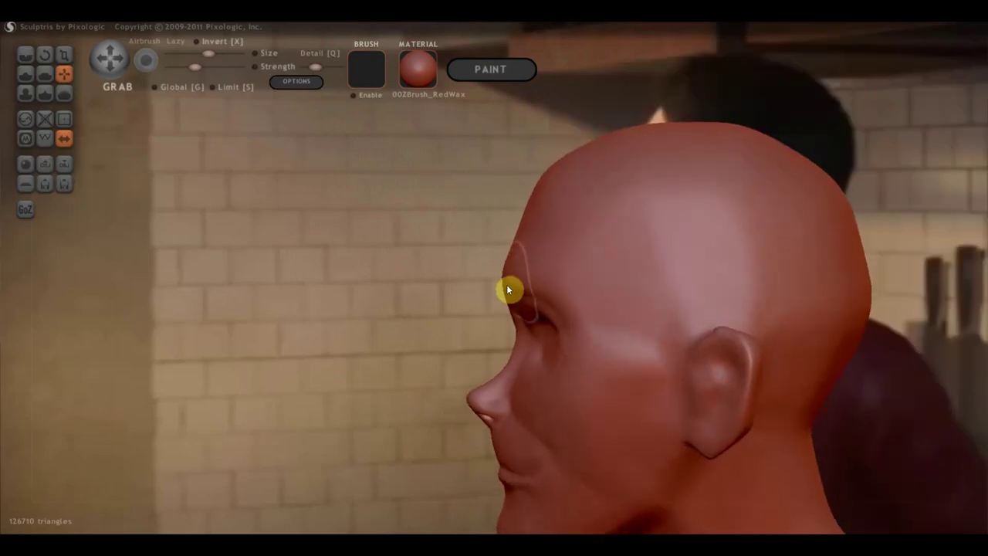
pyautogui.scroll(-3, 517, 266)
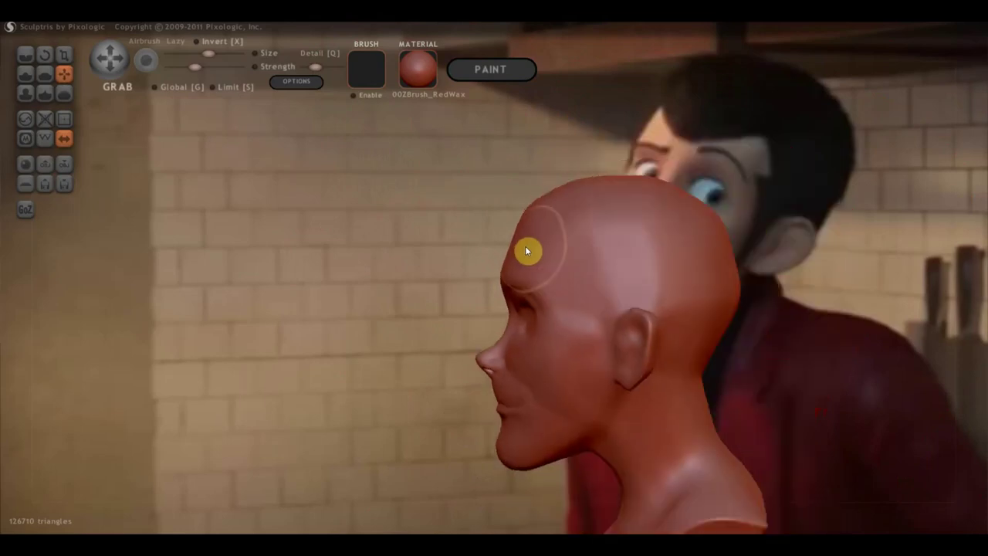
pyautogui.scroll(-2, 548, 259)
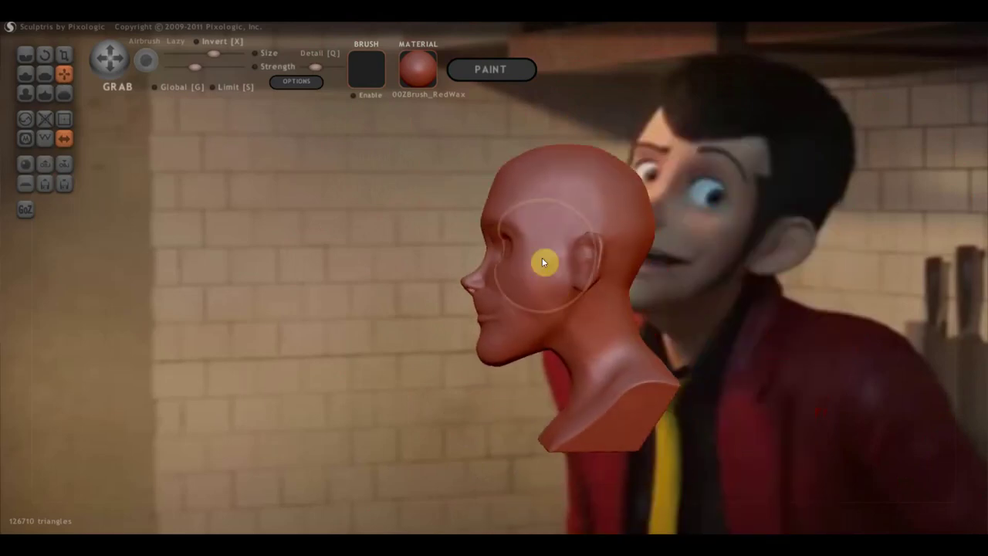
pyautogui.scroll(3, 470, 339)
pyautogui.scroll(1, 470, 339)
pyautogui.scroll(-2, 572, 341)
pyautogui.moveTo(498, 340); pyautogui.dragTo(702, 336, button='right')
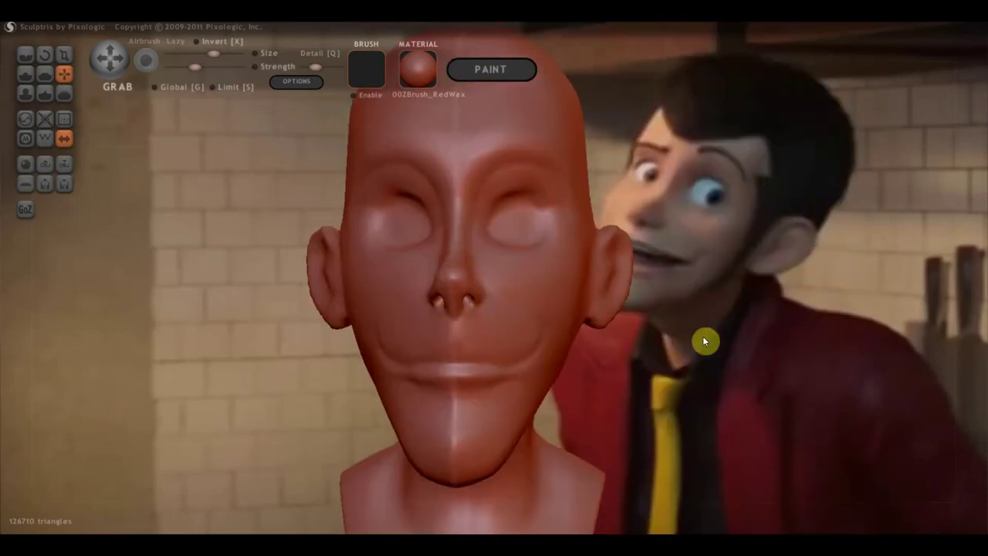
pyautogui.scroll(1, 566, 360)
pyautogui.moveTo(566, 360); pyautogui.dragTo(576, 332, button='middle')
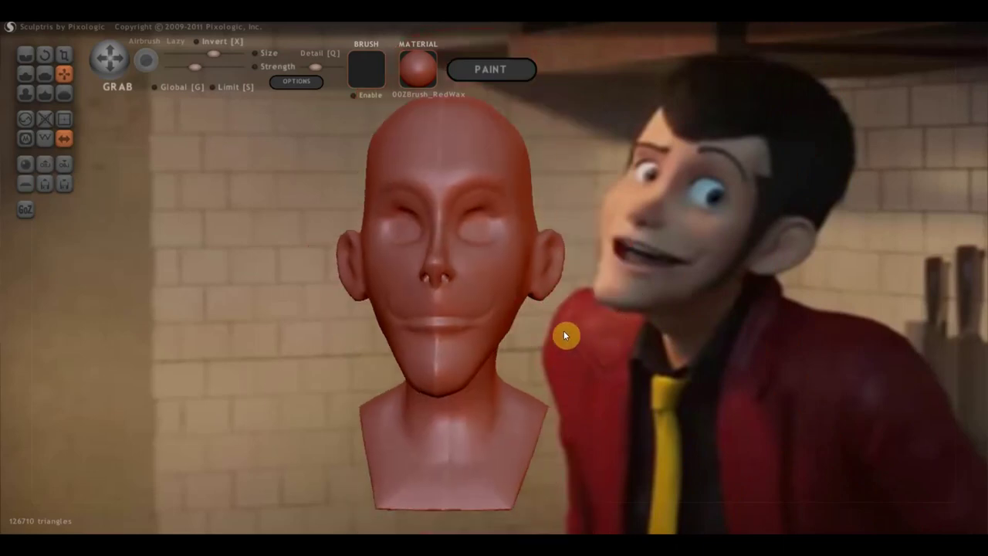
# Step: Switch to the Crease brush with C and spin the head to check all sides
pyautogui.press('c')
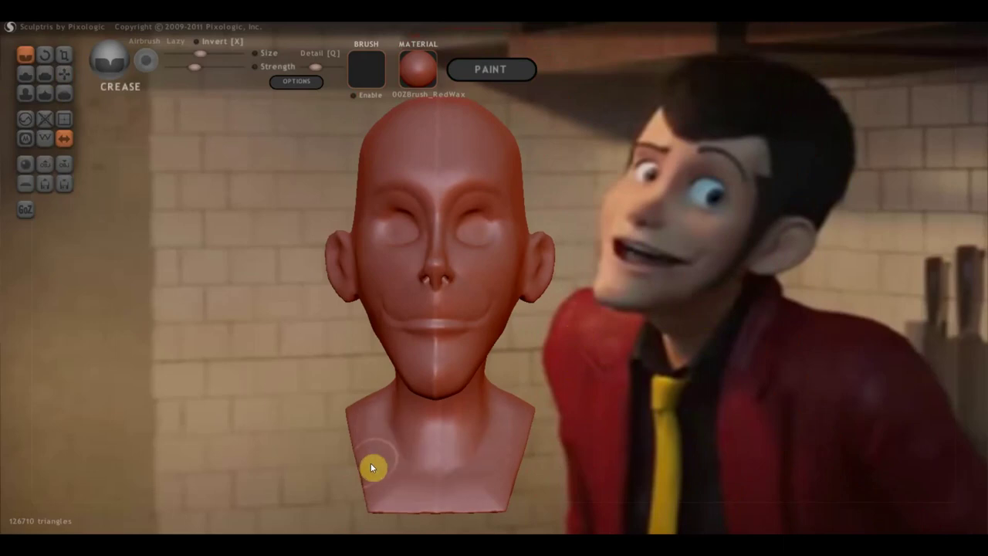
pyautogui.moveTo(412, 485)
pyautogui.mouseDown()
pyautogui.moveTo(633, 440)
pyautogui.moveTo(527, 434)
pyautogui.mouseUp()
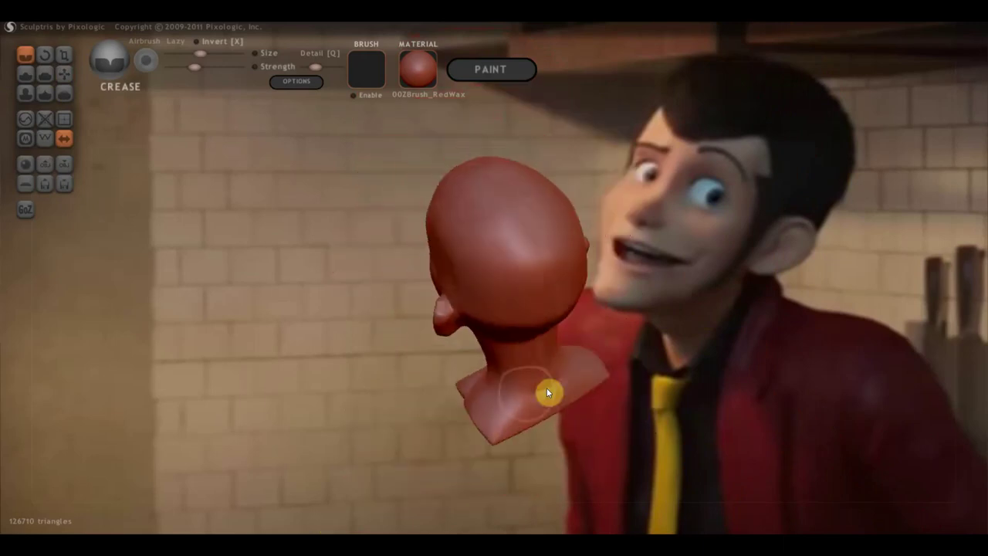
pyautogui.moveTo(453, 399)
pyautogui.mouseDown()
pyautogui.moveTo(752, 353)
pyautogui.moveTo(624, 415)
pyautogui.moveTo(650, 423)
pyautogui.mouseUp()
# Step: Orbit to the ear and crease its lower edge into a rounded lobe
pyautogui.scroll(2, 649, 417)
pyautogui.scroll(5, 612, 364)
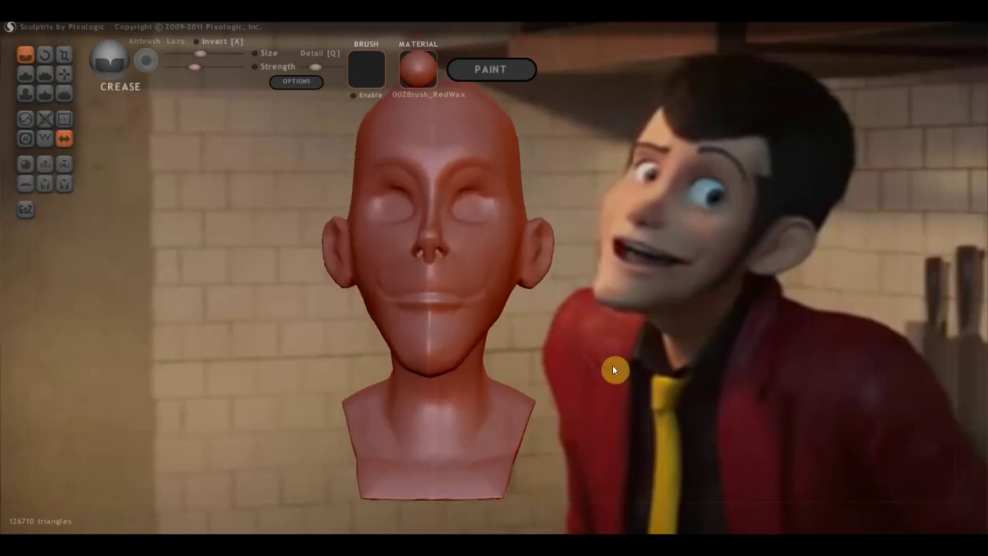
pyautogui.moveTo(581, 330)
pyautogui.mouseDown()
pyautogui.moveTo(572, 271)
pyautogui.moveTo(530, 303)
pyautogui.moveTo(317, 288)
pyautogui.moveTo(522, 293)
pyautogui.mouseUp()
pyautogui.moveTo(287, 240)
pyautogui.mouseDown()
pyautogui.moveTo(322, 256)
pyautogui.moveTo(277, 280)
pyautogui.moveTo(293, 328)
pyautogui.moveTo(329, 353)
pyautogui.moveTo(289, 288)
pyautogui.moveTo(276, 291)
pyautogui.moveTo(286, 221)
pyautogui.moveTo(254, 225)
pyautogui.moveTo(258, 343)
pyautogui.moveTo(286, 363)
pyautogui.moveTo(360, 368)
pyautogui.moveTo(356, 393)
pyautogui.moveTo(362, 260)
pyautogui.moveTo(337, 215)
pyautogui.mouseUp()
pyautogui.moveTo(311, 230); pyautogui.dragTo(559, 270, button='right')
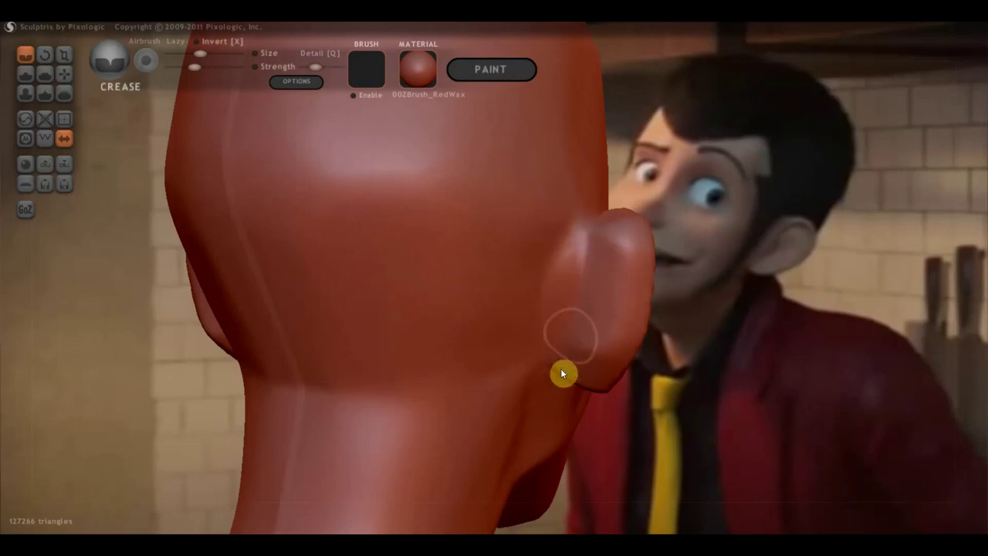
pyautogui.moveTo(562, 375)
pyautogui.mouseDown(button='right')
pyautogui.moveTo(571, 291)
pyautogui.moveTo(563, 244)
pyautogui.mouseUp(button='right')
pyautogui.moveTo(554, 289); pyautogui.dragTo(547, 233)
# Step: Round the ear's top rim with a crease, then orbit around the face to review
pyautogui.moveTo(547, 233)
pyautogui.mouseDown(button='right')
pyautogui.moveTo(551, 302)
pyautogui.moveTo(461, 328)
pyautogui.moveTo(448, 368)
pyautogui.mouseUp(button='right')
pyautogui.moveTo(458, 385)
pyautogui.mouseDown()
pyautogui.moveTo(439, 381)
pyautogui.moveTo(466, 367)
pyautogui.moveTo(412, 355)
pyautogui.moveTo(487, 355)
pyautogui.moveTo(381, 388)
pyautogui.moveTo(485, 352)
pyautogui.moveTo(402, 369)
pyautogui.mouseUp()
pyautogui.moveTo(401, 368)
pyautogui.mouseDown(button='right')
pyautogui.moveTo(402, 358)
pyautogui.moveTo(284, 286)
pyautogui.mouseUp(button='right')
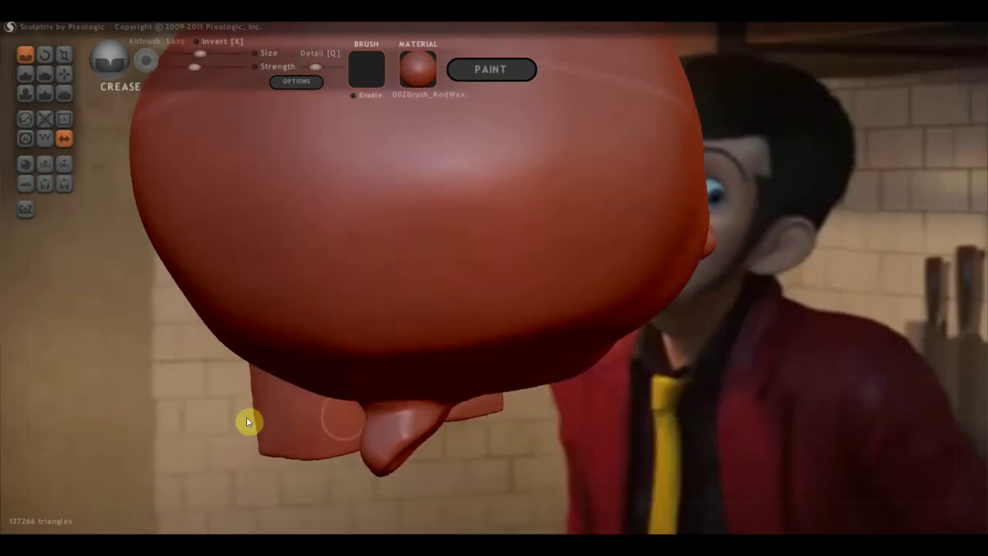
pyautogui.moveTo(249, 419)
pyautogui.mouseDown()
pyautogui.moveTo(493, 301)
pyautogui.moveTo(515, 331)
pyautogui.mouseUp()
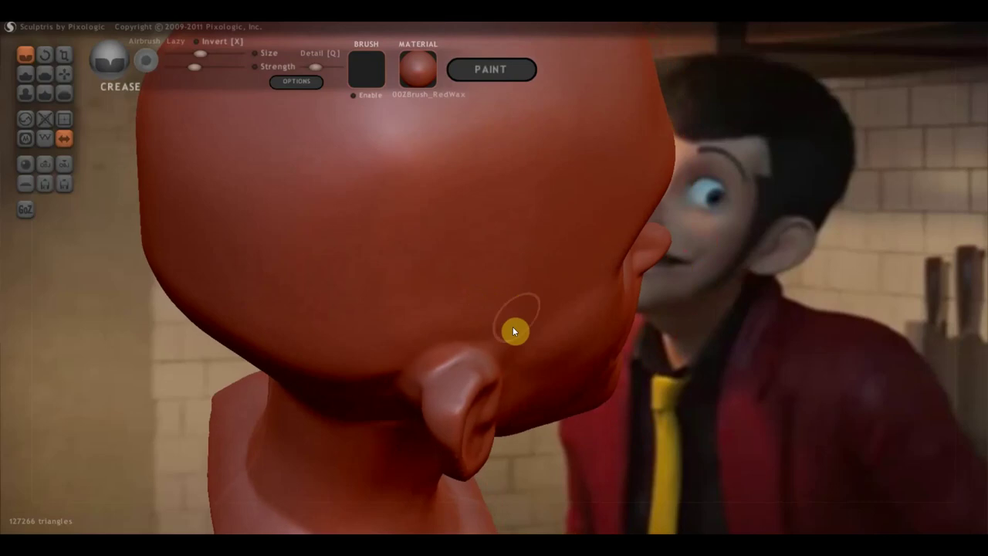
pyautogui.moveTo(400, 398); pyautogui.dragTo(179, 322)
pyautogui.moveTo(332, 280)
pyautogui.mouseDown()
pyautogui.moveTo(398, 264)
pyautogui.moveTo(357, 289)
pyautogui.moveTo(434, 263)
pyautogui.mouseUp()
pyautogui.scroll(2, 434, 263)
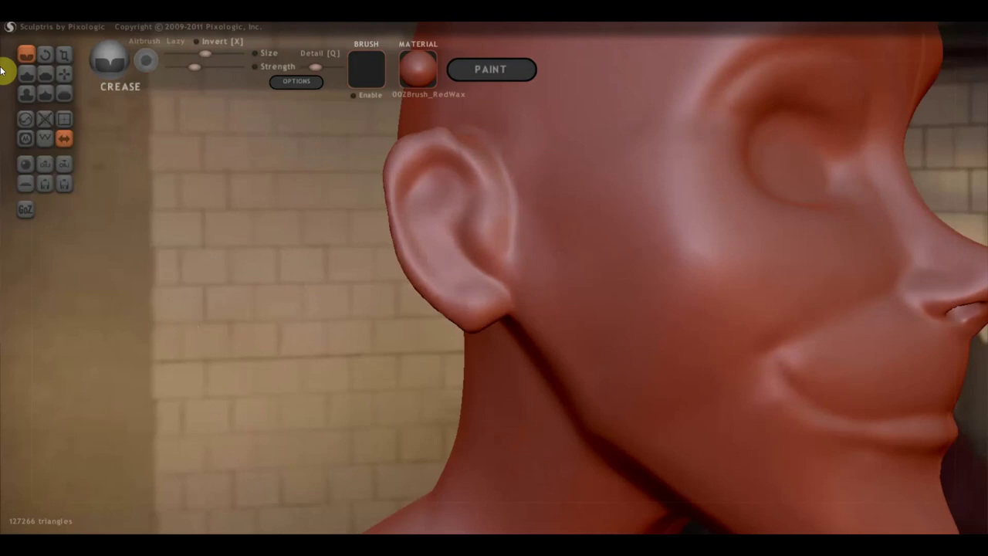
# Step: Pull the earlobe slightly downward with a smaller Grab brush, then zoom out
pyautogui.click(65, 74)
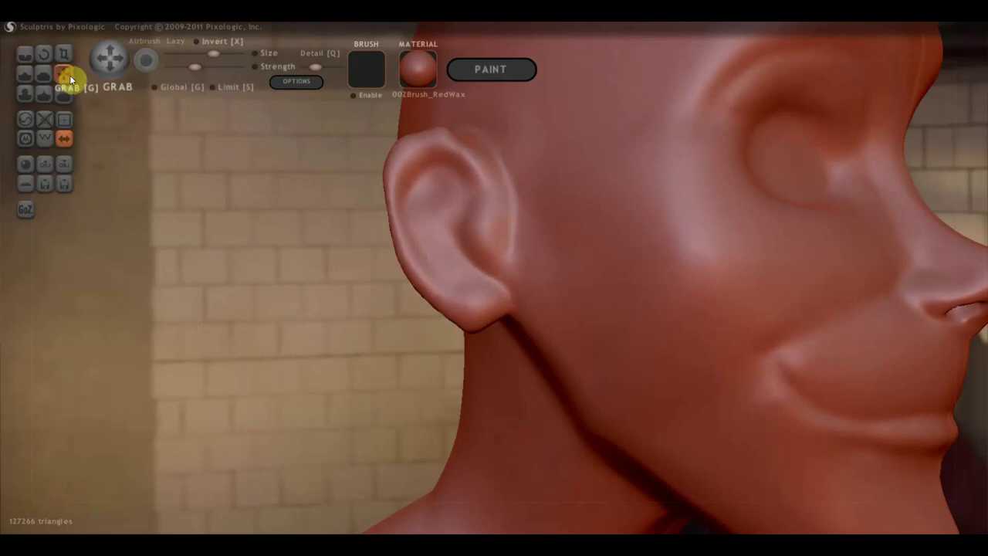
pyautogui.click(199, 55)
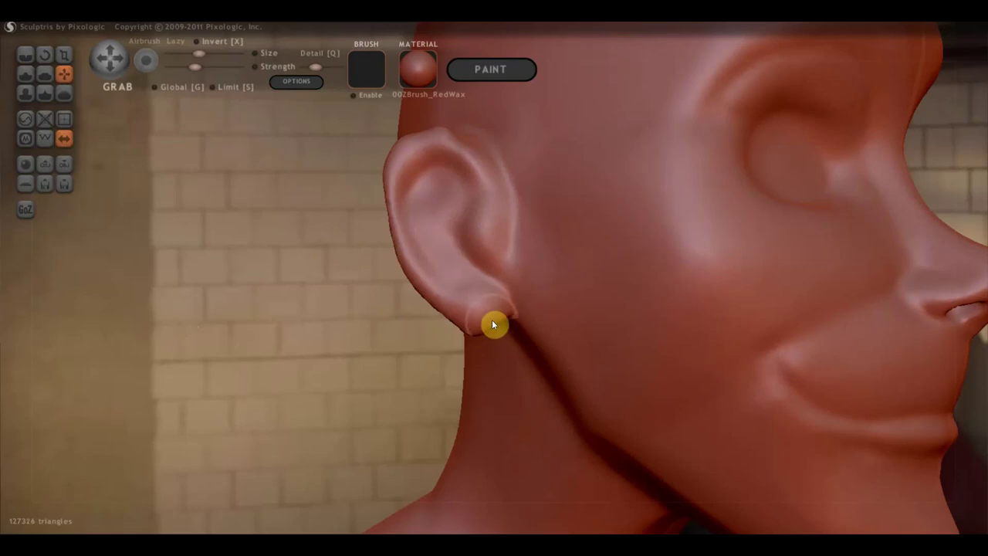
pyautogui.moveTo(492, 321)
pyautogui.mouseDown()
pyautogui.moveTo(497, 333)
pyautogui.moveTo(435, 303)
pyautogui.moveTo(429, 288)
pyautogui.mouseUp()
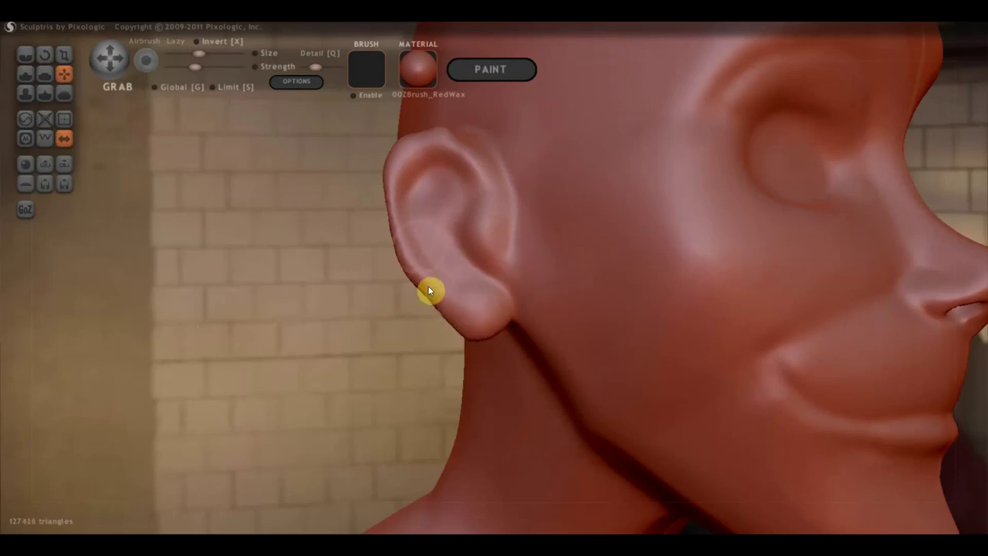
pyautogui.scroll(-5, 420, 231)
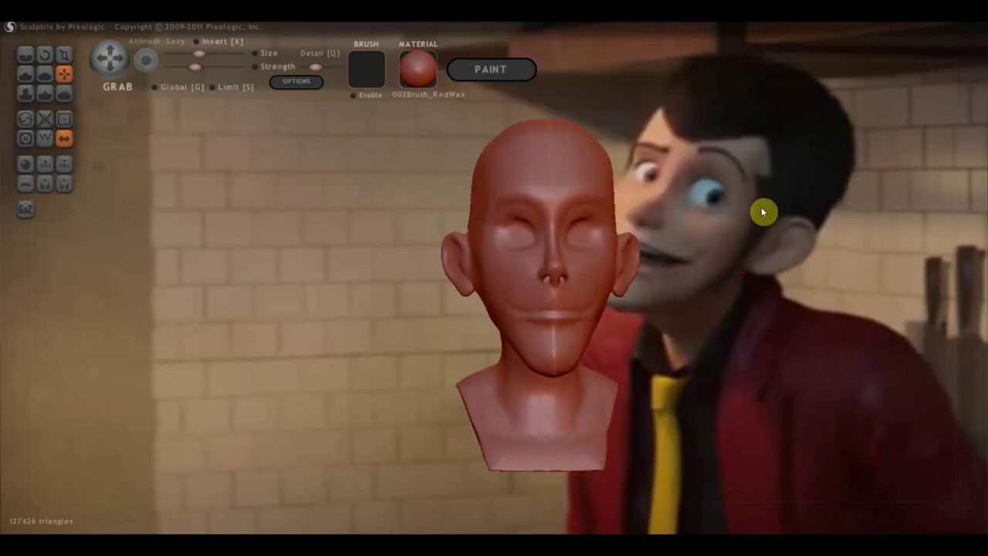
# Step: Drag the mouth and chin down into a long jaw and push the chin forward
pyautogui.moveTo(862, 113)
pyautogui.mouseDown()
pyautogui.moveTo(609, 258)
pyautogui.moveTo(582, 242)
pyautogui.moveTo(513, 257)
pyautogui.mouseUp()
pyautogui.scroll(-2, 512, 259)
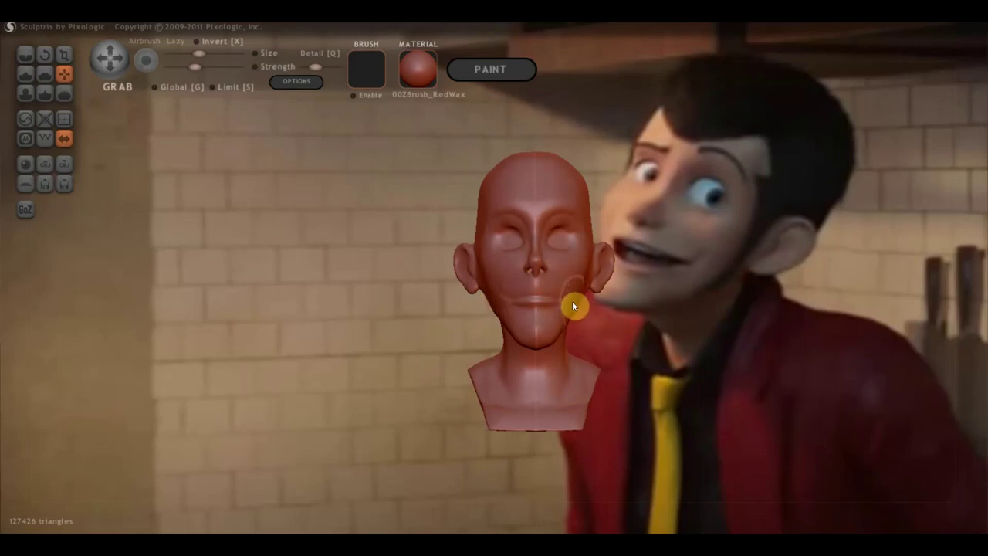
pyautogui.moveTo(569, 303); pyautogui.dragTo(557, 360)
pyautogui.scroll(2, 550, 379)
pyautogui.moveTo(547, 376); pyautogui.dragTo(394, 337, button='right')
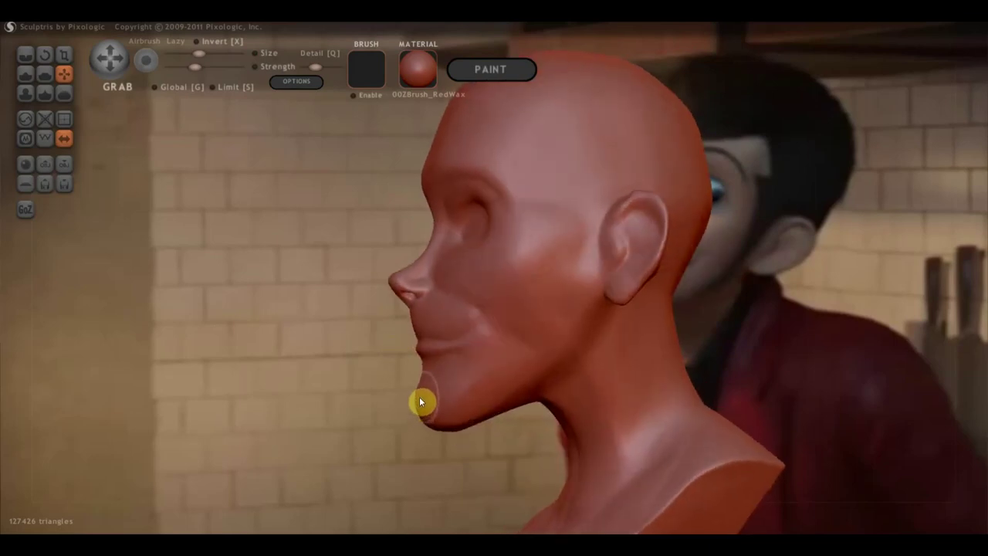
pyautogui.scroll(-3, 430, 393)
pyautogui.moveTo(427, 390); pyautogui.dragTo(443, 377)
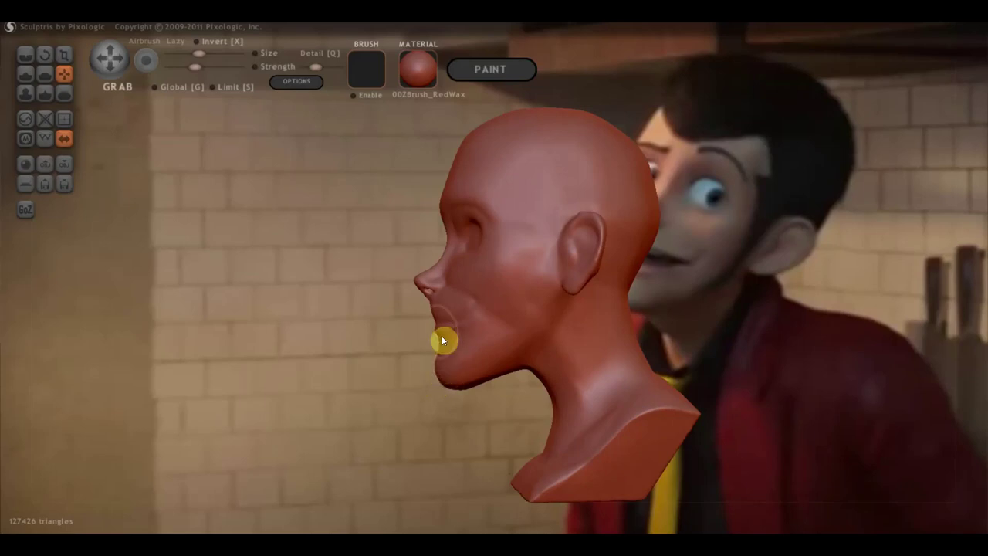
# Step: Lift the upper lip and bring the head back to a front view
pyautogui.scroll(3, 436, 327)
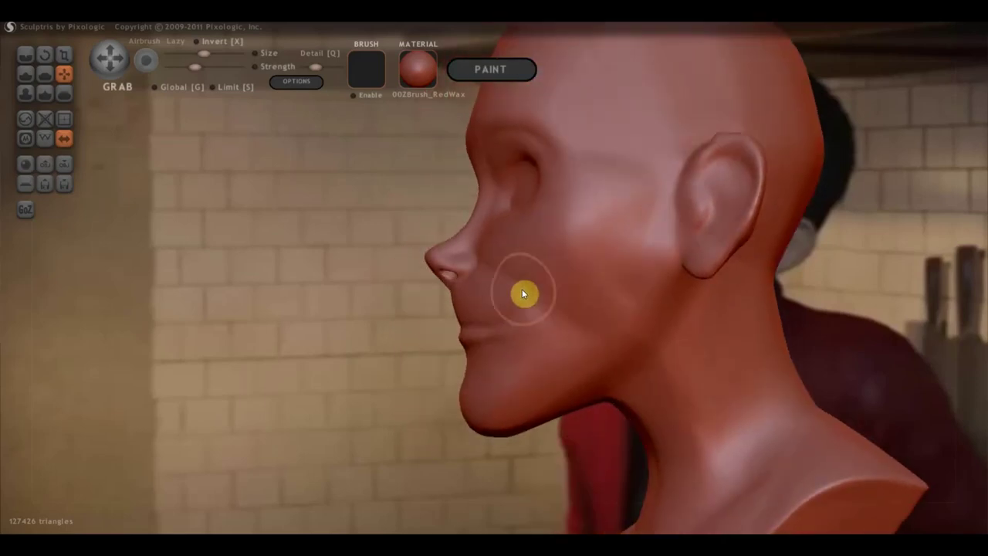
pyautogui.scroll(1, 522, 293)
pyautogui.moveTo(447, 341); pyautogui.dragTo(460, 305)
pyautogui.scroll(-4, 540, 301)
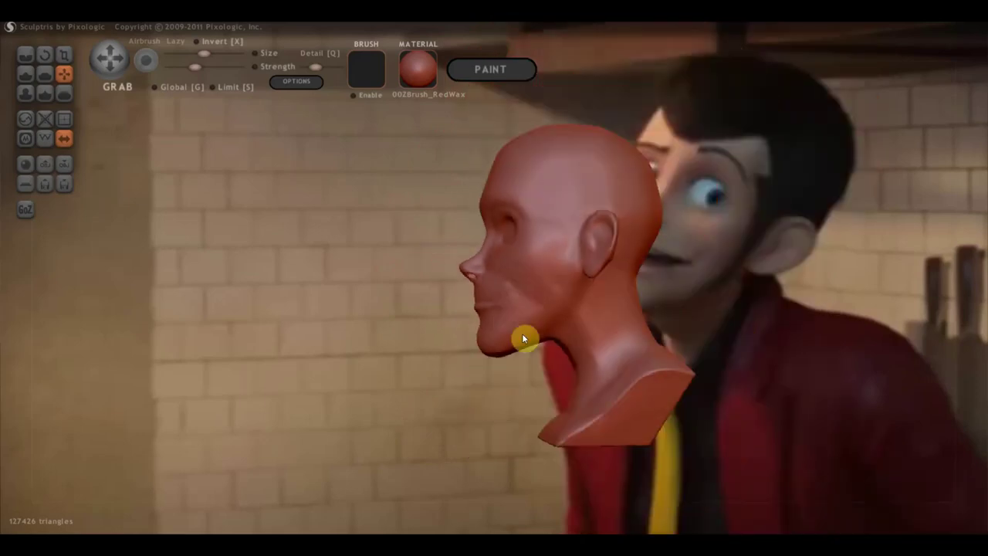
pyautogui.moveTo(518, 336)
pyautogui.mouseDown(button='right')
pyautogui.moveTo(675, 341)
pyautogui.moveTo(623, 337)
pyautogui.mouseUp(button='right')
pyautogui.scroll(2, 536, 333)
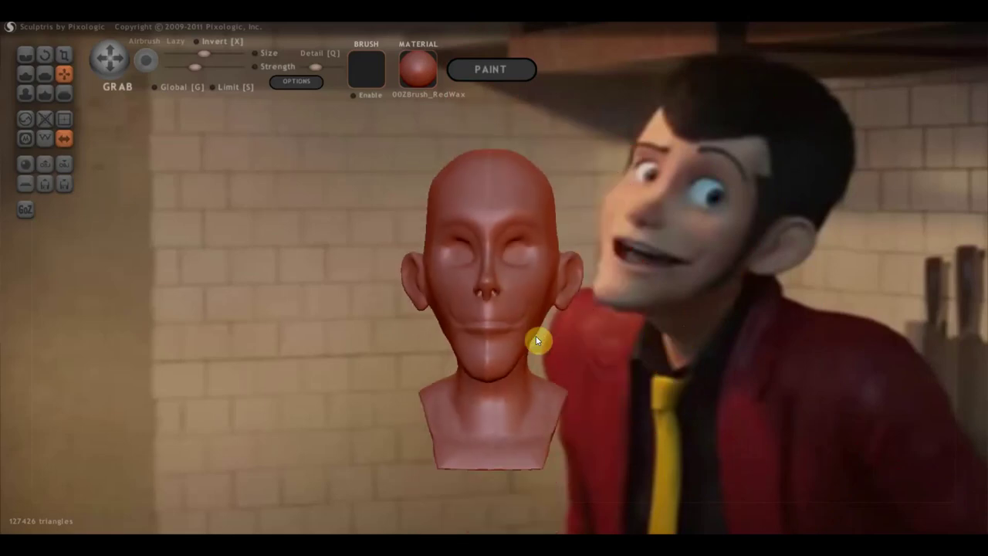
# Step: Add a fold from below the right ear toward the jaw and view the right profile
pyautogui.moveTo(542, 303); pyautogui.dragTo(533, 341)
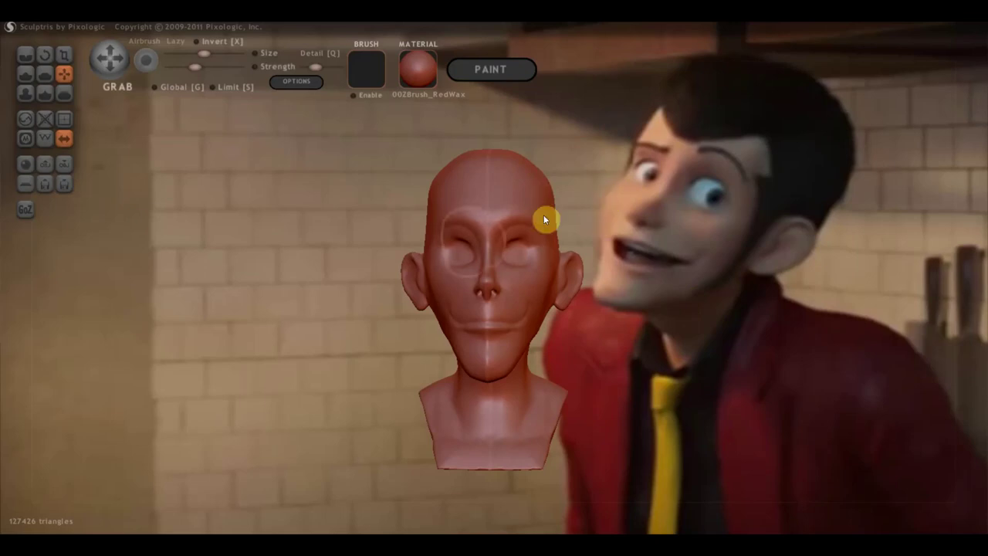
pyautogui.moveTo(522, 253)
pyautogui.mouseDown(button='right')
pyautogui.moveTo(526, 265)
pyautogui.moveTo(507, 301)
pyautogui.moveTo(425, 270)
pyautogui.mouseUp(button='right')
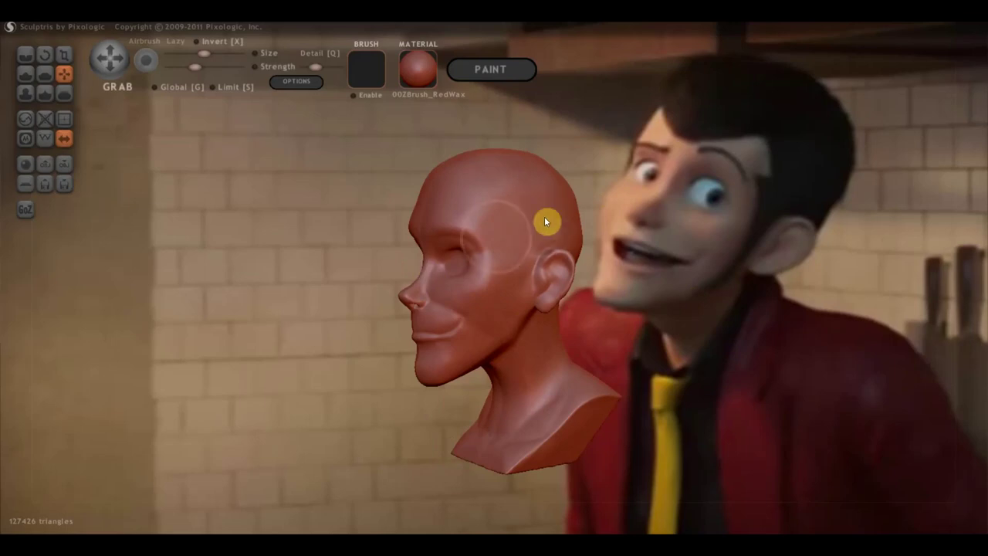
pyautogui.moveTo(520, 236)
pyautogui.keyDown('shift'); pyautogui.mouseDown(button='right')
pyautogui.moveTo(444, 252)
pyautogui.moveTo(602, 251)
pyautogui.mouseUp(button='right'); pyautogui.keyUp('shift')
pyautogui.scroll(3, 631, 304)
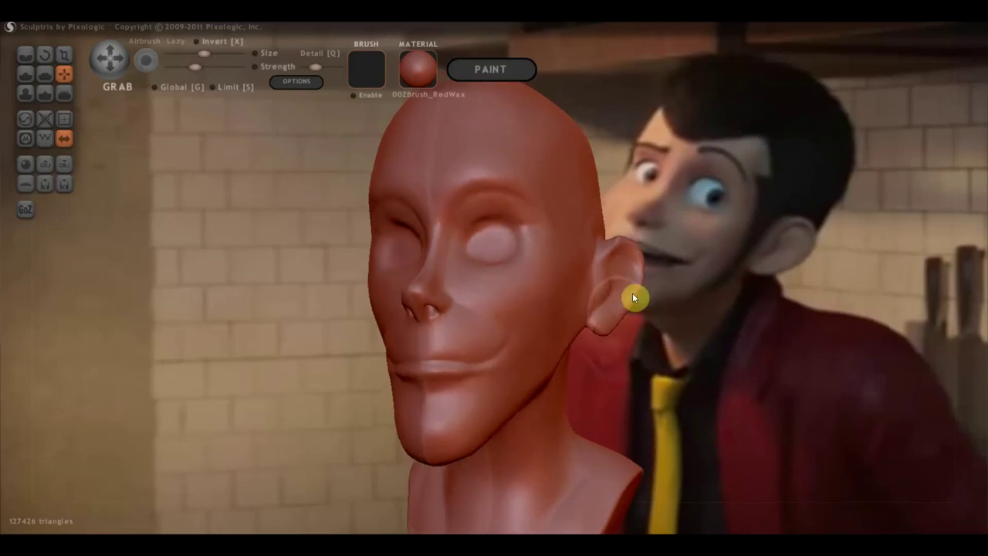
pyautogui.scroll(1, 625, 301)
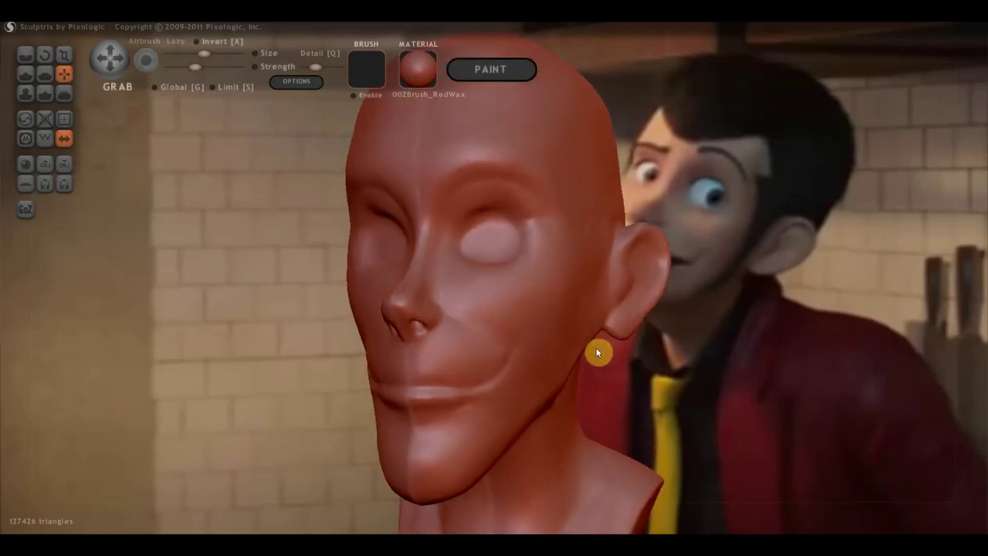
pyautogui.moveTo(596, 353); pyautogui.dragTo(592, 363, button='right')
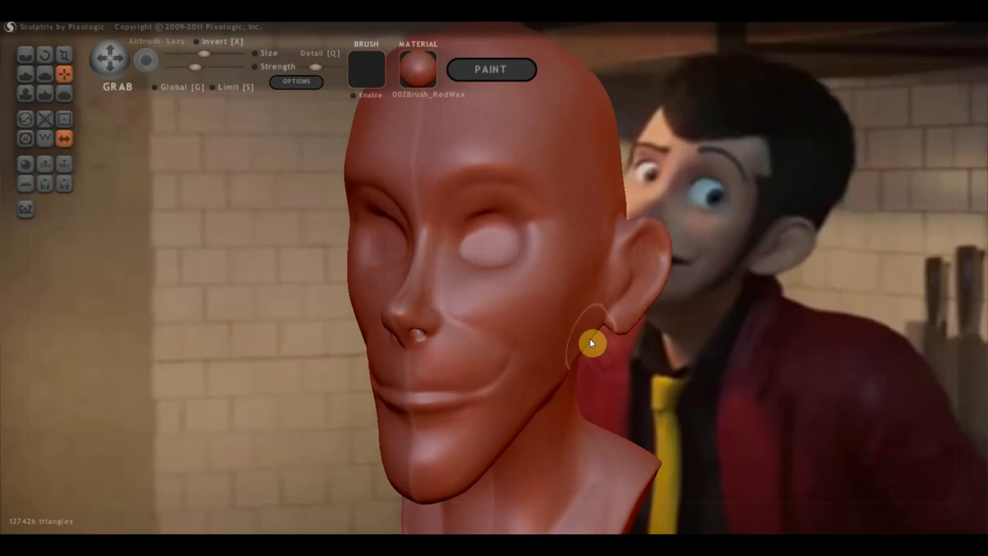
# Step: Turn the bust around to face front and zoom in on the ear and jaw
pyautogui.moveTo(564, 366)
pyautogui.mouseDown(button='right')
pyautogui.moveTo(498, 400)
pyautogui.moveTo(556, 375)
pyautogui.moveTo(439, 255)
pyautogui.moveTo(349, 266)
pyautogui.mouseUp(button='right')
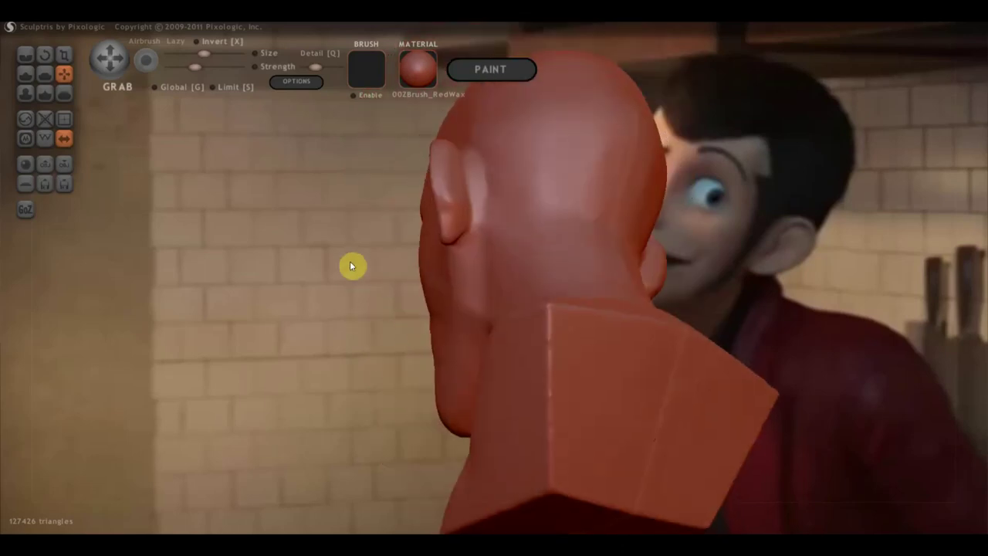
pyautogui.scroll(-2, 446, 300)
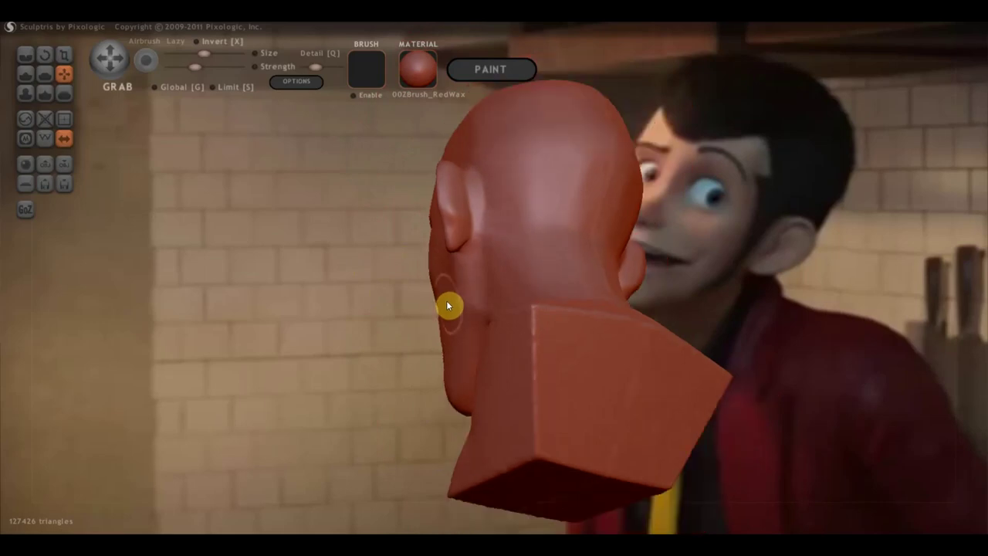
pyautogui.moveTo(460, 293)
pyautogui.mouseDown(button='right')
pyautogui.moveTo(702, 327)
pyautogui.moveTo(787, 356)
pyautogui.mouseUp(button='right')
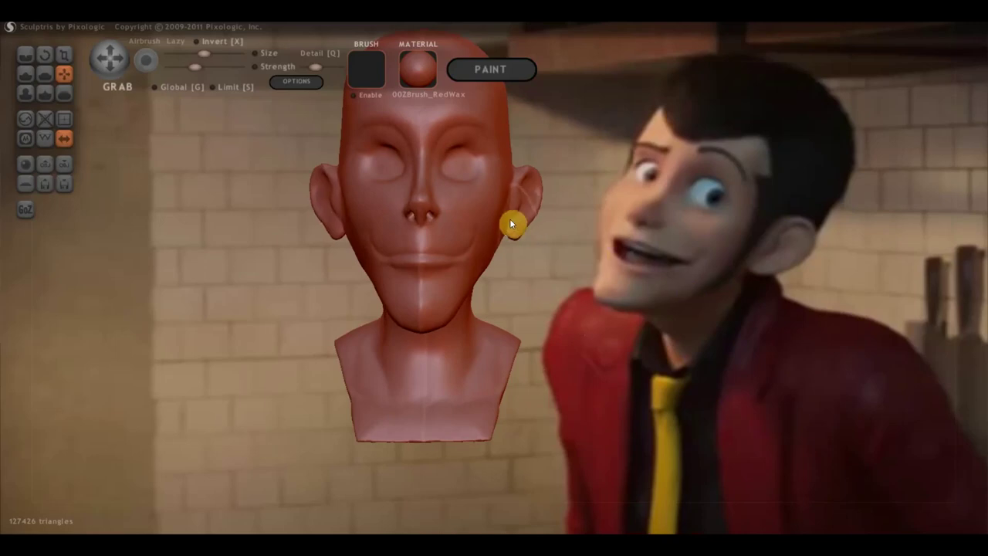
pyautogui.scroll(2, 534, 218)
pyautogui.scroll(3, 538, 213)
pyautogui.scroll(3, 538, 213)
pyautogui.scroll(3, 536, 195)
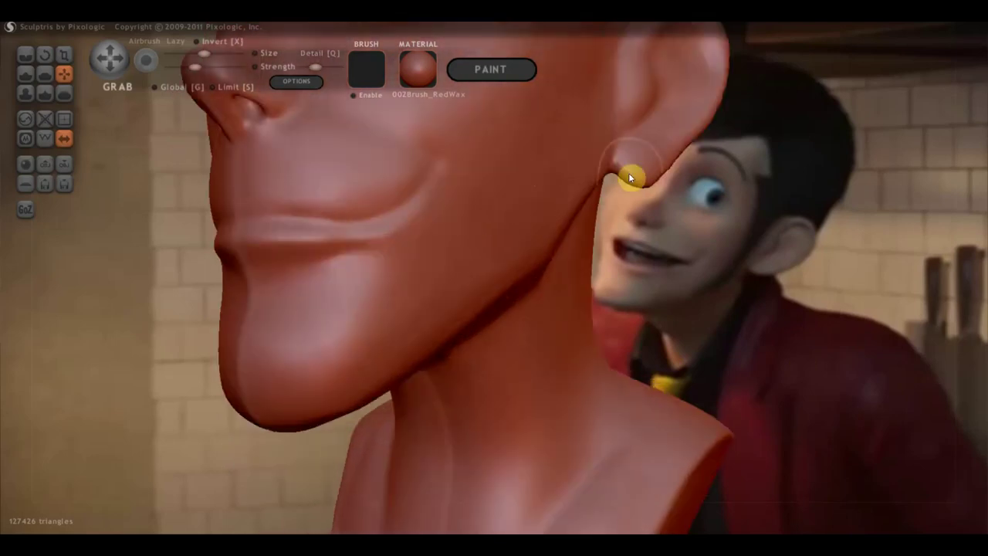
pyautogui.scroll(-1, 598, 186)
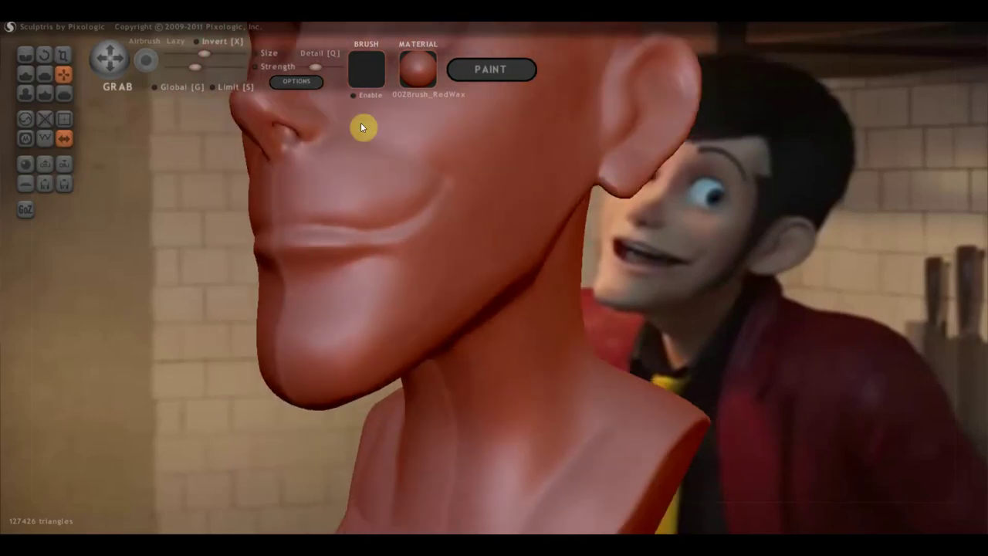
# Step: Reshape and fill out the earlobe with the Draw brush in Clay mode
pyautogui.press('d')
pyautogui.moveTo(623, 199)
pyautogui.mouseDown()
pyautogui.moveTo(610, 169)
pyautogui.moveTo(591, 180)
pyautogui.moveTo(612, 168)
pyautogui.moveTo(616, 176)
pyautogui.mouseUp()
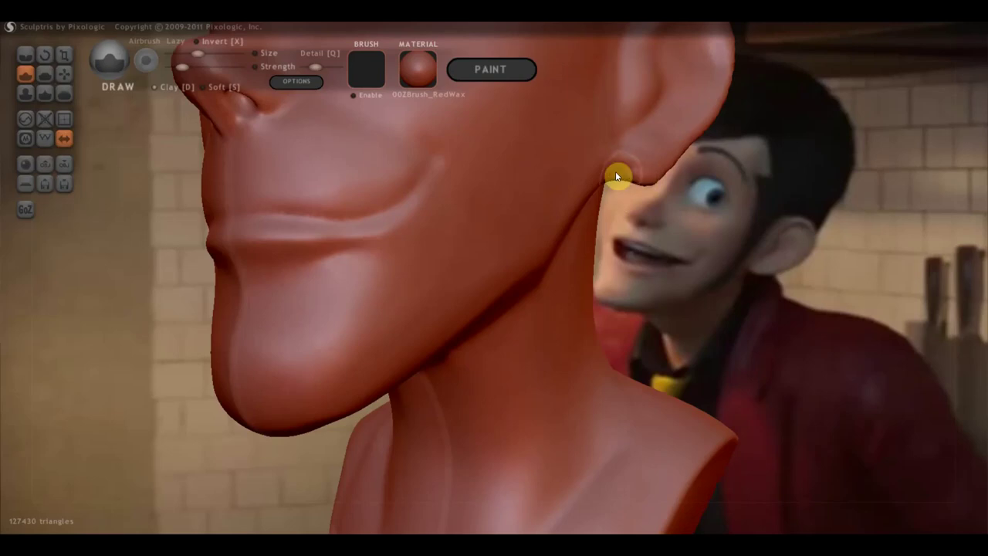
pyautogui.click(154, 87)
pyautogui.moveTo(617, 182)
pyautogui.mouseDown()
pyautogui.moveTo(609, 192)
pyautogui.moveTo(639, 188)
pyautogui.mouseUp()
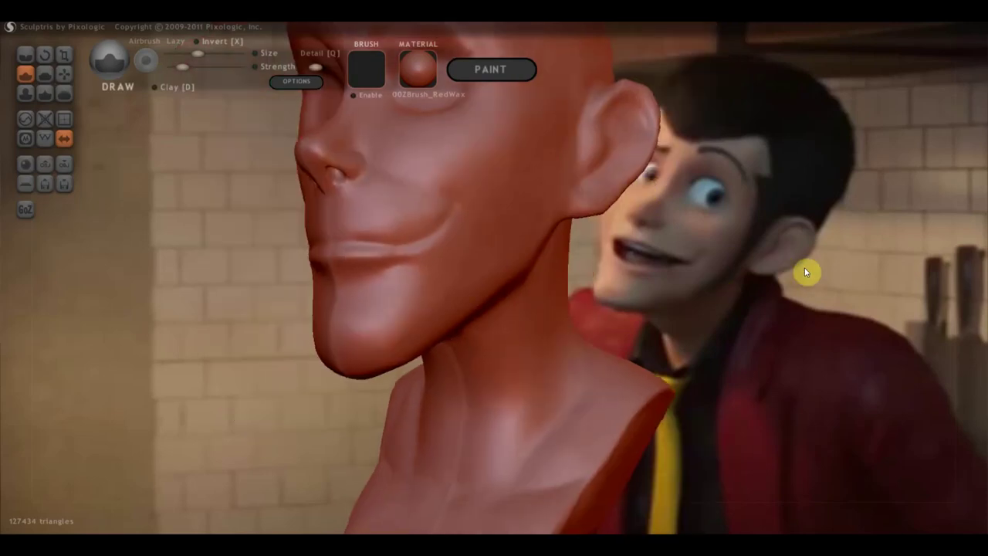
# Step: Flatten the jaw and neck below the ear with a smaller Flatten brush
pyautogui.moveTo(716, 265)
pyautogui.mouseDown()
pyautogui.moveTo(589, 205)
pyautogui.moveTo(536, 203)
pyautogui.mouseUp()
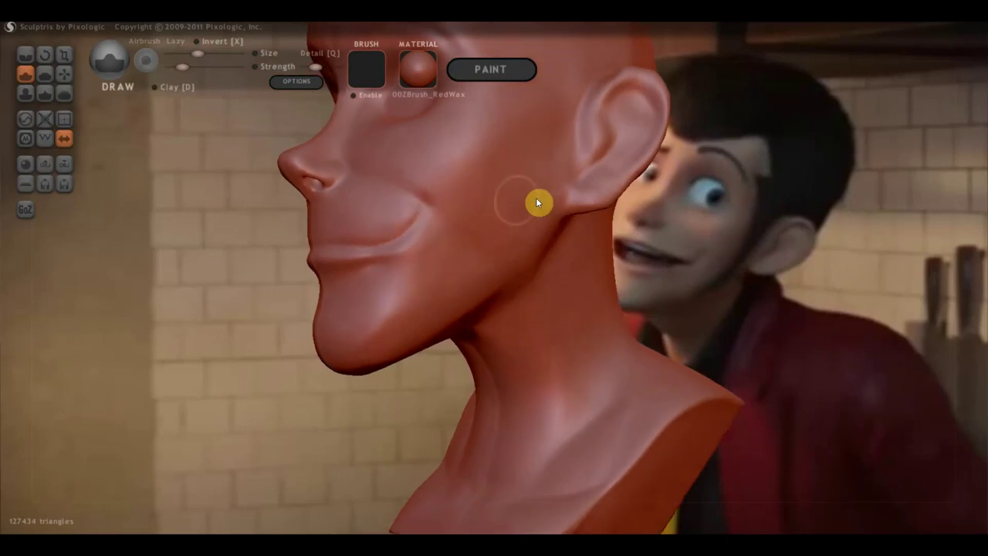
pyautogui.click(44, 74)
pyautogui.scroll(3, 594, 228)
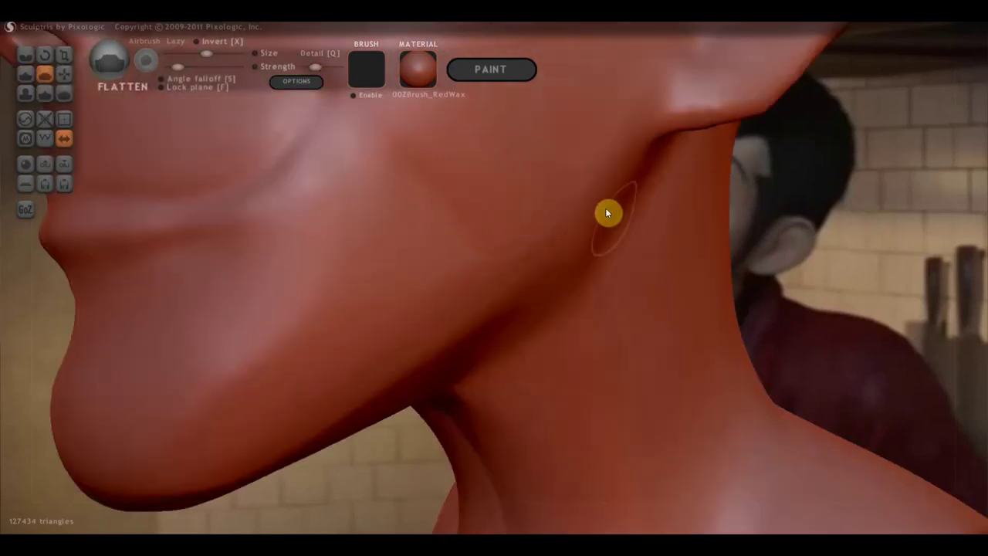
pyautogui.scroll(-3, 552, 171)
pyautogui.moveTo(578, 232)
pyautogui.mouseDown(button='right')
pyautogui.moveTo(551, 198)
pyautogui.moveTo(502, 177)
pyautogui.moveTo(654, 96)
pyautogui.mouseUp(button='right')
pyautogui.moveTo(207, 54); pyautogui.dragTo(197, 53)
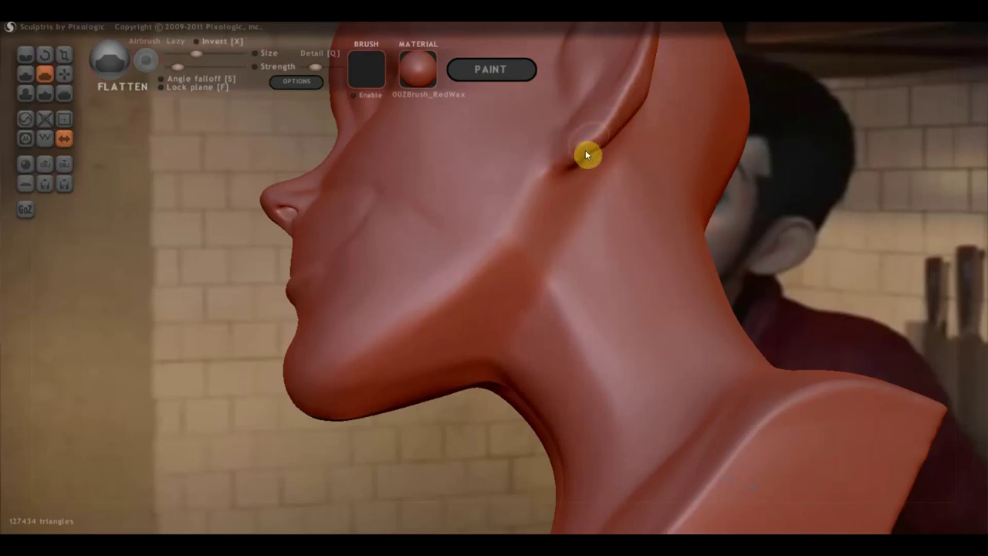
pyautogui.moveTo(595, 157); pyautogui.dragTo(606, 106, button='right')
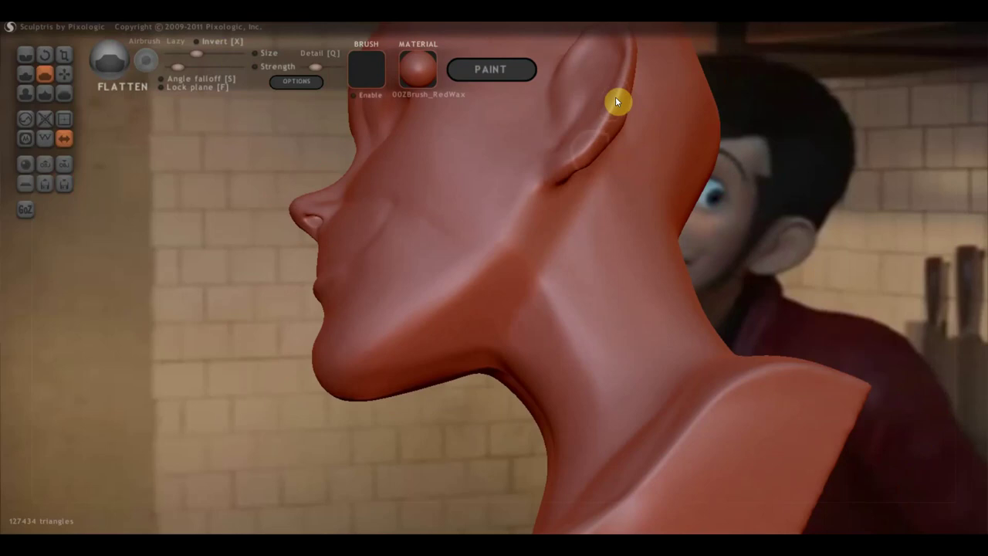
pyautogui.moveTo(553, 183)
pyautogui.mouseDown(button='right')
pyautogui.moveTo(567, 166)
pyautogui.moveTo(486, 119)
pyautogui.moveTo(636, 187)
pyautogui.moveTo(802, 212)
pyautogui.mouseUp(button='right')
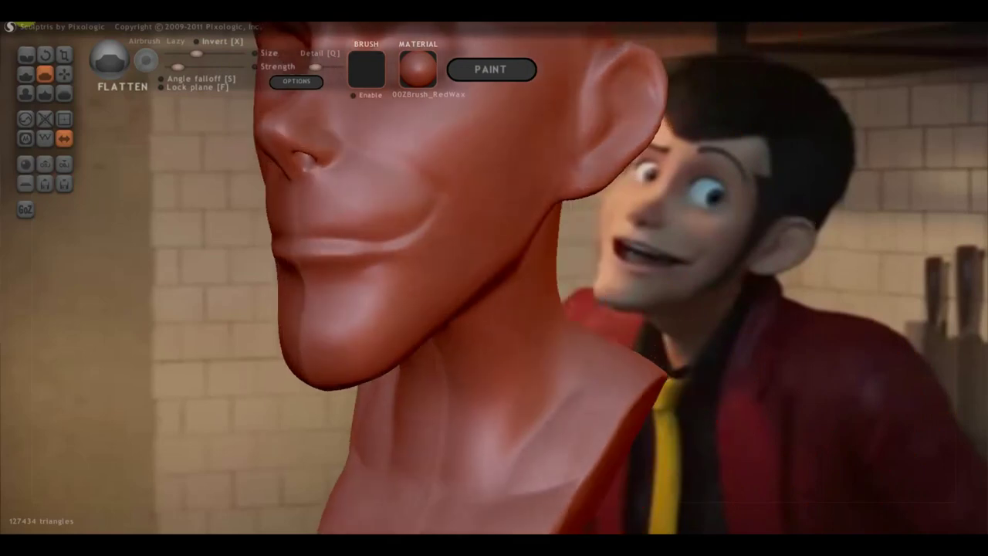
pyautogui.click(63, 76)
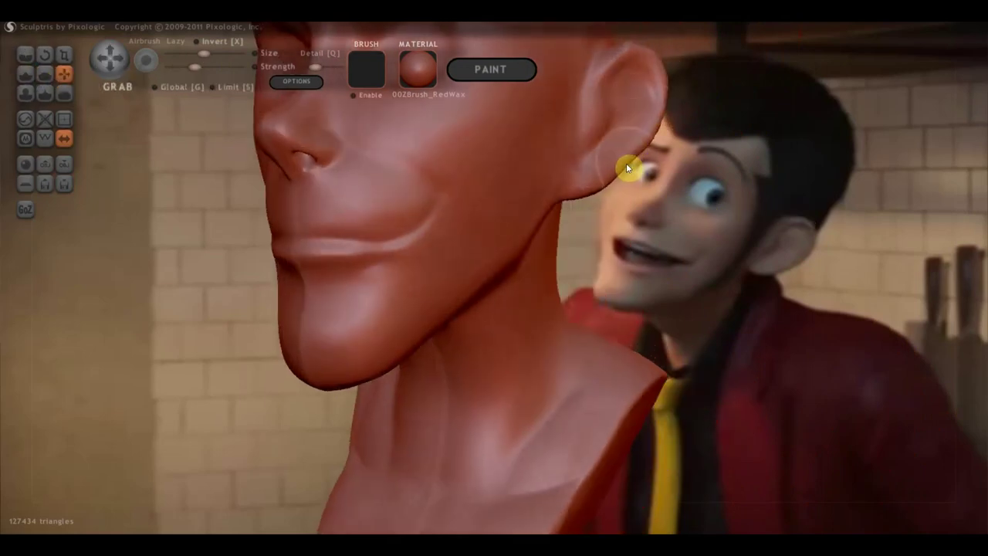
# Step: Zoom out and orbit from side to front, then to a three-quarter view of the bust
pyautogui.moveTo(639, 165); pyautogui.dragTo(634, 139, button='right')
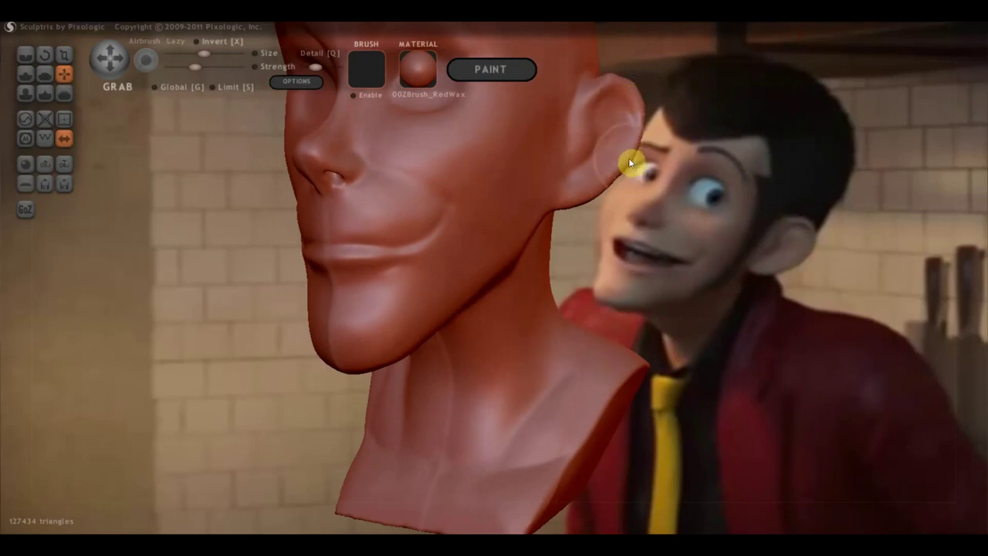
pyautogui.scroll(-3, 622, 161)
pyautogui.moveTo(620, 162); pyautogui.dragTo(541, 265, button='right')
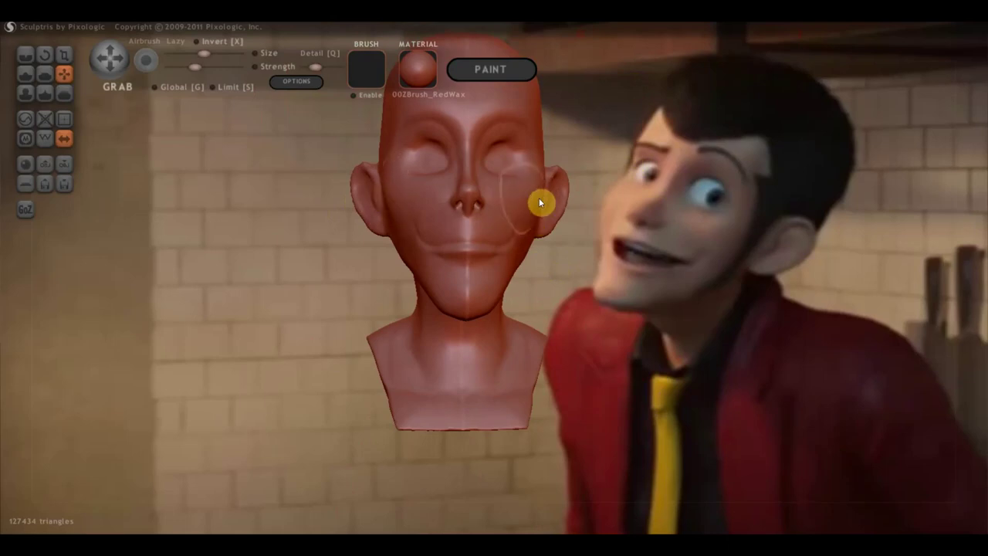
pyautogui.scroll(-1, 470, 202)
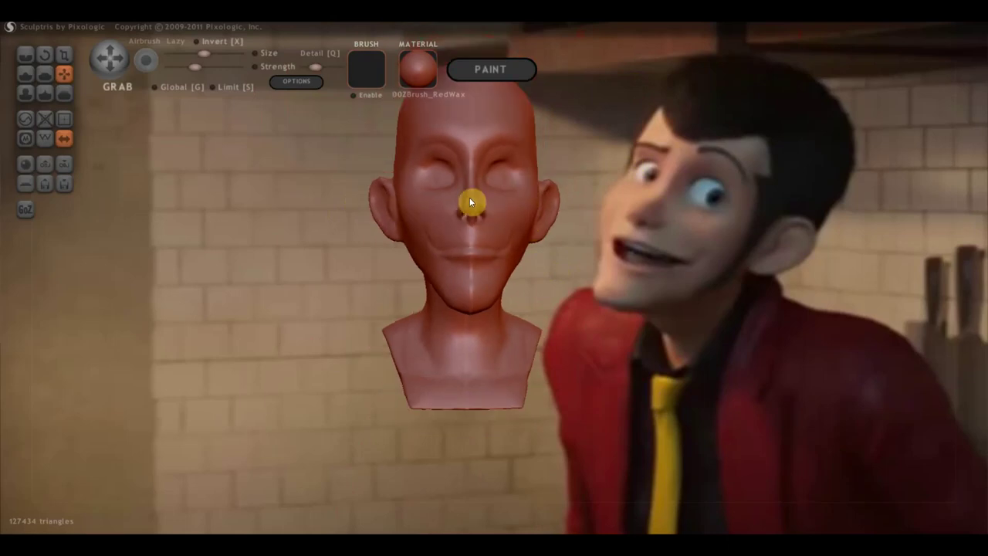
pyautogui.moveTo(417, 116)
pyautogui.mouseDown(button='right')
pyautogui.moveTo(568, 260)
pyautogui.moveTo(644, 258)
pyautogui.moveTo(421, 260)
pyautogui.moveTo(566, 259)
pyautogui.mouseUp(button='right')
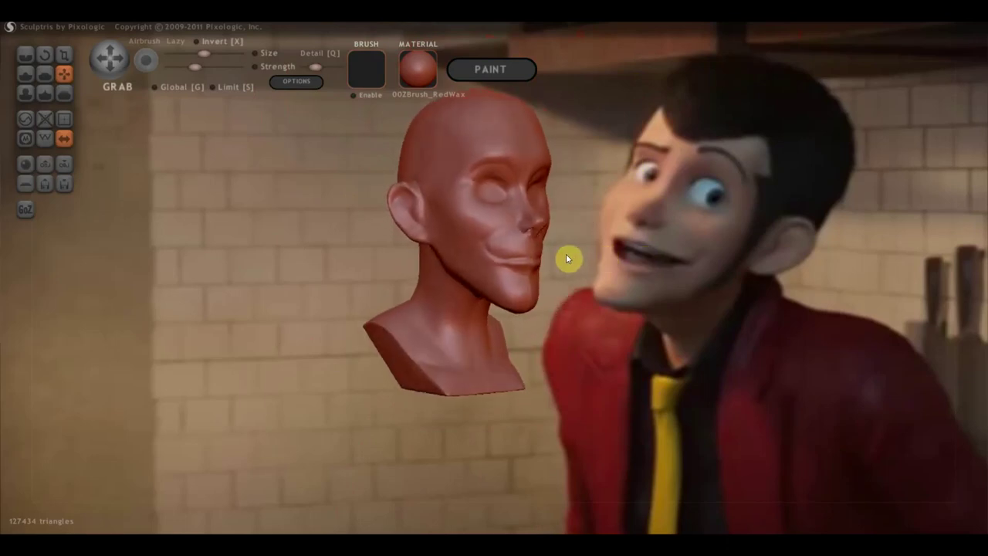
pyautogui.scroll(2, 565, 258)
pyautogui.scroll(2, 566, 258)
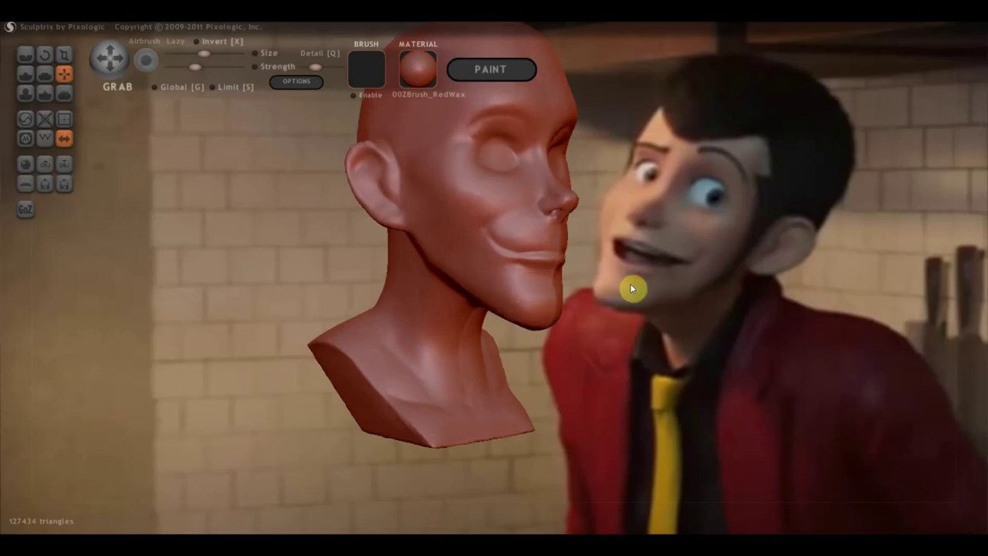
pyautogui.scroll(2, 629, 283)
pyautogui.scroll(-1, 575, 276)
pyautogui.moveTo(578, 275)
pyautogui.mouseDown()
pyautogui.moveTo(540, 346)
pyautogui.moveTo(563, 338)
pyautogui.mouseUp()
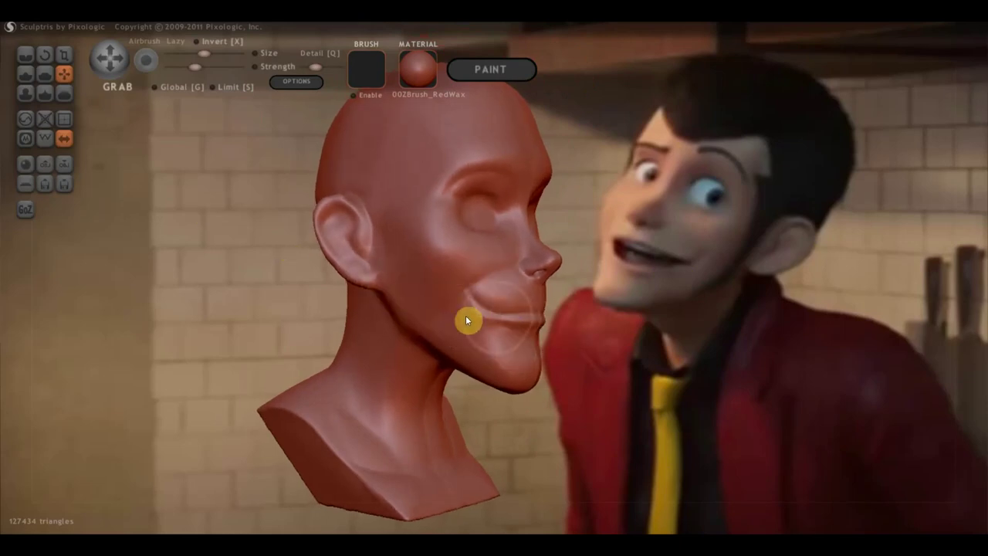
pyautogui.scroll(-1, 523, 318)
pyautogui.scroll(-1, 487, 325)
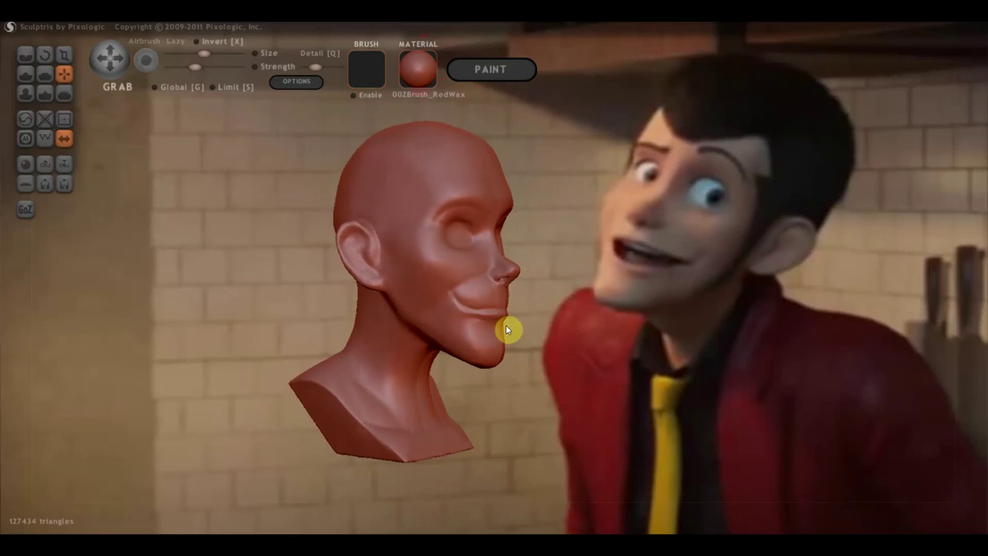
pyautogui.moveTo(509, 328)
pyautogui.mouseDown()
pyautogui.moveTo(260, 326)
pyautogui.moveTo(463, 328)
pyautogui.mouseUp()
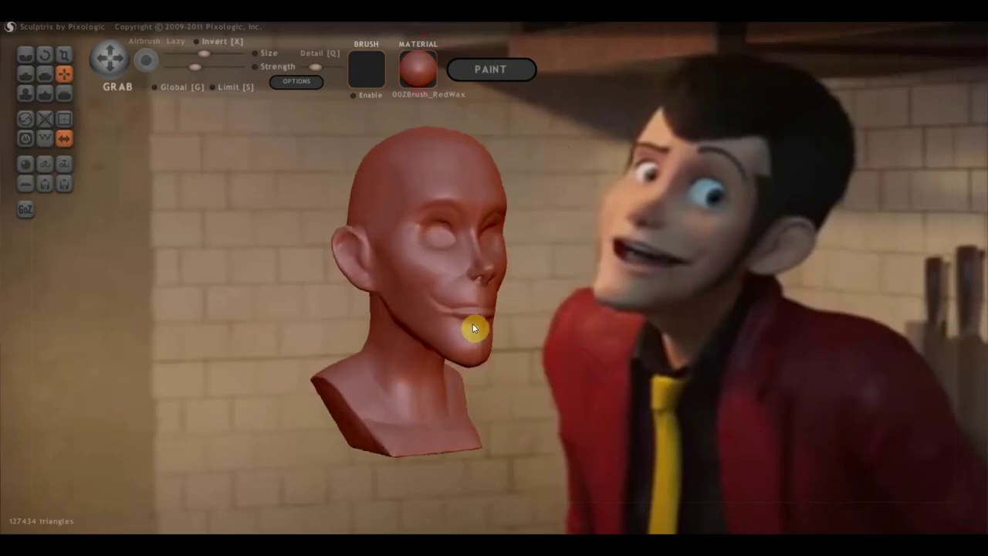
pyautogui.scroll(-1, 505, 339)
pyautogui.scroll(2, 506, 338)
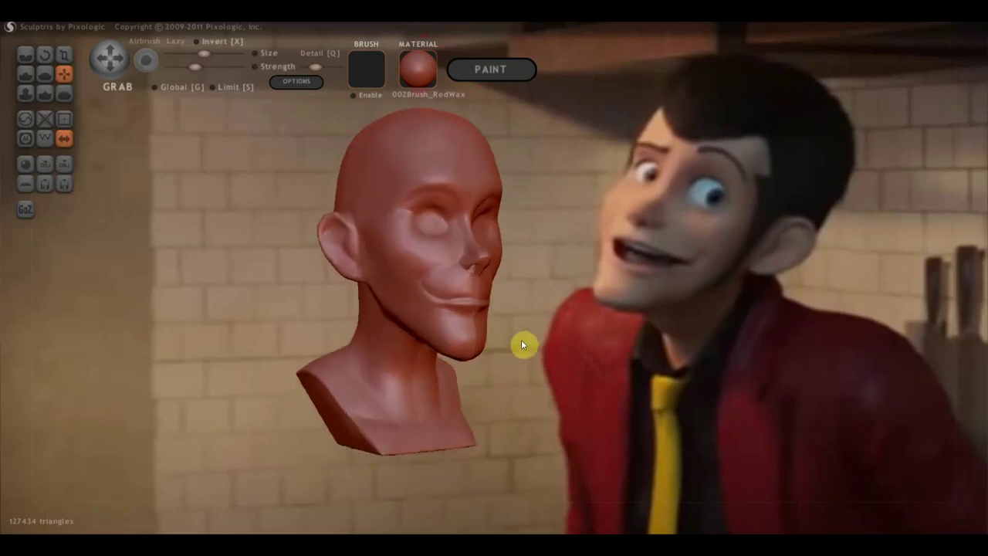
pyautogui.moveTo(513, 321)
pyautogui.mouseDown()
pyautogui.moveTo(551, 324)
pyautogui.moveTo(520, 338)
pyautogui.moveTo(383, 331)
pyautogui.moveTo(262, 340)
pyautogui.mouseUp()
pyautogui.keyDown('alt'); pyautogui.moveTo(714, 303); pyautogui.dragTo(707, 320); pyautogui.keyUp('alt')
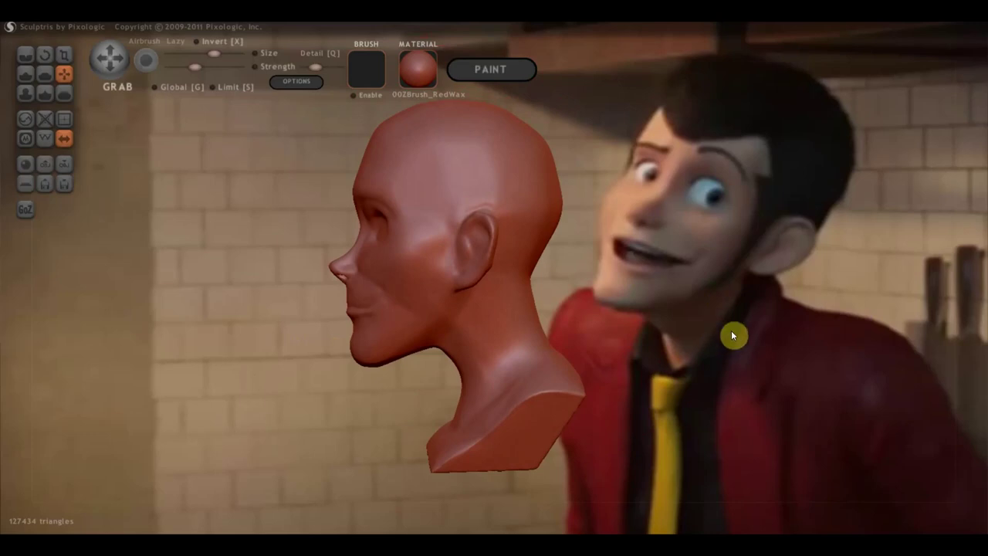
pyautogui.moveTo(685, 336)
pyautogui.mouseDown()
pyautogui.moveTo(843, 327)
pyautogui.moveTo(781, 328)
pyautogui.mouseUp()
pyautogui.scroll(2, 781, 328)
pyautogui.scroll(1, 787, 323)
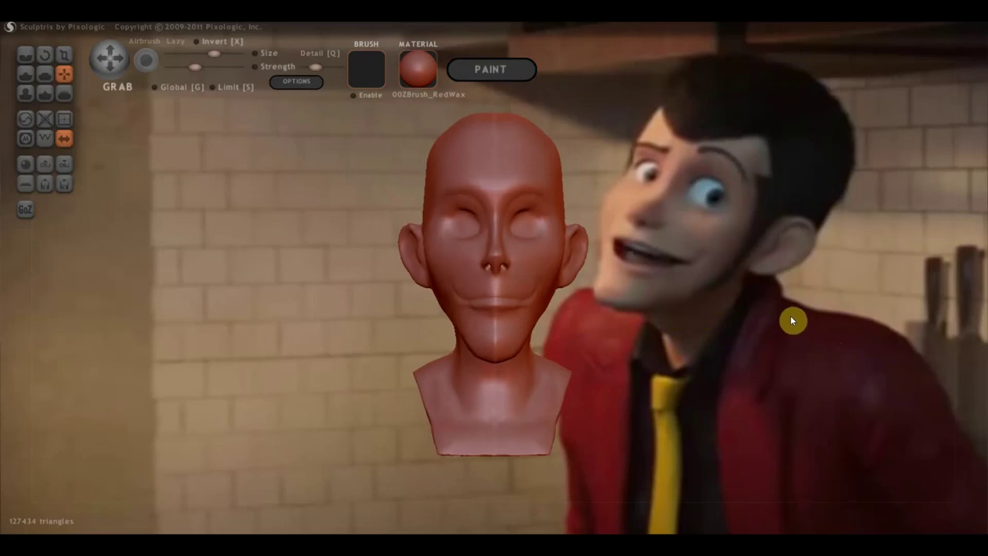
pyautogui.moveTo(647, 337); pyautogui.dragTo(731, 334)
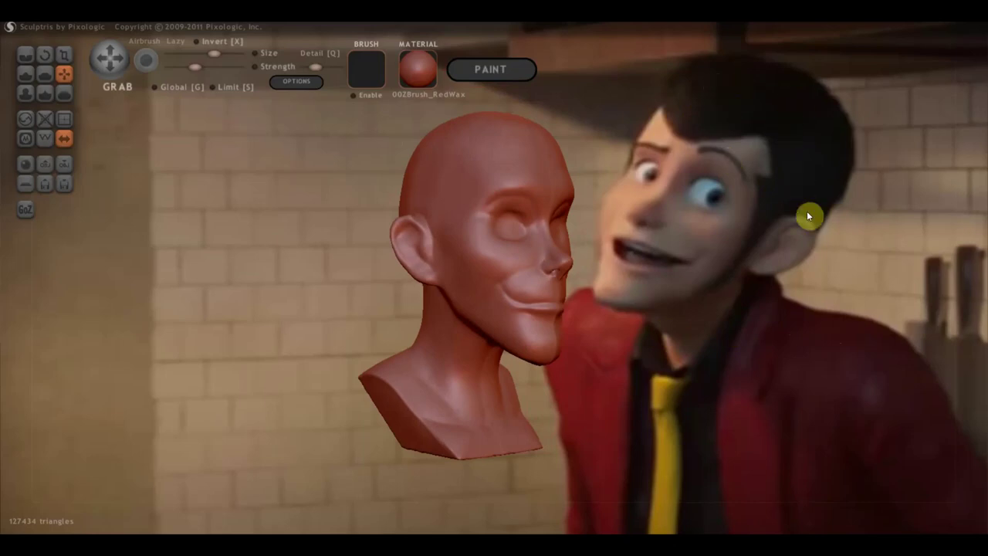
pyautogui.moveTo(594, 269); pyautogui.dragTo(805, 402)
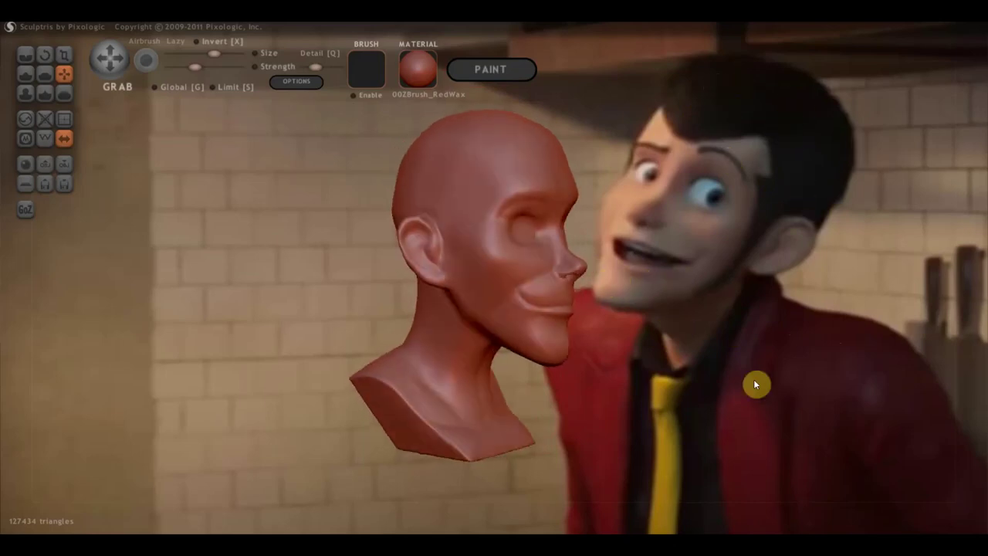
pyautogui.scroll(2, 692, 417)
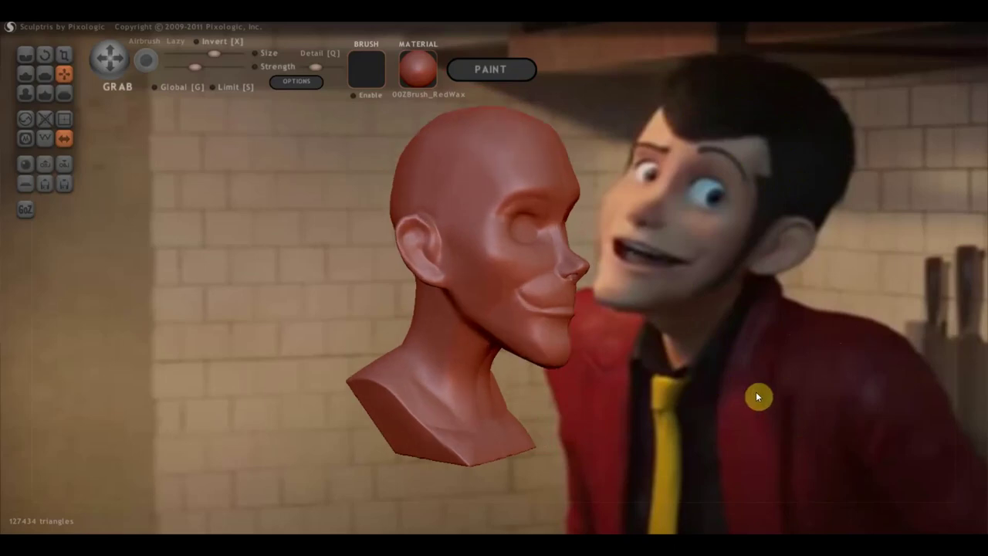